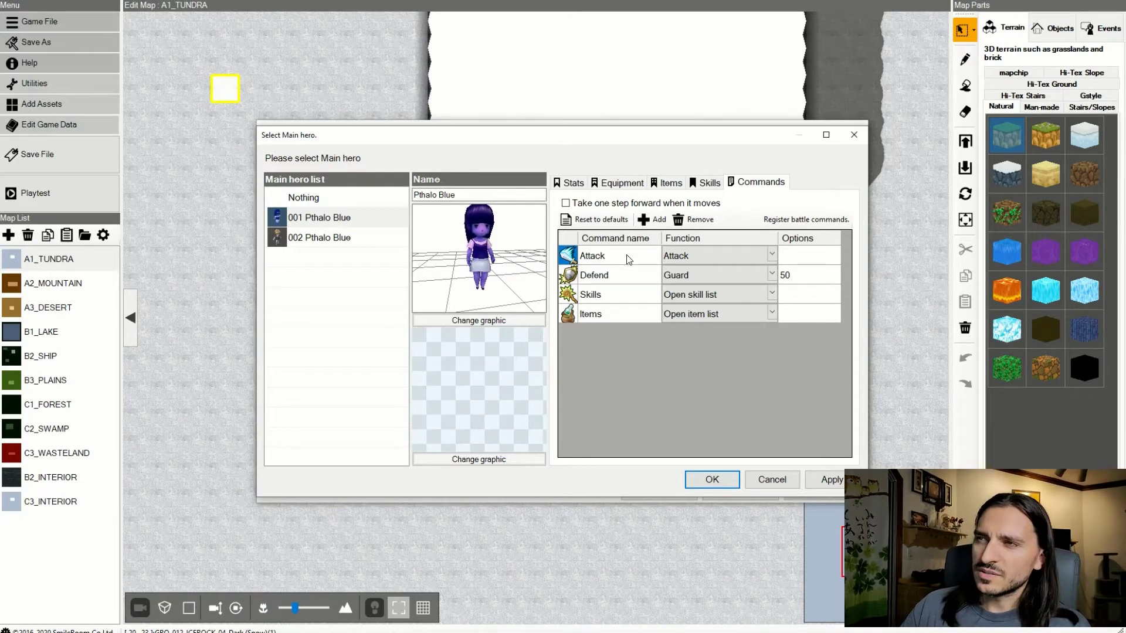
- Remove the Items, Skills and Defend battle commands from hero 001 Pthalo Blue, keeping Attack, and apply the change
click(669, 257)
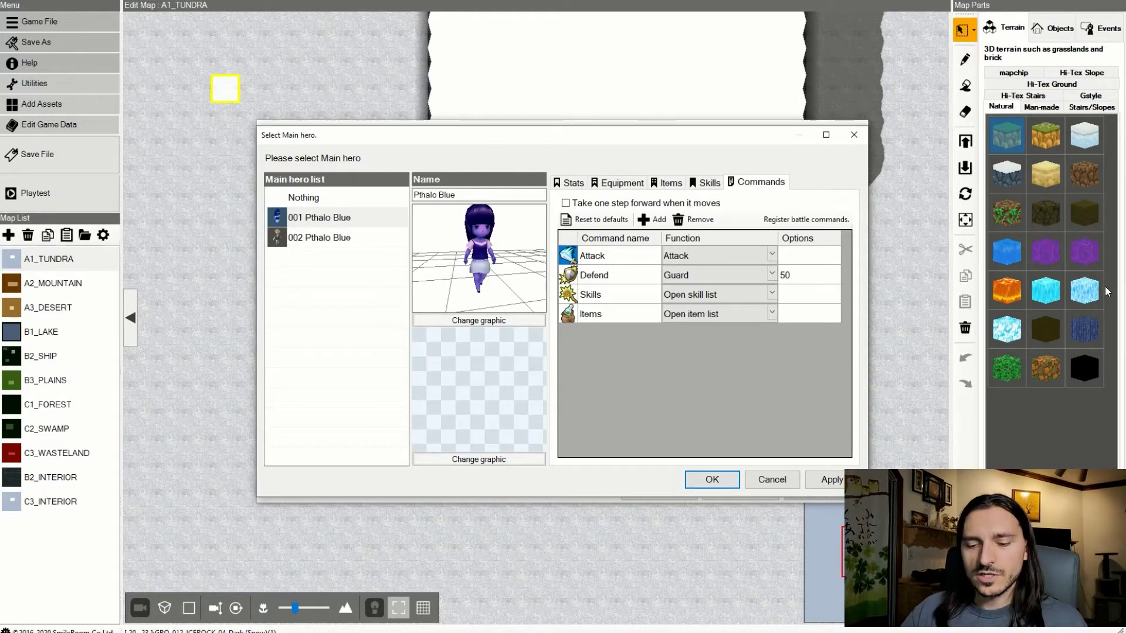
click(623, 313)
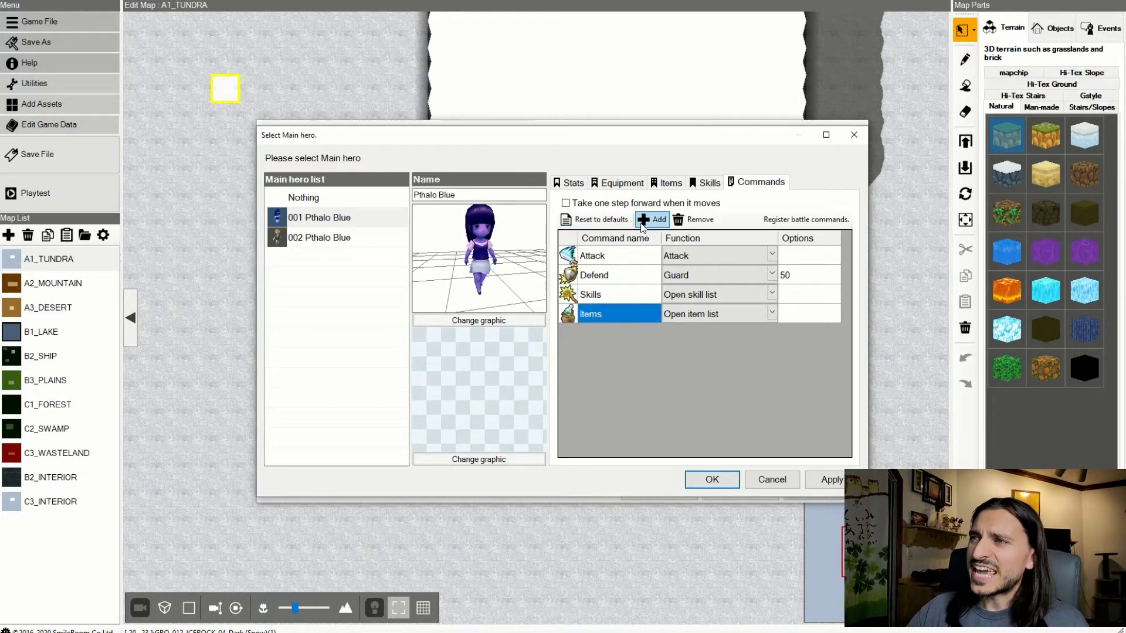
click(695, 219)
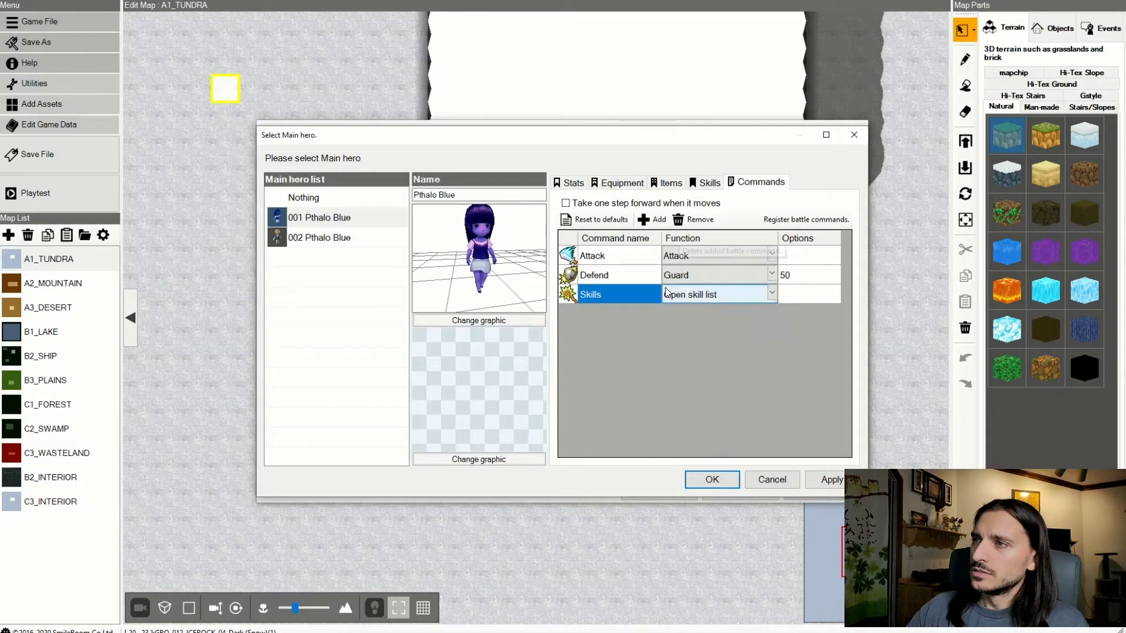
click(698, 218)
click(698, 218)
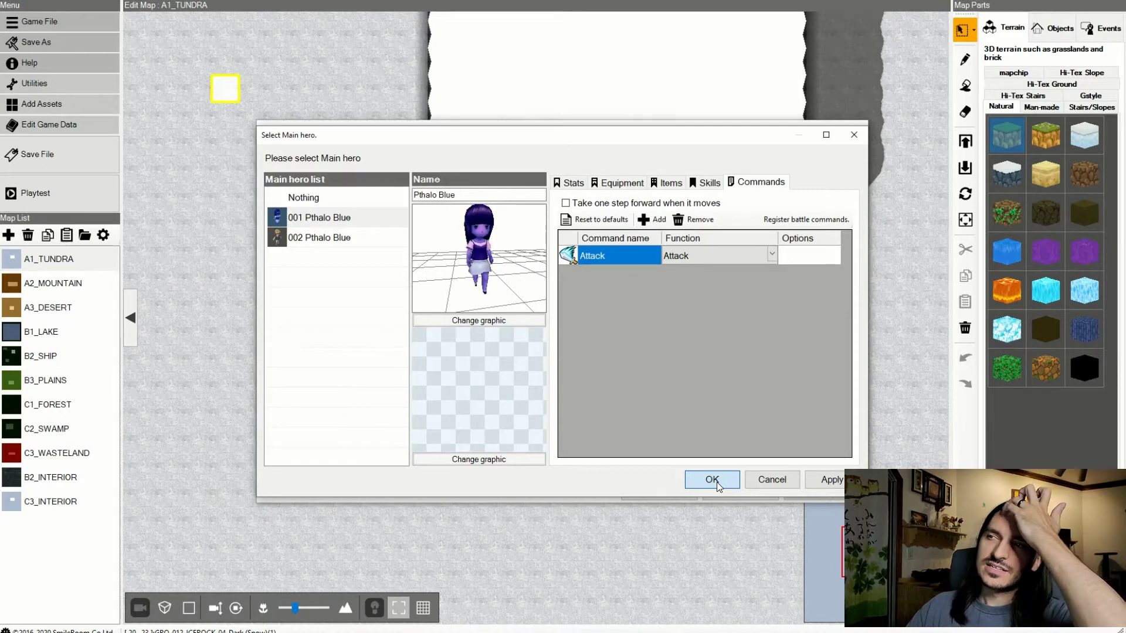
click(830, 481)
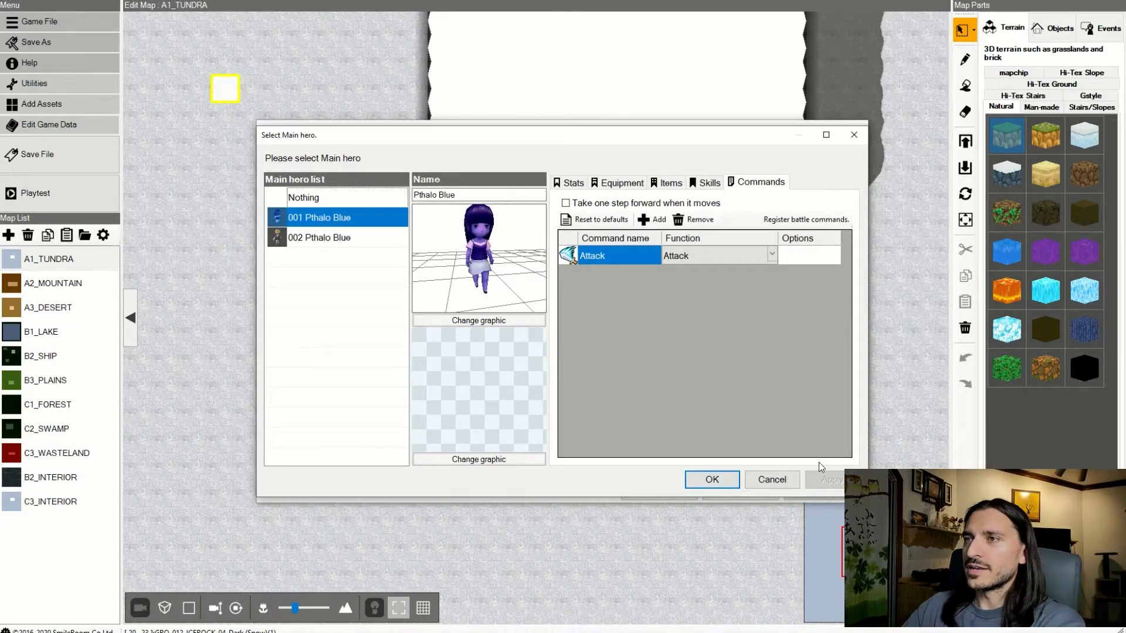
- Try to rename the second hero in the main hero list to Pthalo Green
click(332, 237)
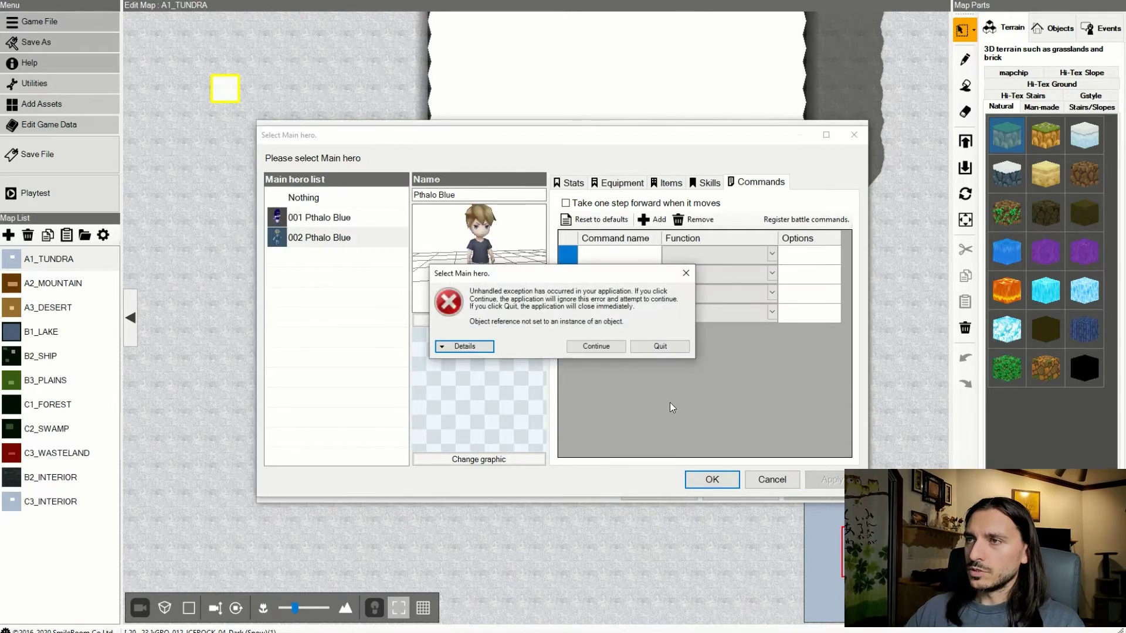
click(596, 346)
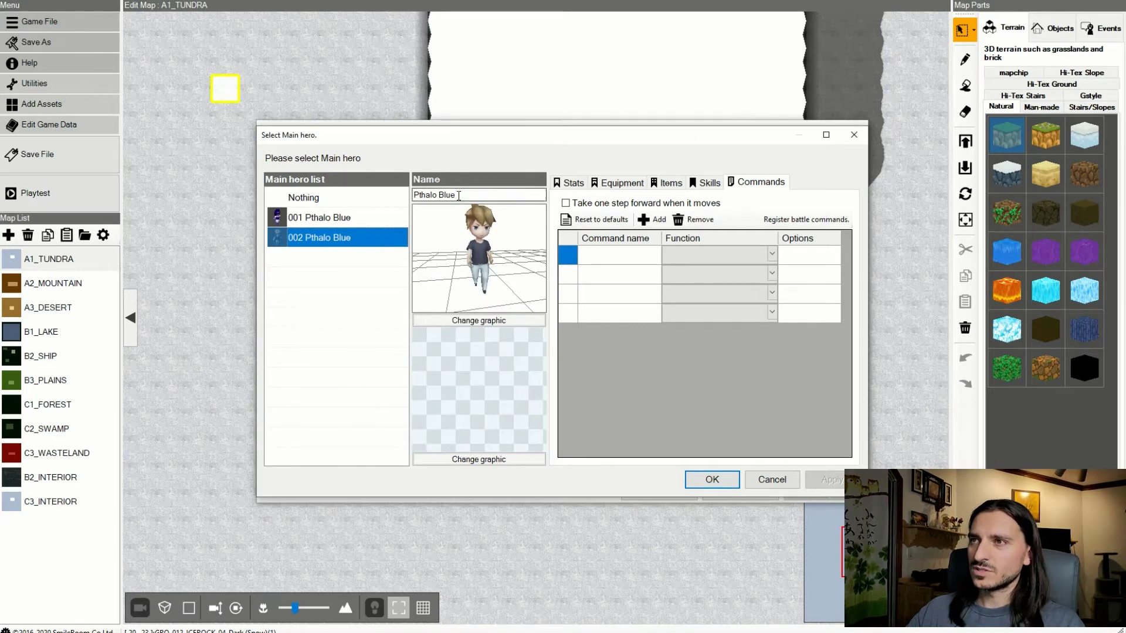
drag(459, 195, 439, 196)
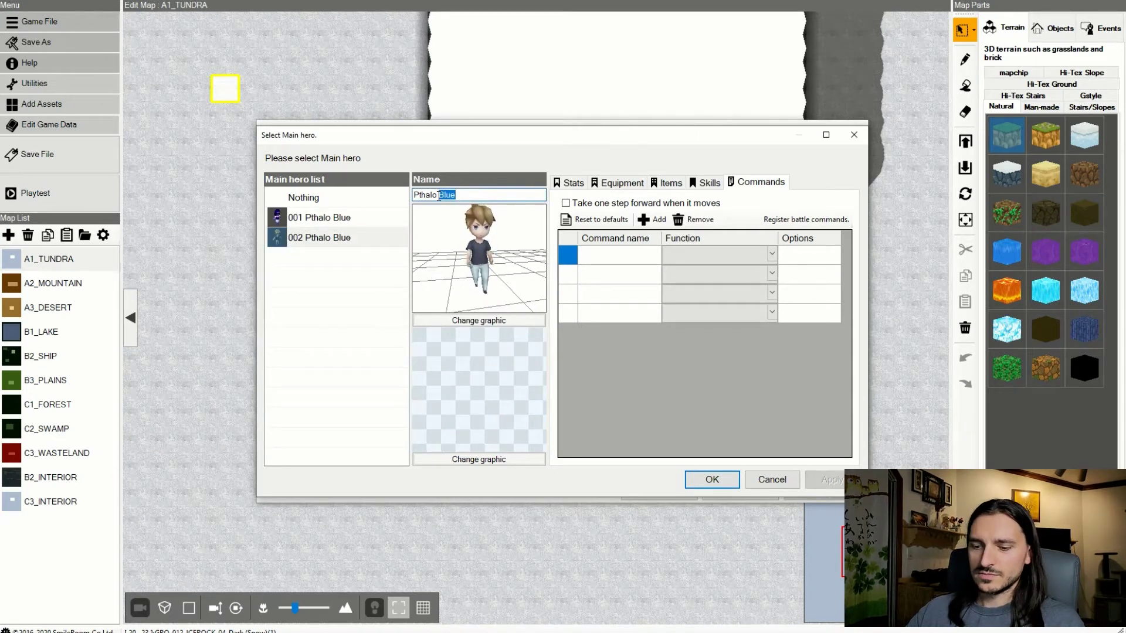
text(Green)
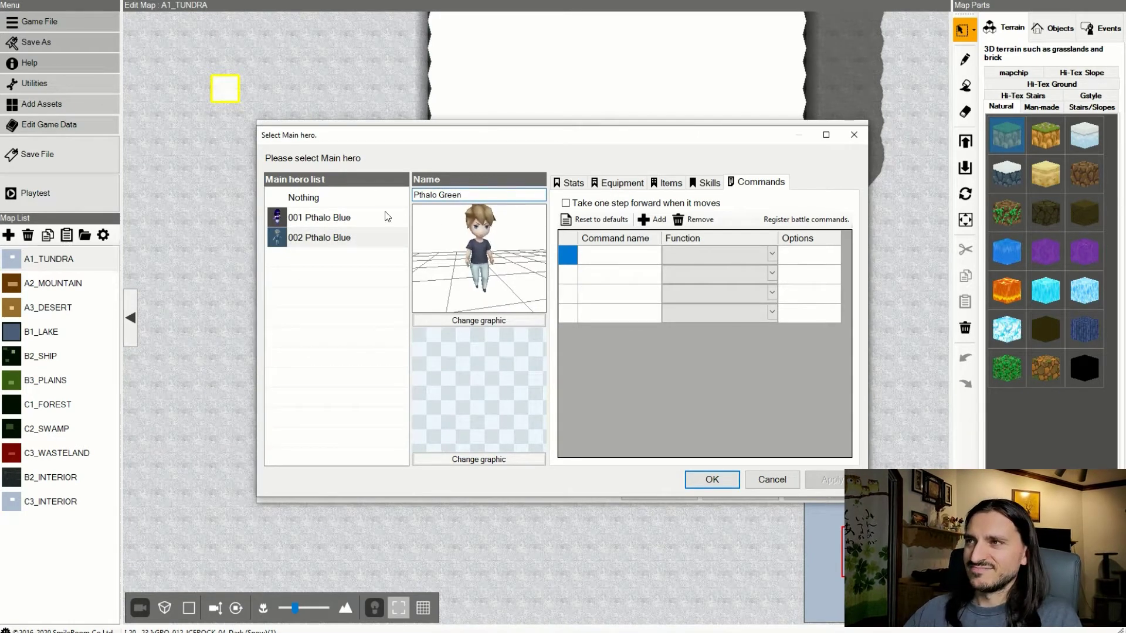
- Reset the second hero's battle commands to defaults, remove Defend, Skills and Items so only Attack is left, and accept the hero settings
click(597, 219)
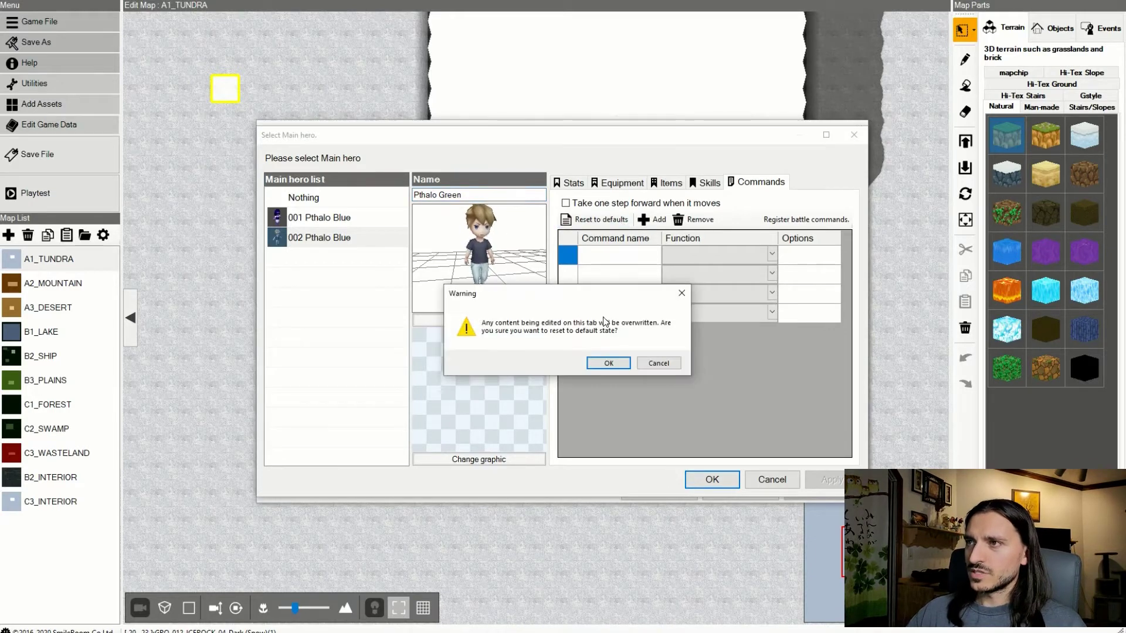
click(613, 361)
click(606, 282)
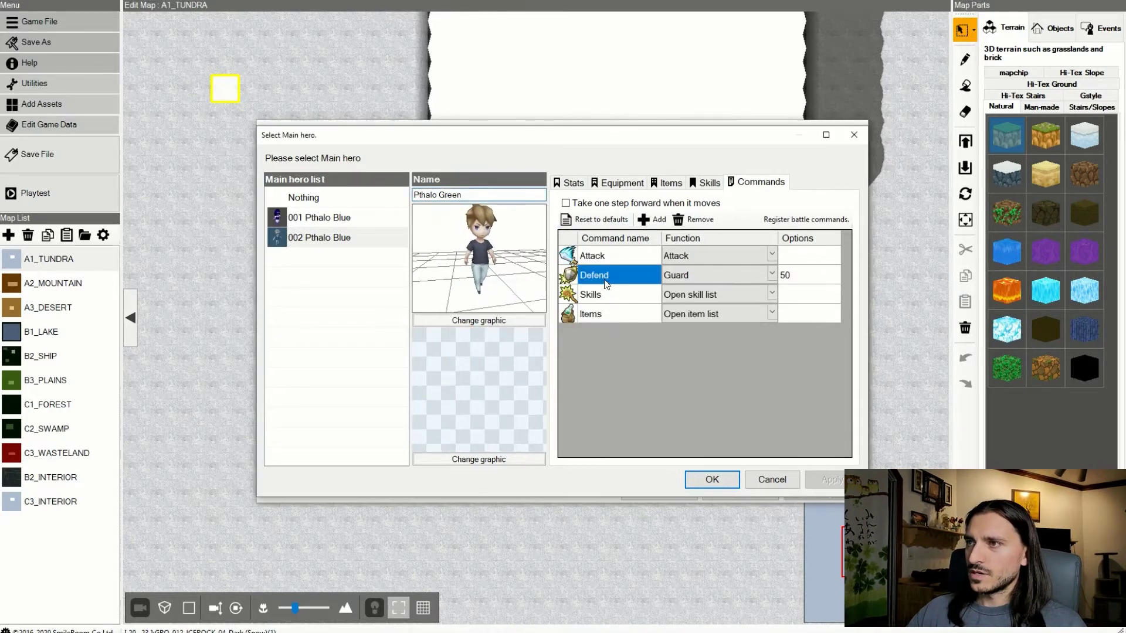
click(698, 219)
click(702, 220)
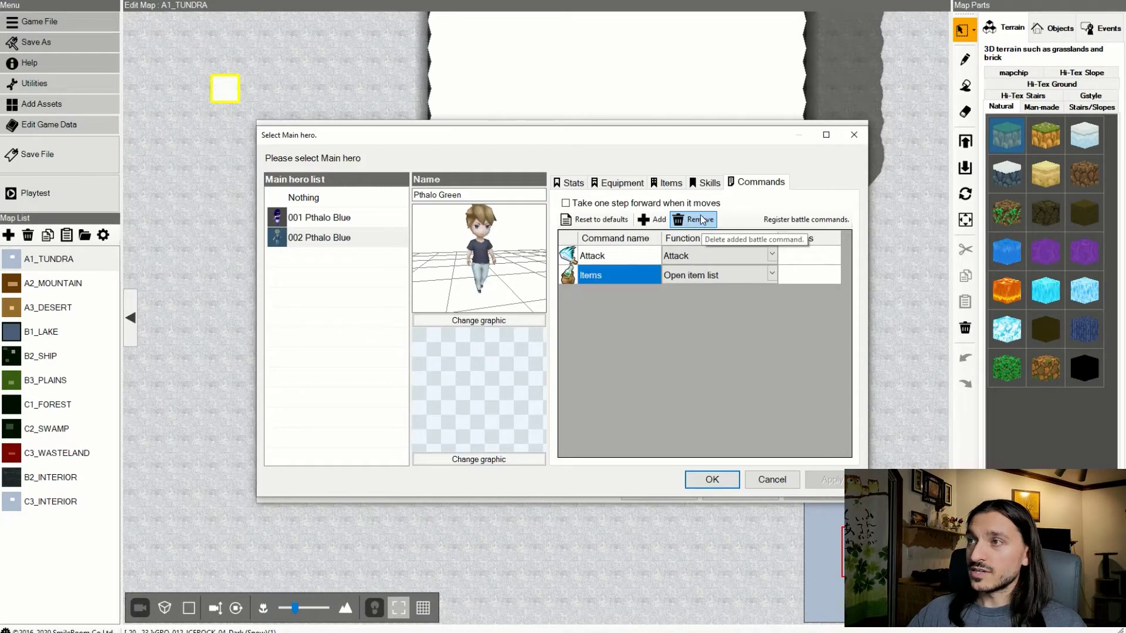
click(702, 220)
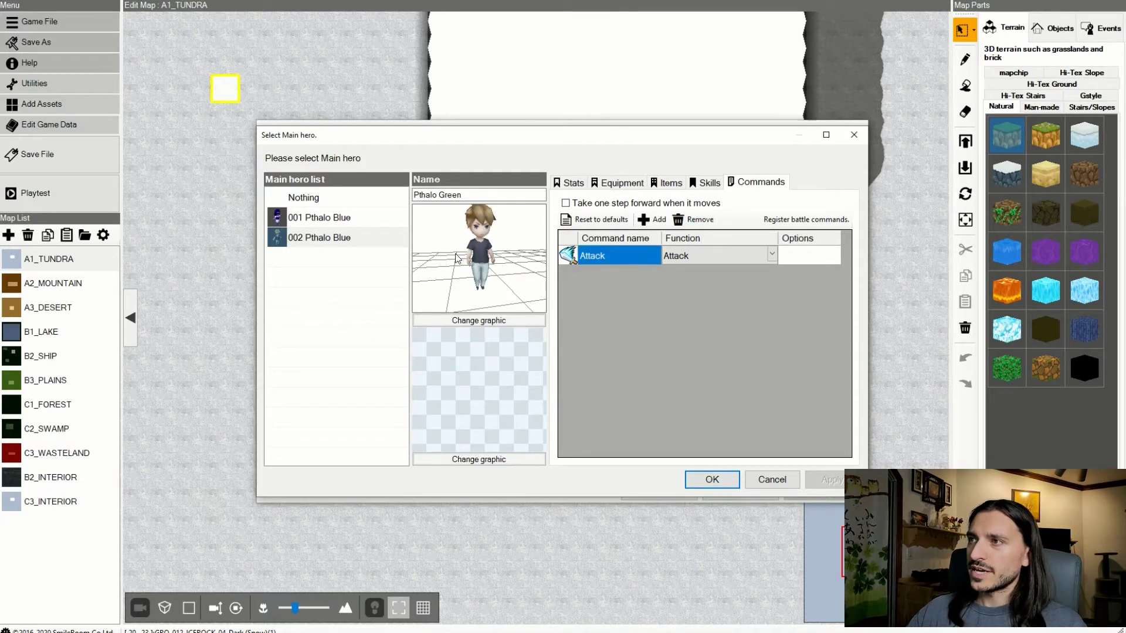
click(712, 480)
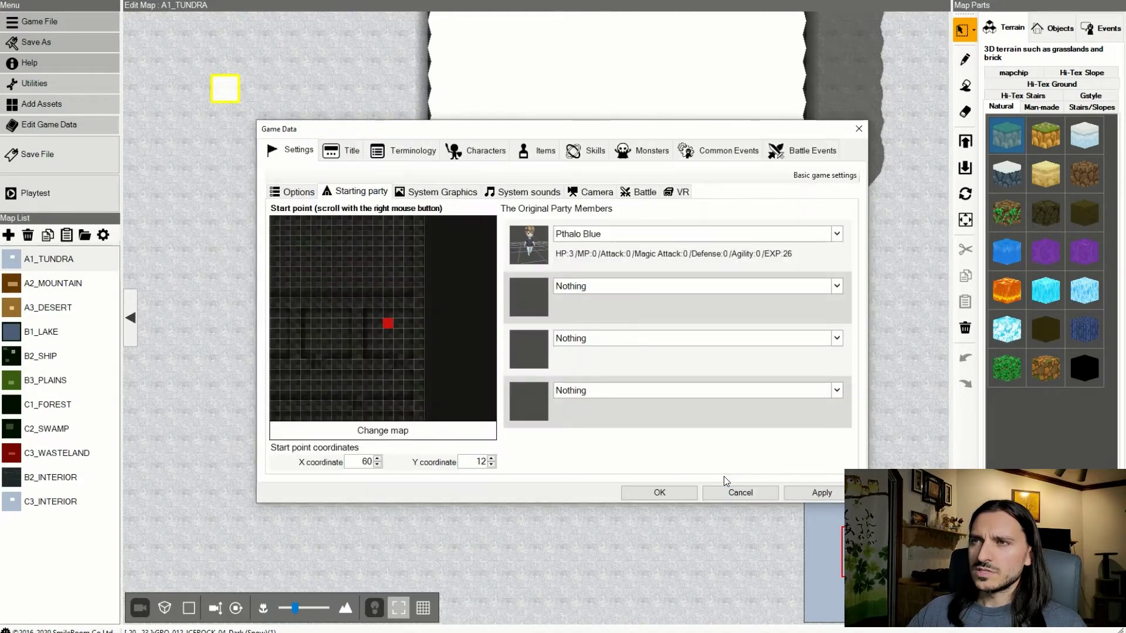
- Reopen the hero selection for the first party member and rename hero 002 to Pthalo Green
click(594, 235)
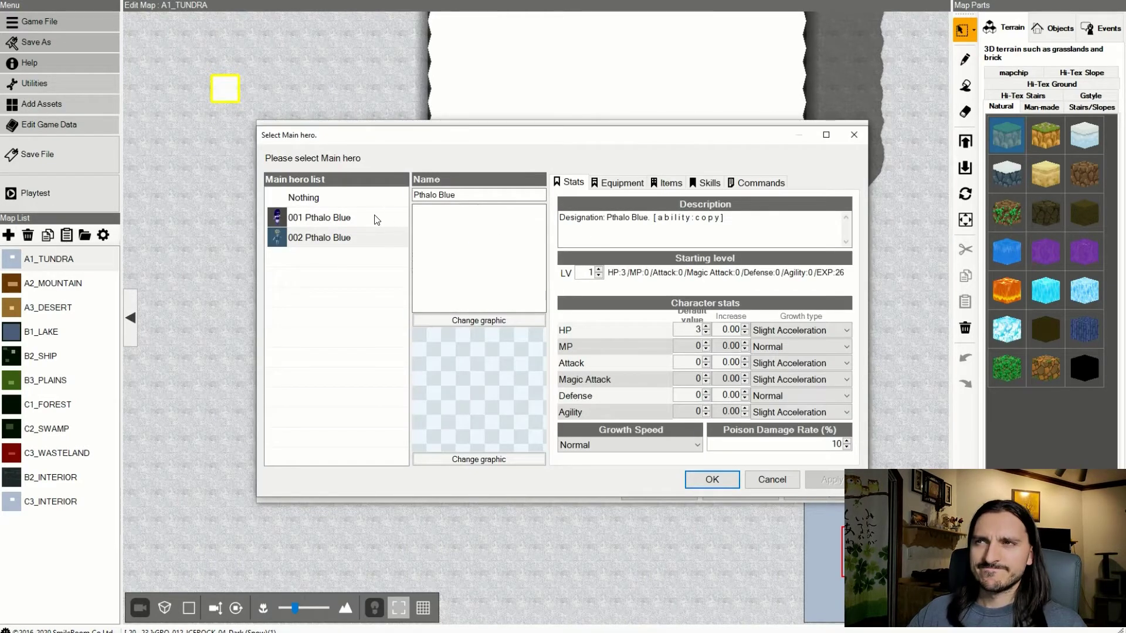
click(377, 219)
click(374, 236)
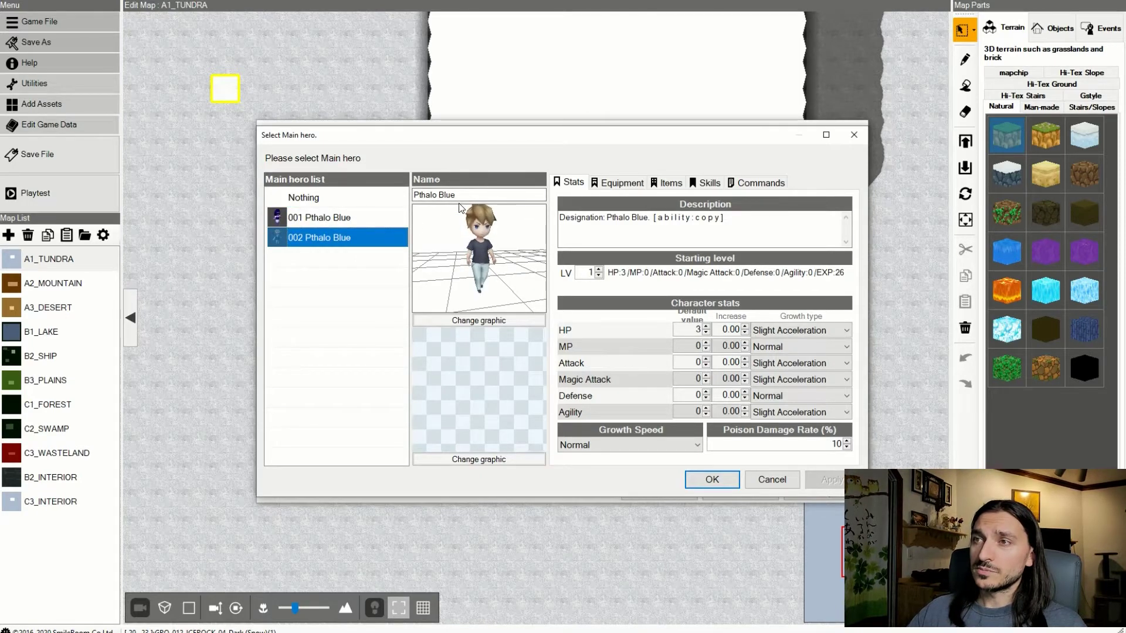
double_click(441, 195)
text(Green)
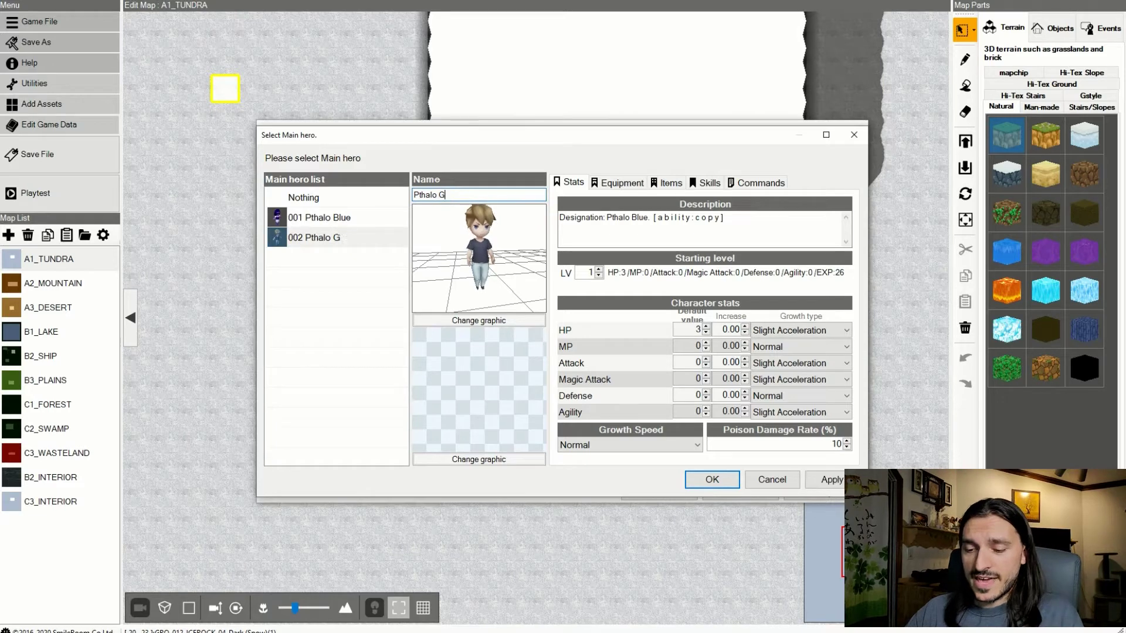
- Change the designation in the second hero's description to "Pthalo Green." and apply the hero edits
double_click(635, 219)
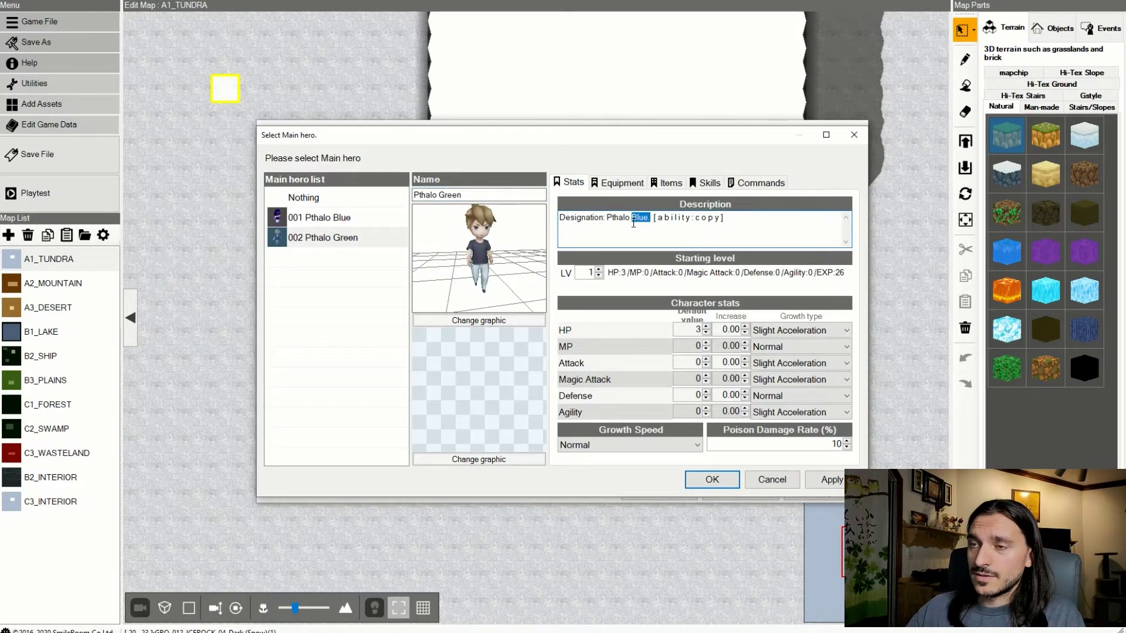
text(Green)
text(.)
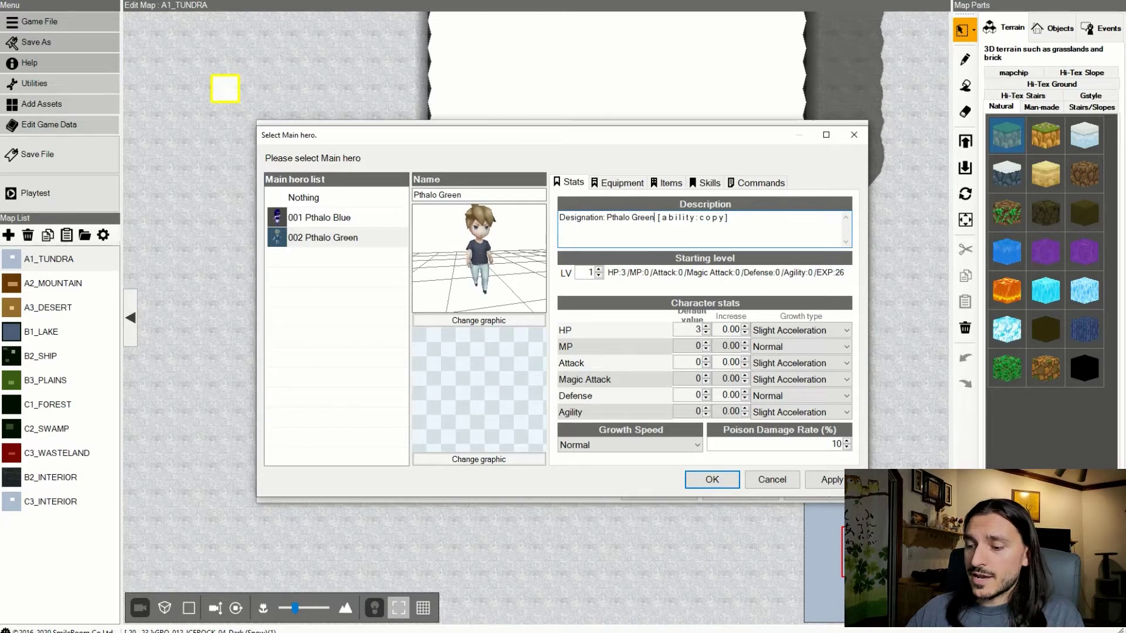
click(832, 480)
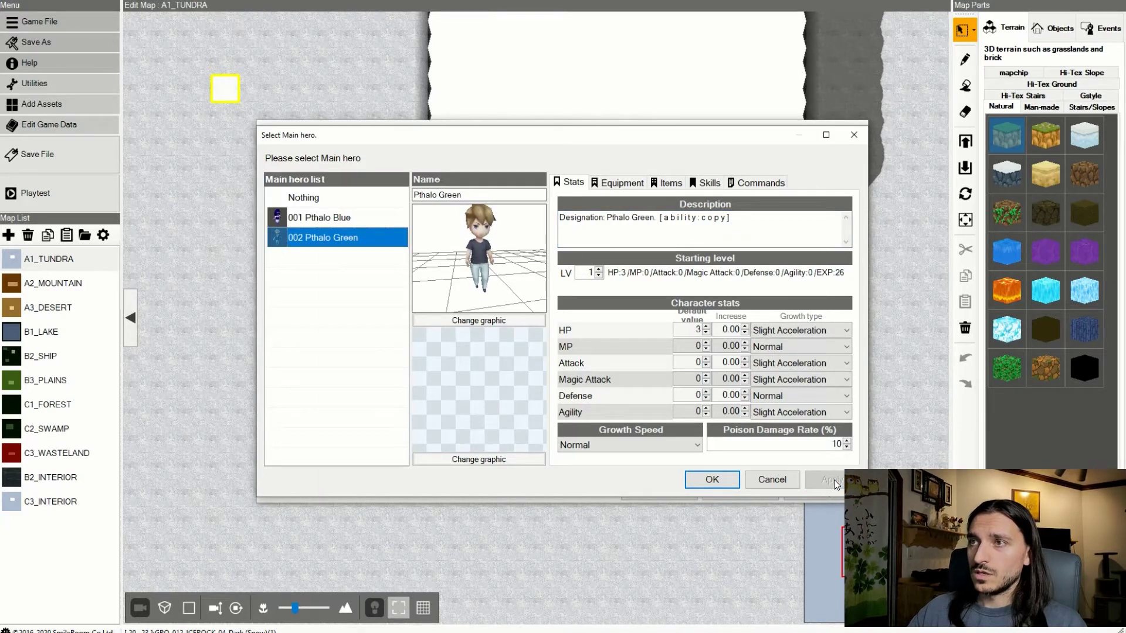
- Set Pthalo Blue as the first original party member and Pthalo Green as the second
click(332, 220)
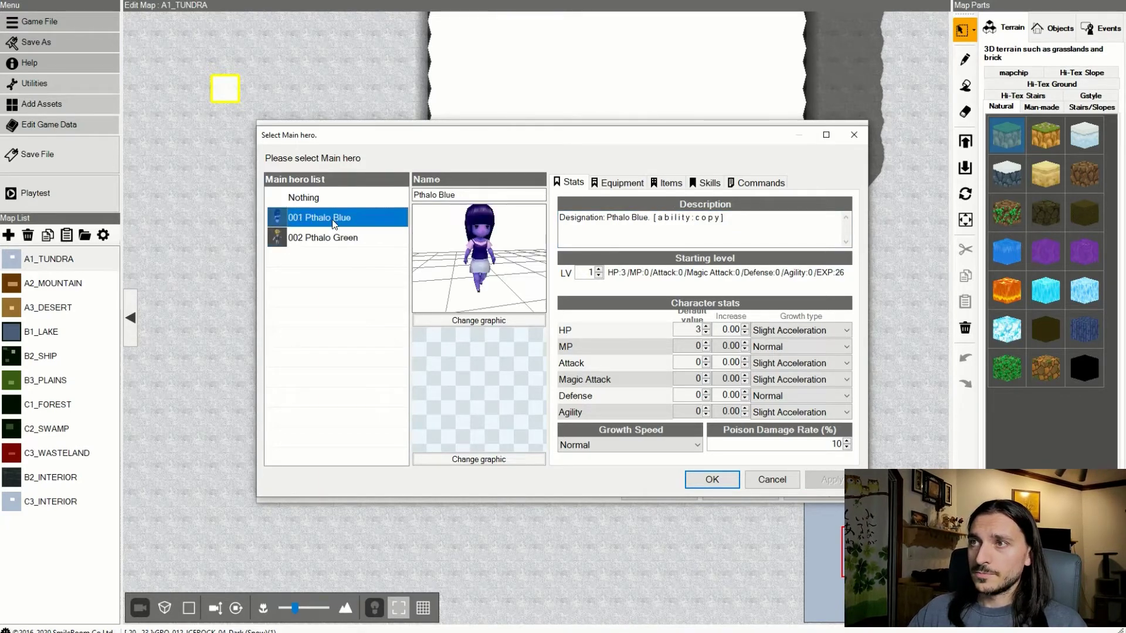
click(712, 480)
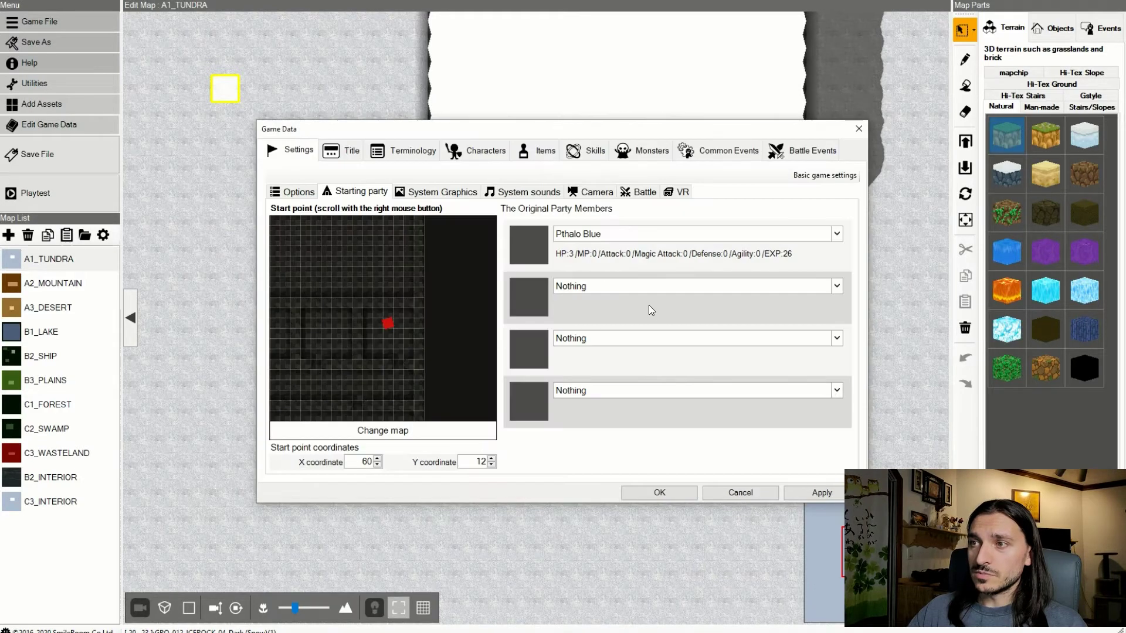
click(573, 293)
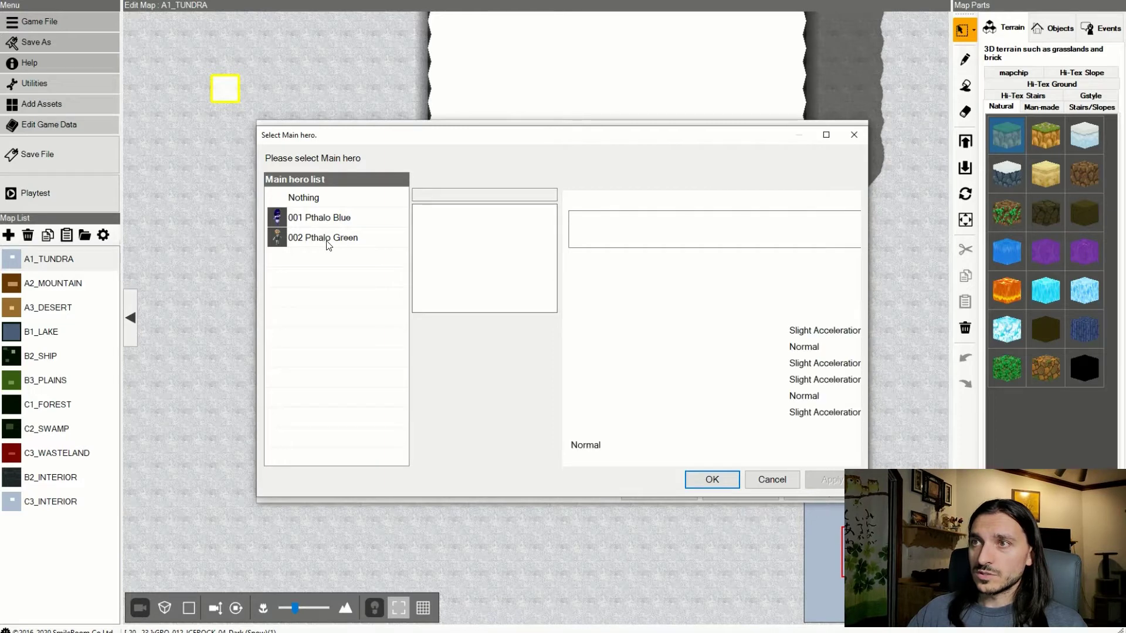
click(327, 241)
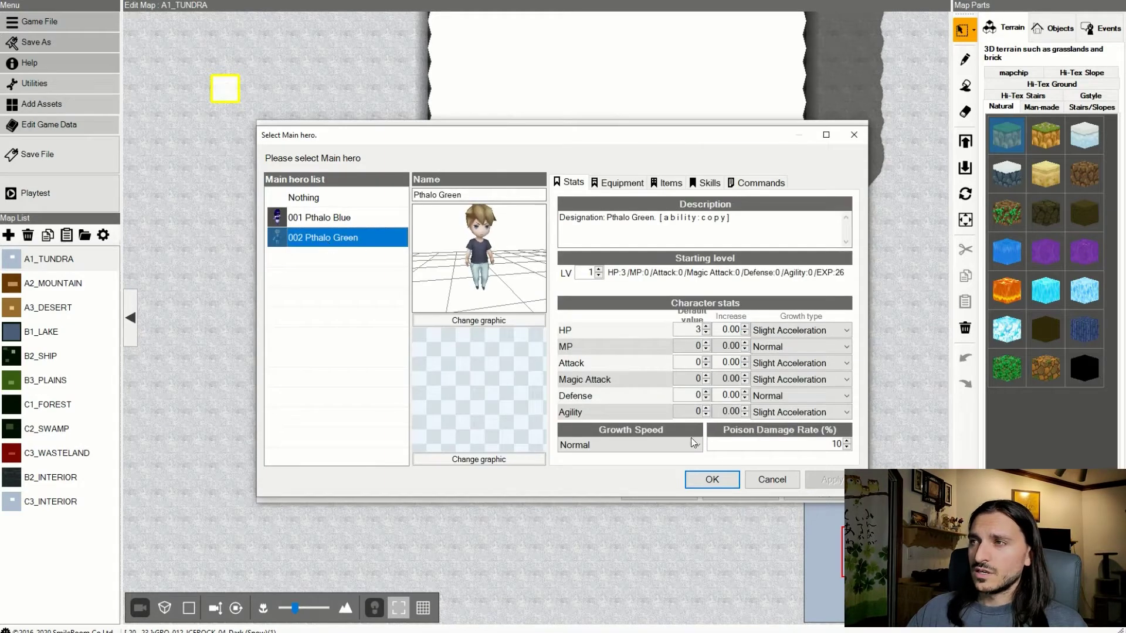
click(712, 480)
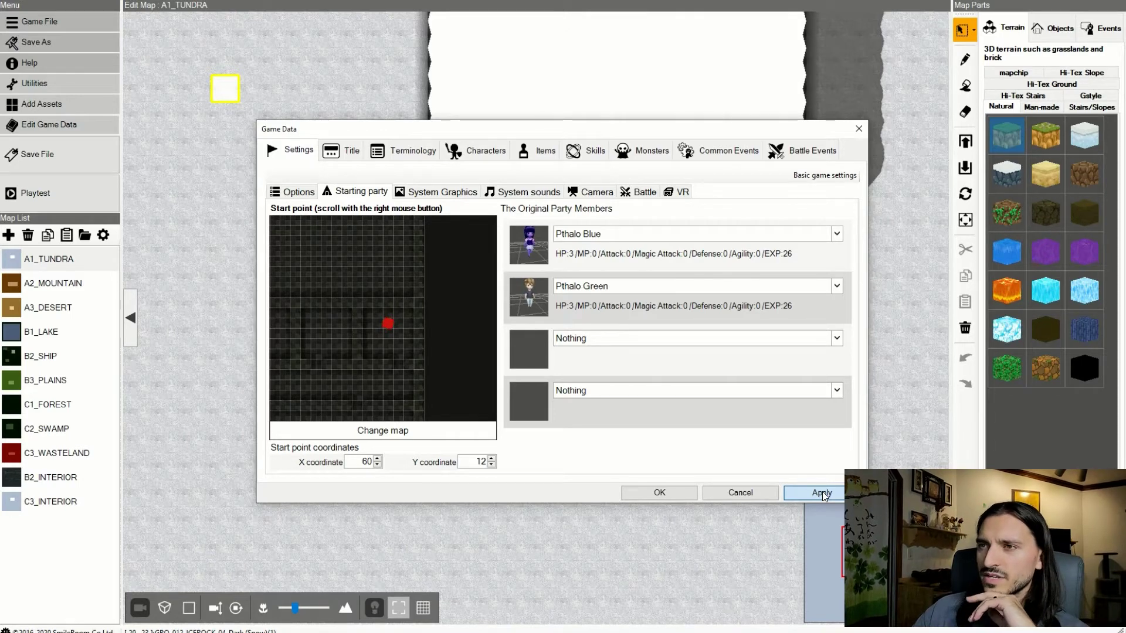
- Look through the system icons offered for the Escape battle command in the system graphics settings, leaving the icon as it is
click(424, 197)
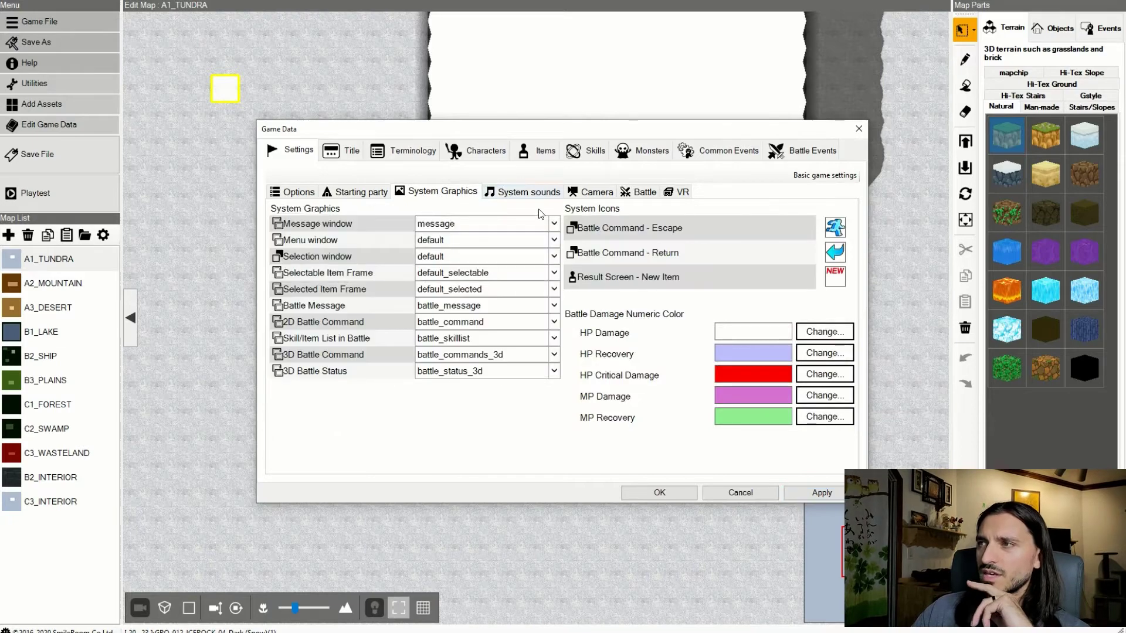
click(835, 227)
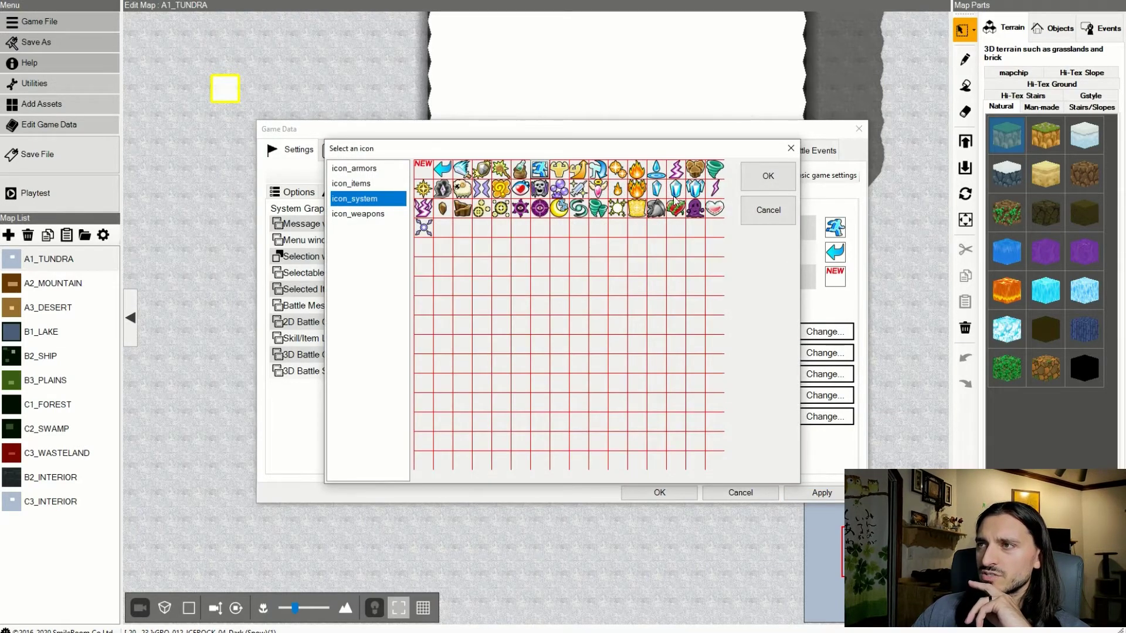
click(768, 210)
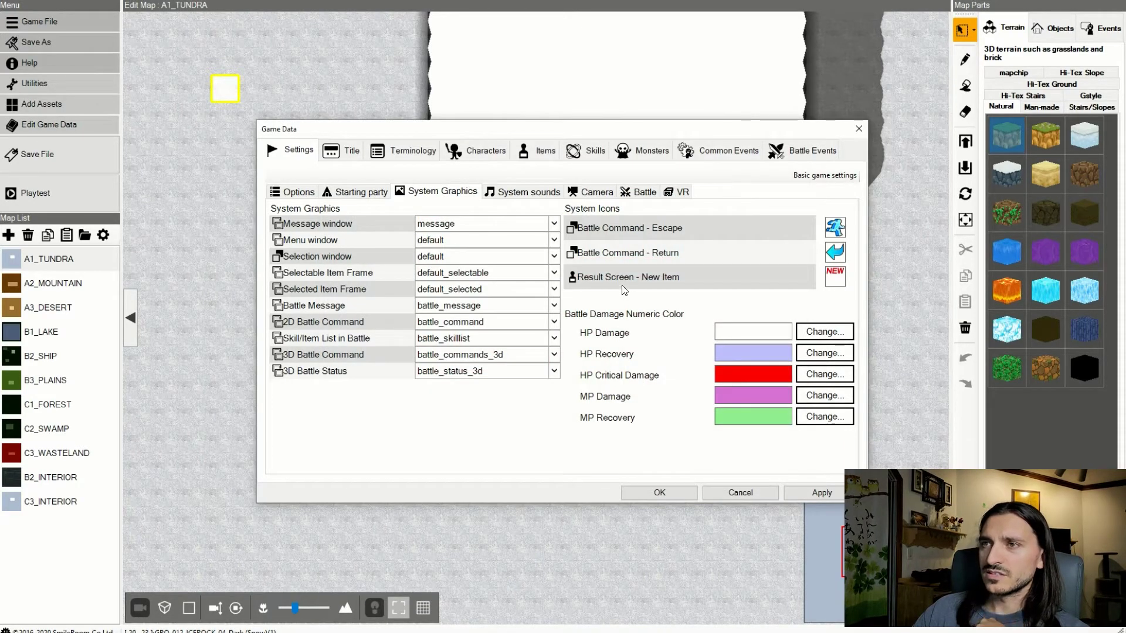
- Preview the window graphics available for the 3D Battle Status, from the battle windows to the pattern, scroll and white windows, without choosing one
click(501, 373)
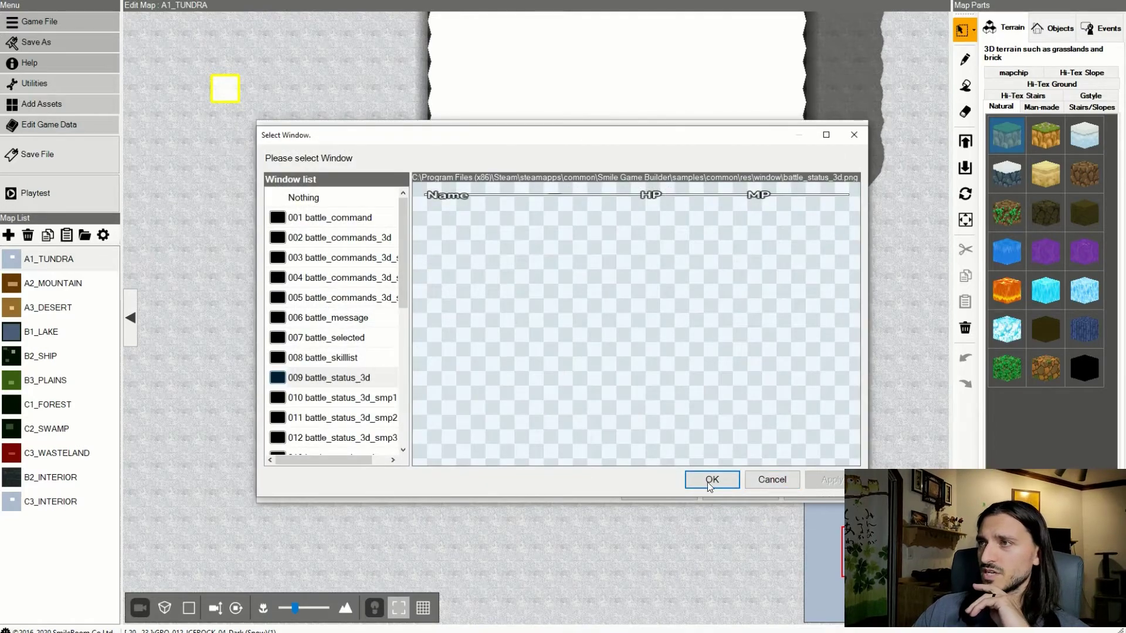
click(376, 340)
click(366, 280)
click(352, 238)
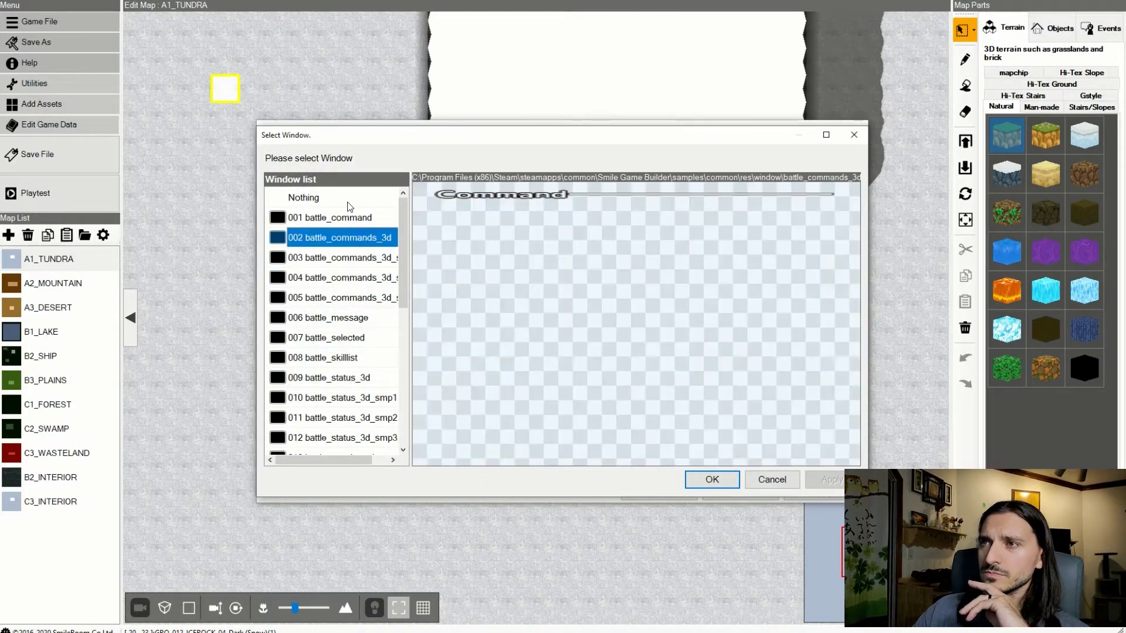
click(344, 215)
click(323, 339)
scroll(322, 352, down, 2)
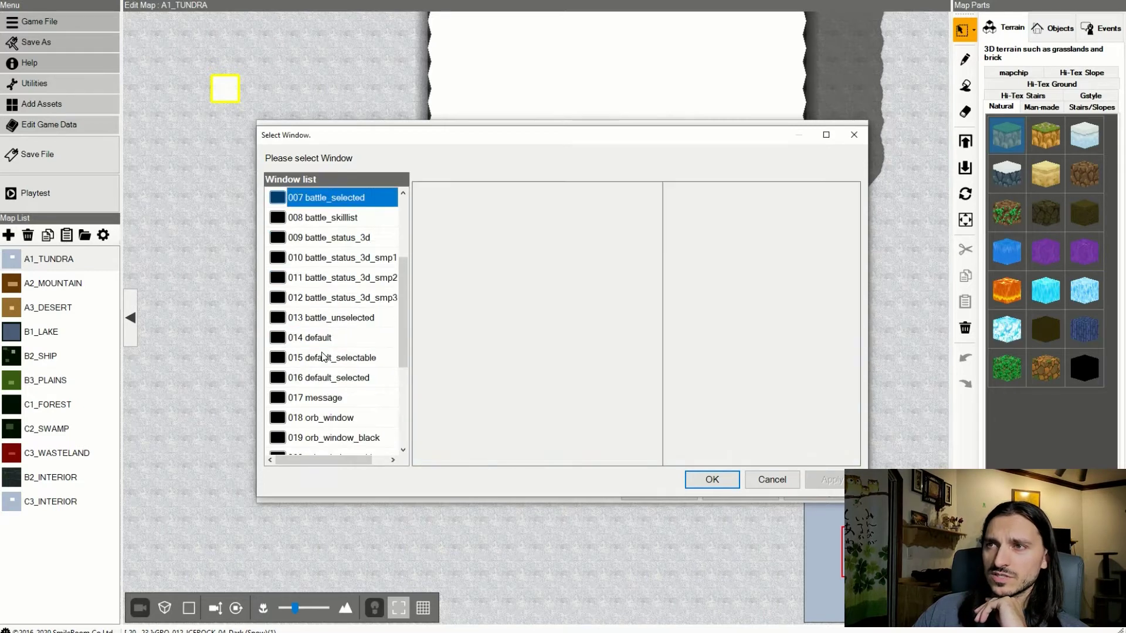
click(323, 354)
scroll(322, 356, down, 1)
scroll(321, 355, down, 1)
click(321, 355)
scroll(321, 355, down, 1)
click(325, 358)
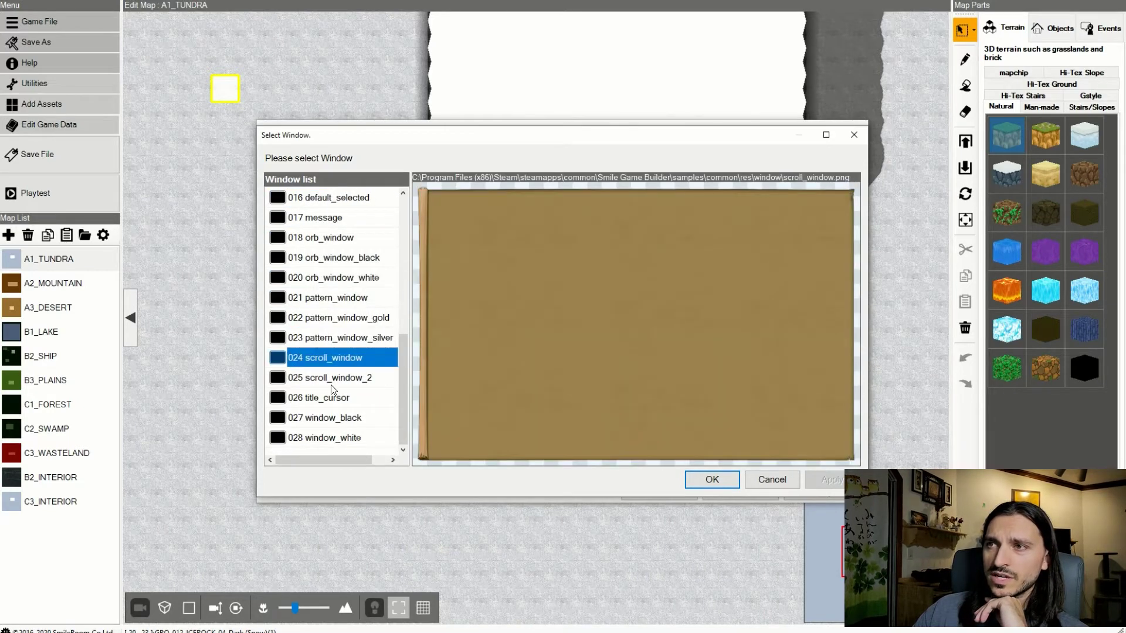
click(330, 381)
click(329, 403)
click(336, 438)
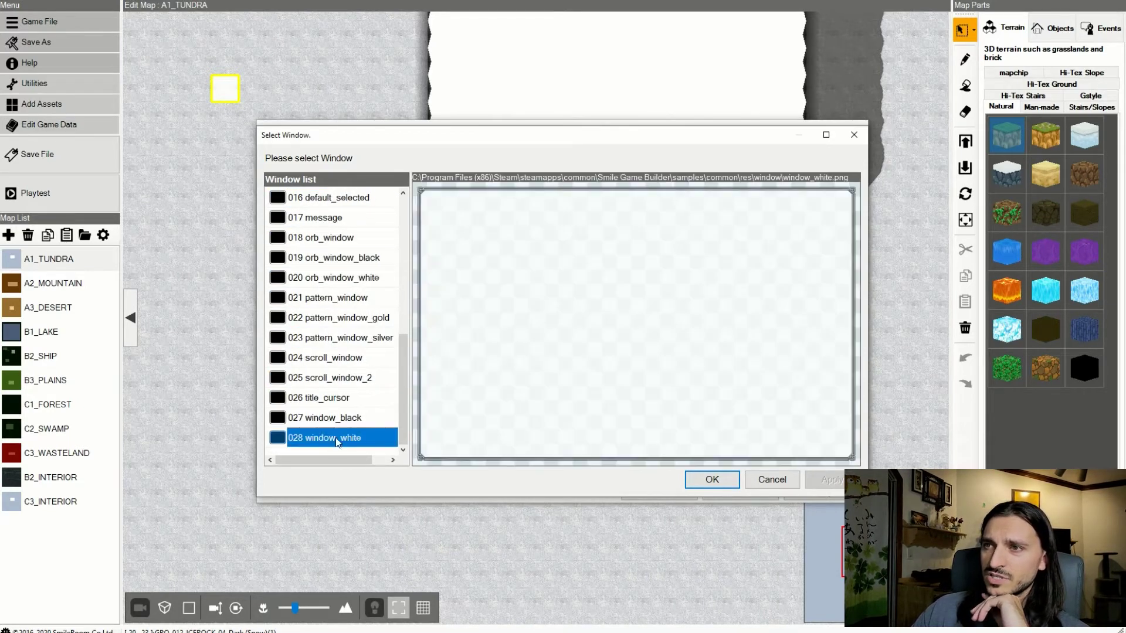
click(337, 358)
click(346, 299)
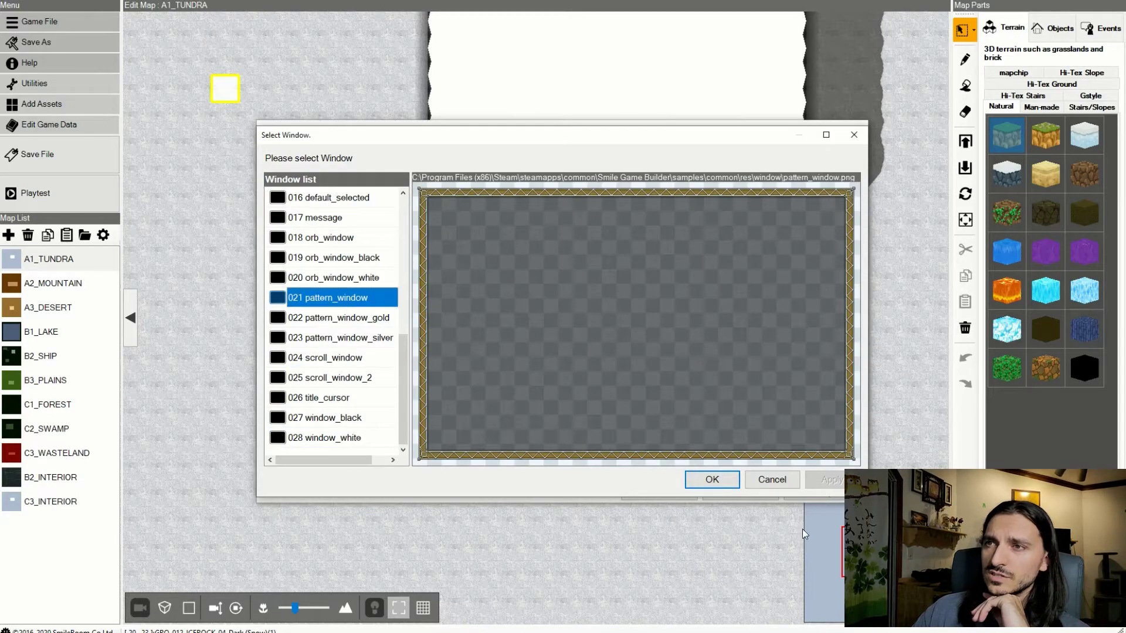
click(772, 479)
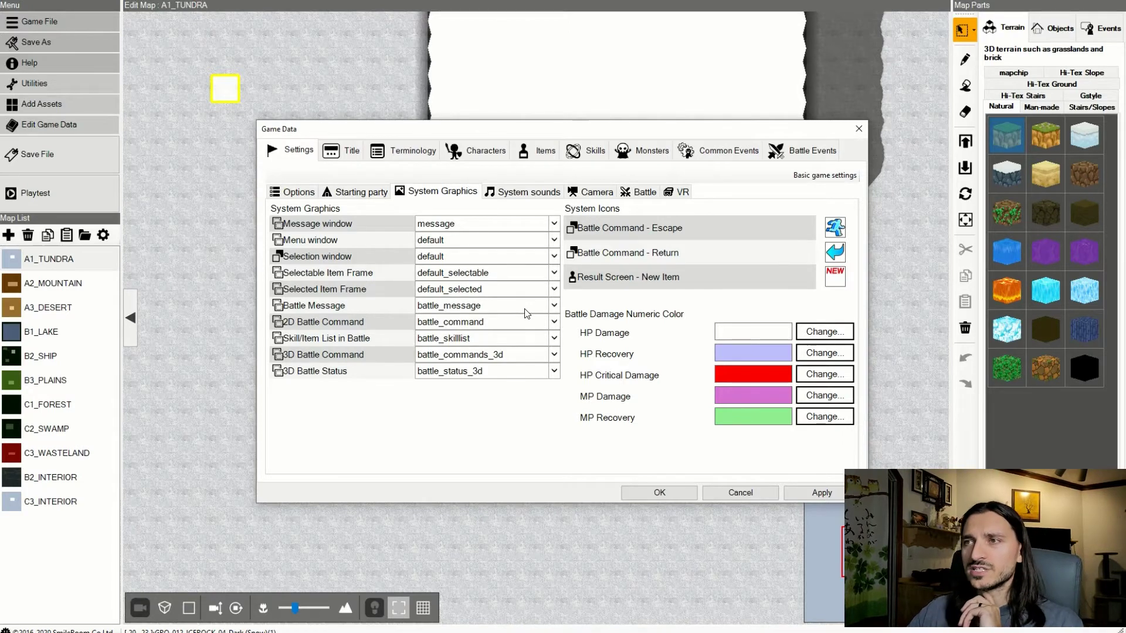
- Review the basic game settings for system sounds, camera, VR and the battle system without changing them
click(546, 193)
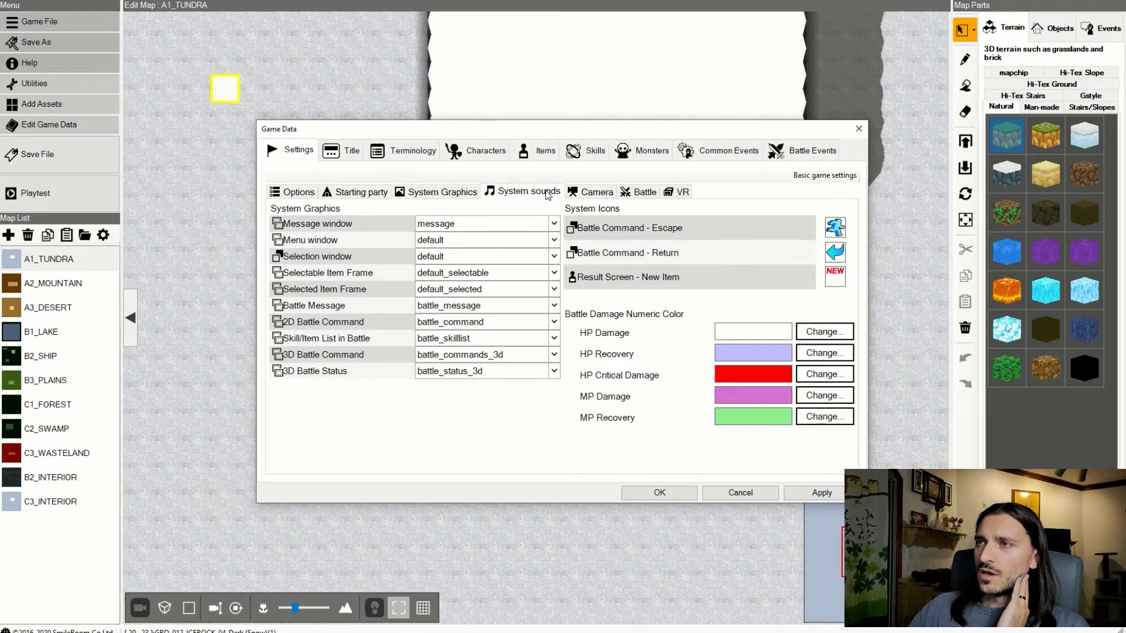
click(606, 193)
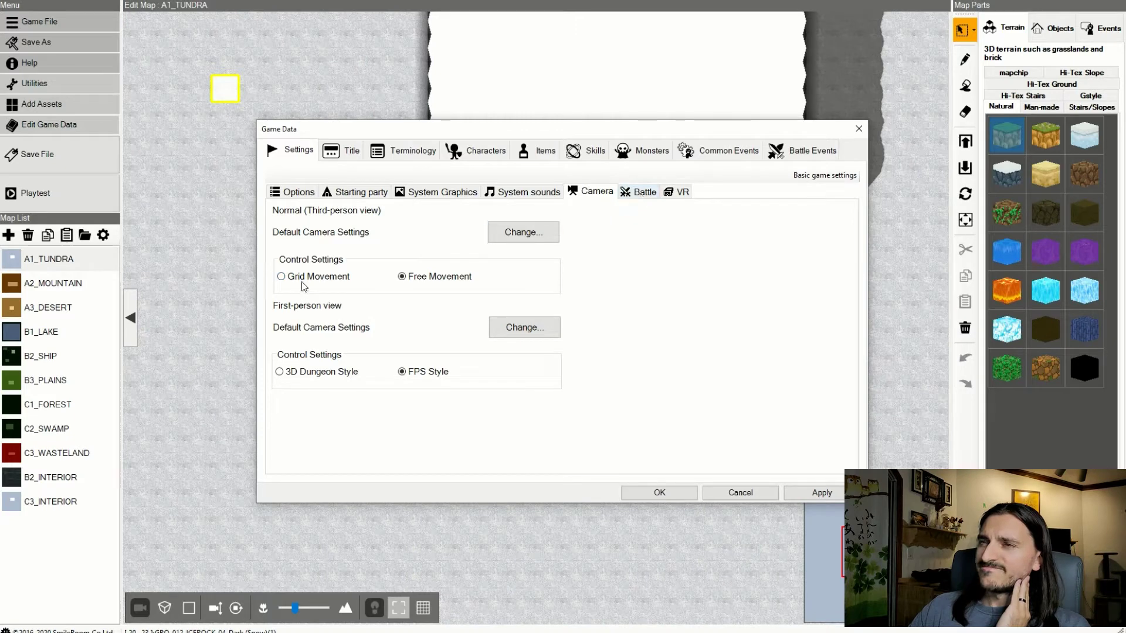
click(674, 193)
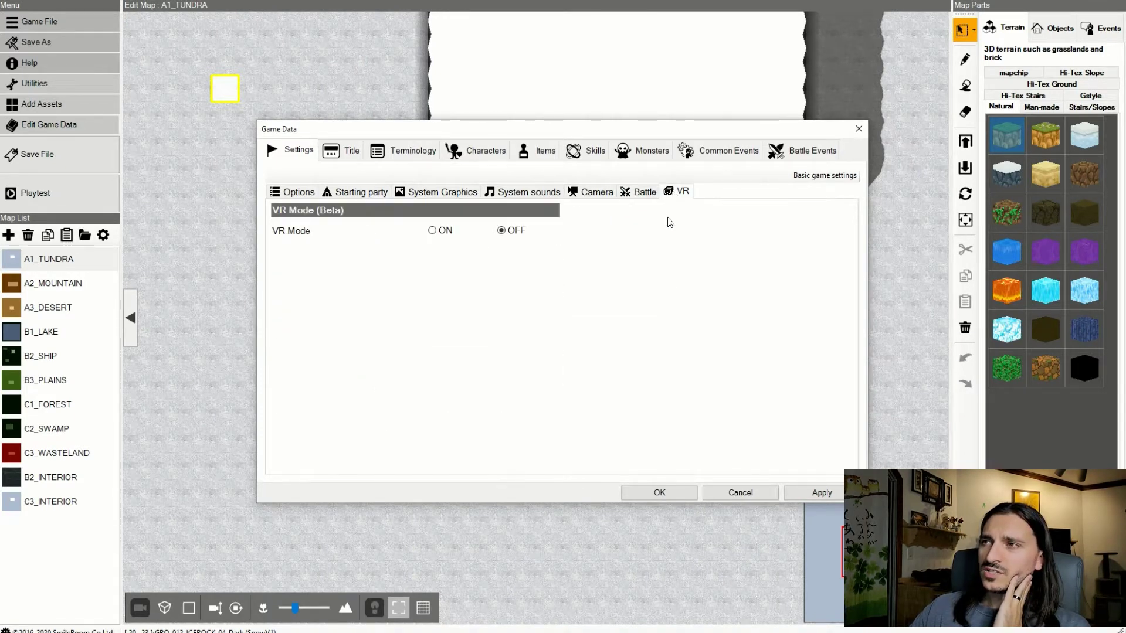
click(641, 195)
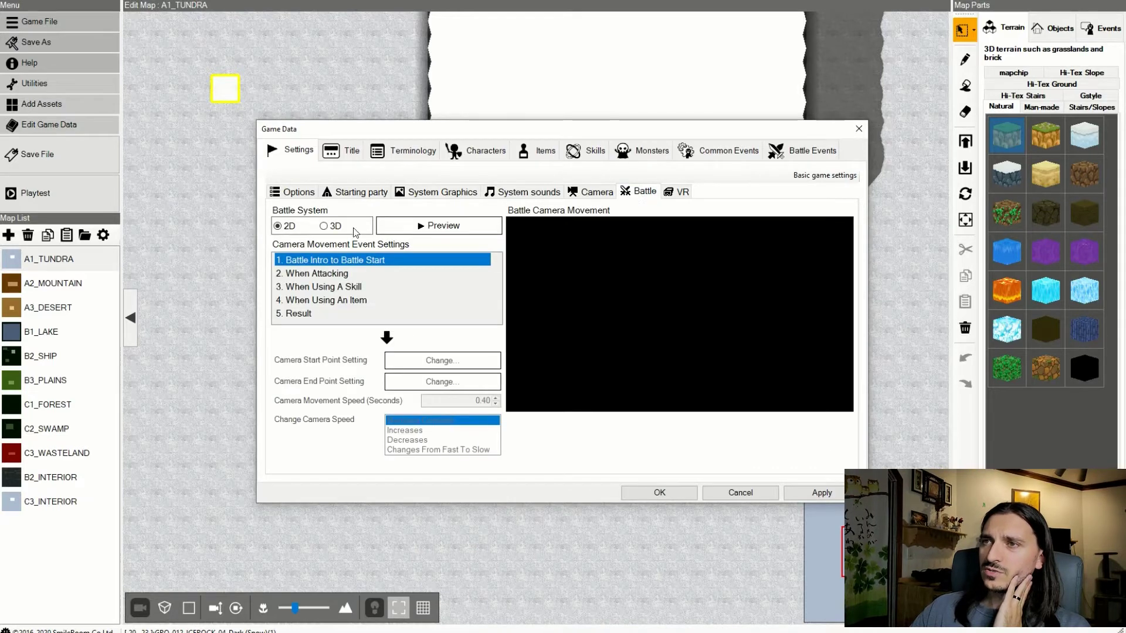
- Set the game title in the basic game options to "Project Spectrum"
click(299, 194)
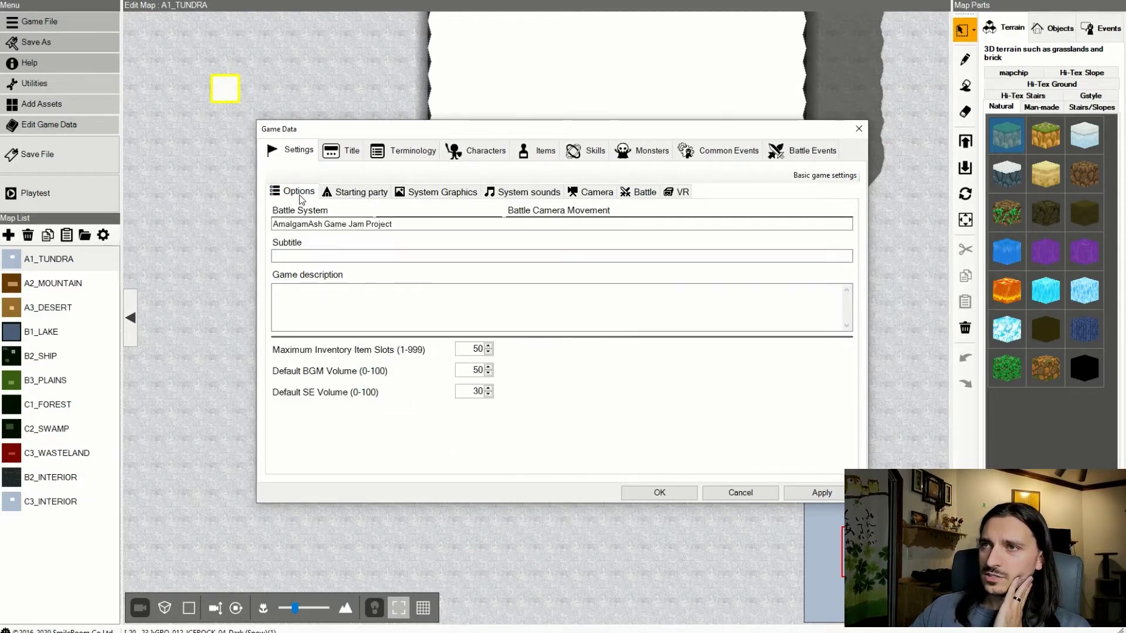
triple_click(428, 223)
text(Proj)
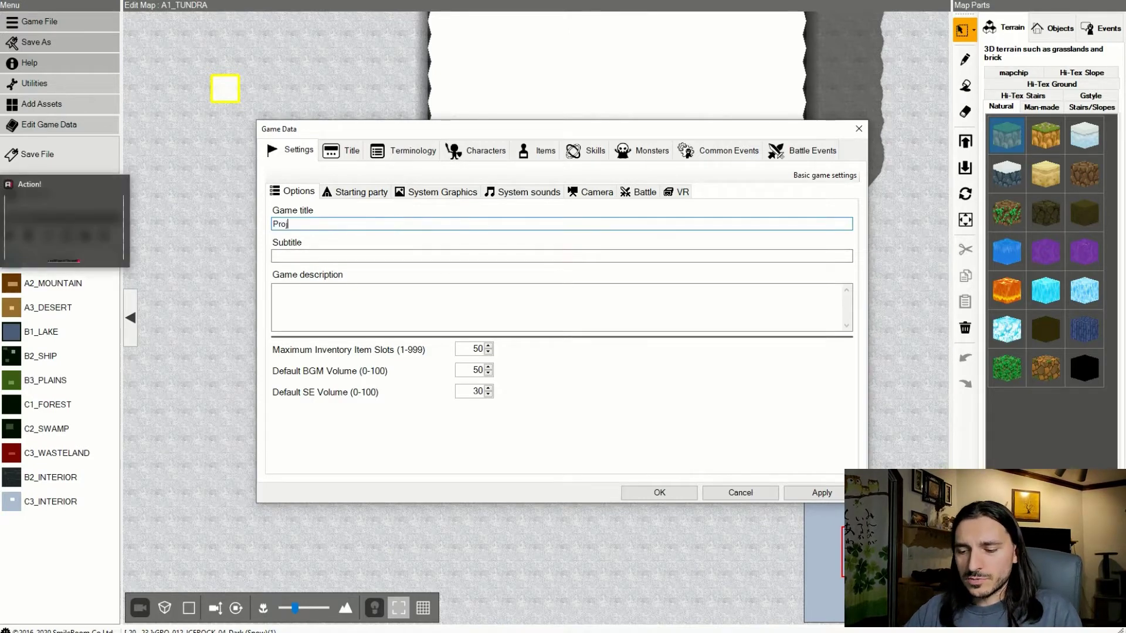
text(ect Spectr)
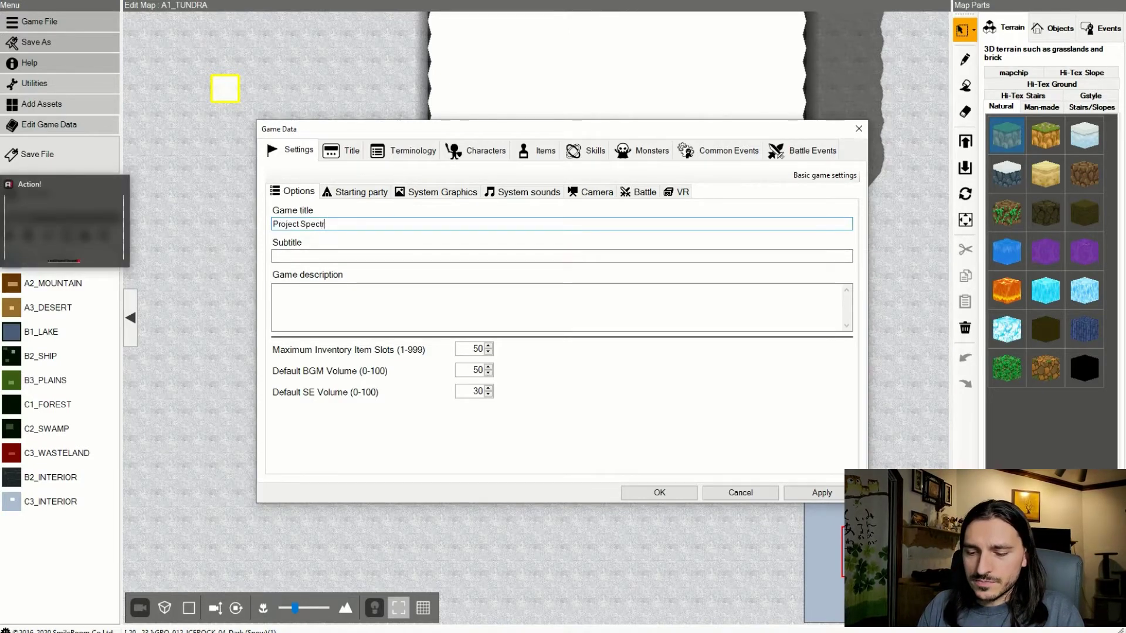
text(um)
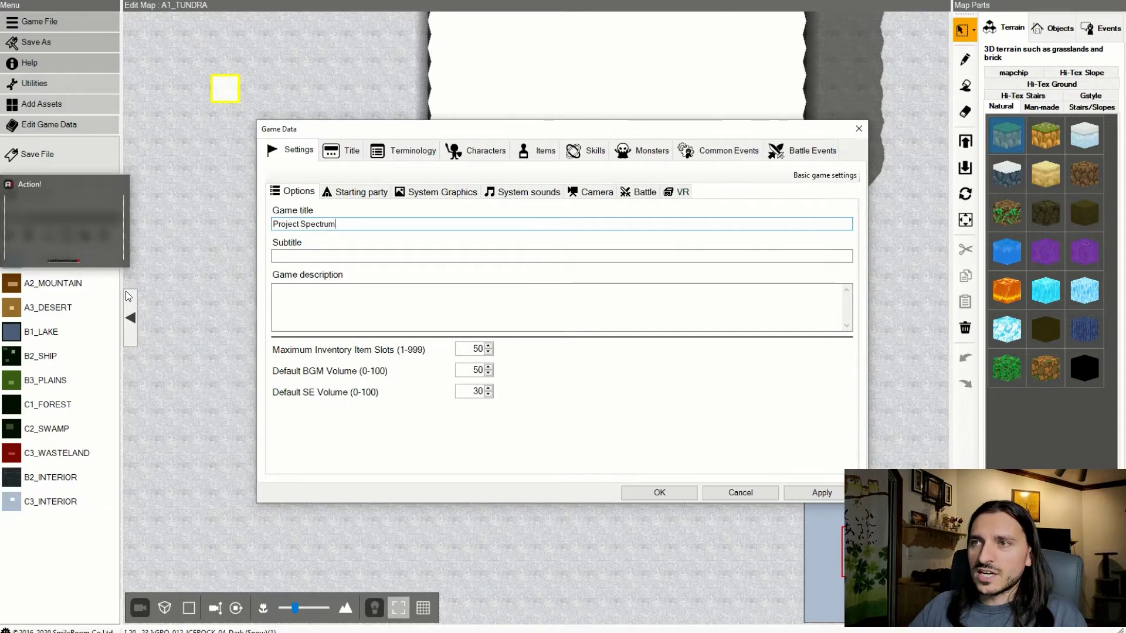
- Enter a game description presenting the project as the creator's own entry for the Smile Game Builder Summer 2020 Game Jam
click(412, 314)
text(AmalgamAsh's own)
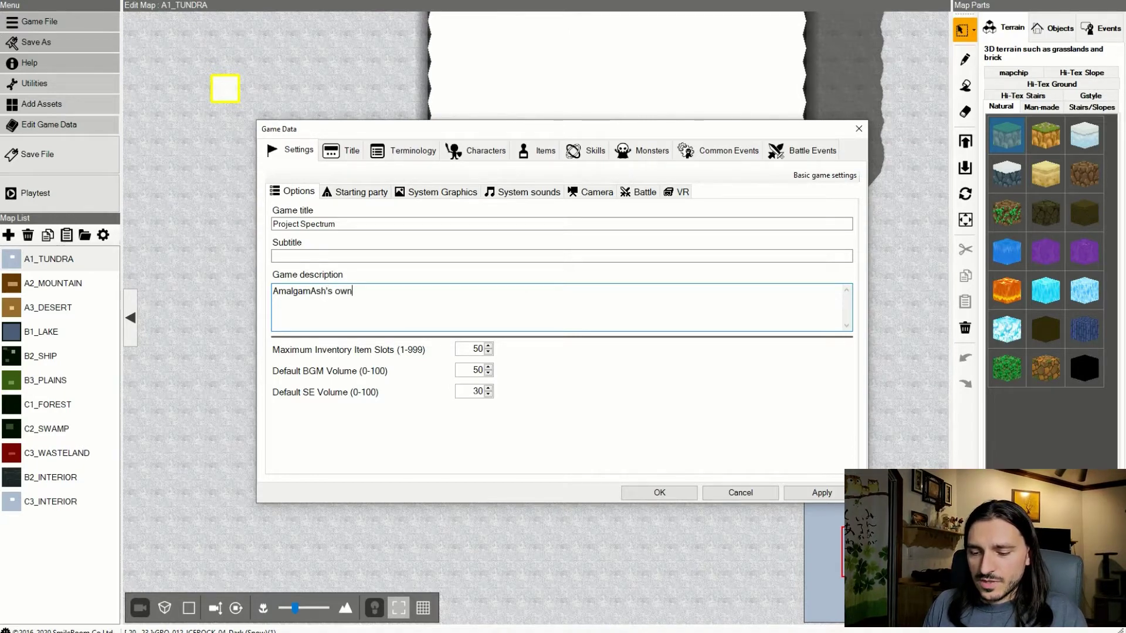
text(for t)
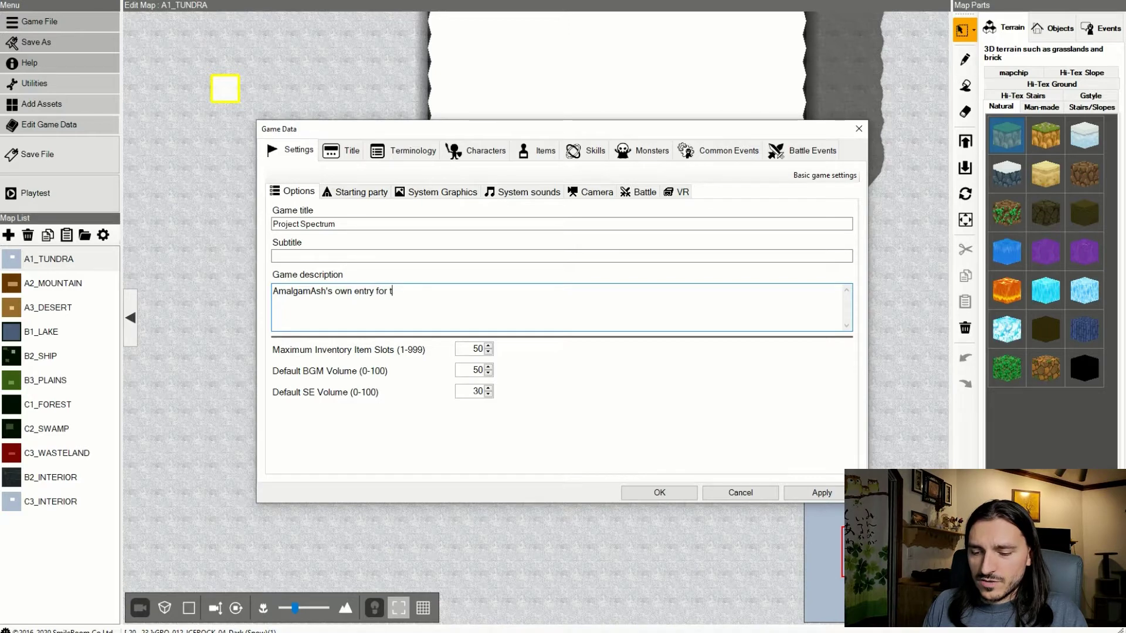
text(he Smile Game )
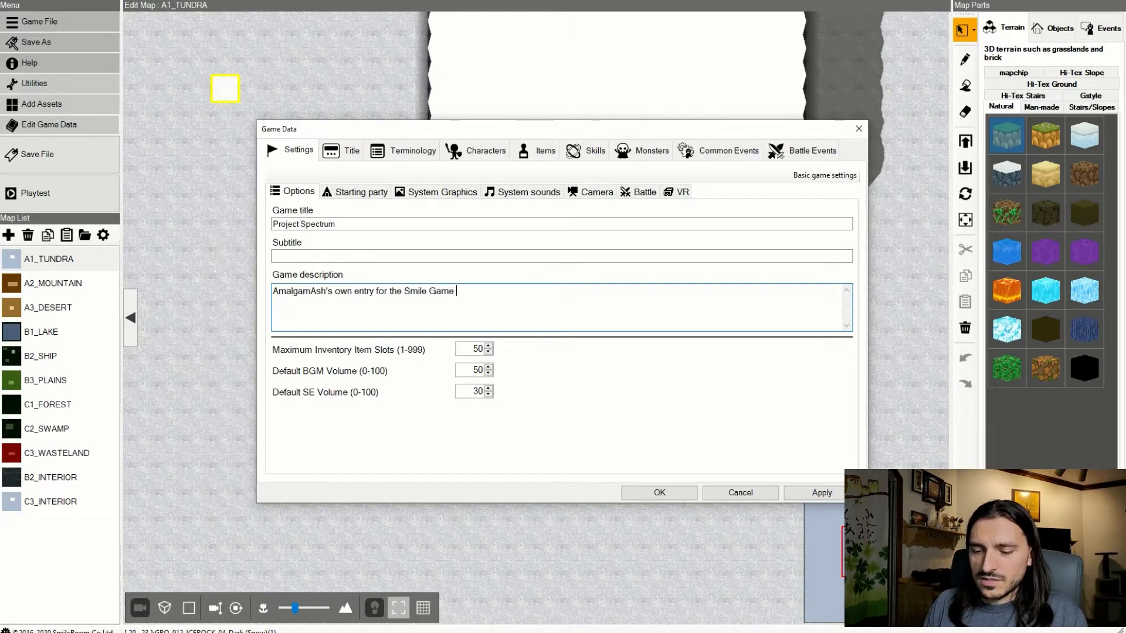
text(Builder Summer 2020 Game Jam.)
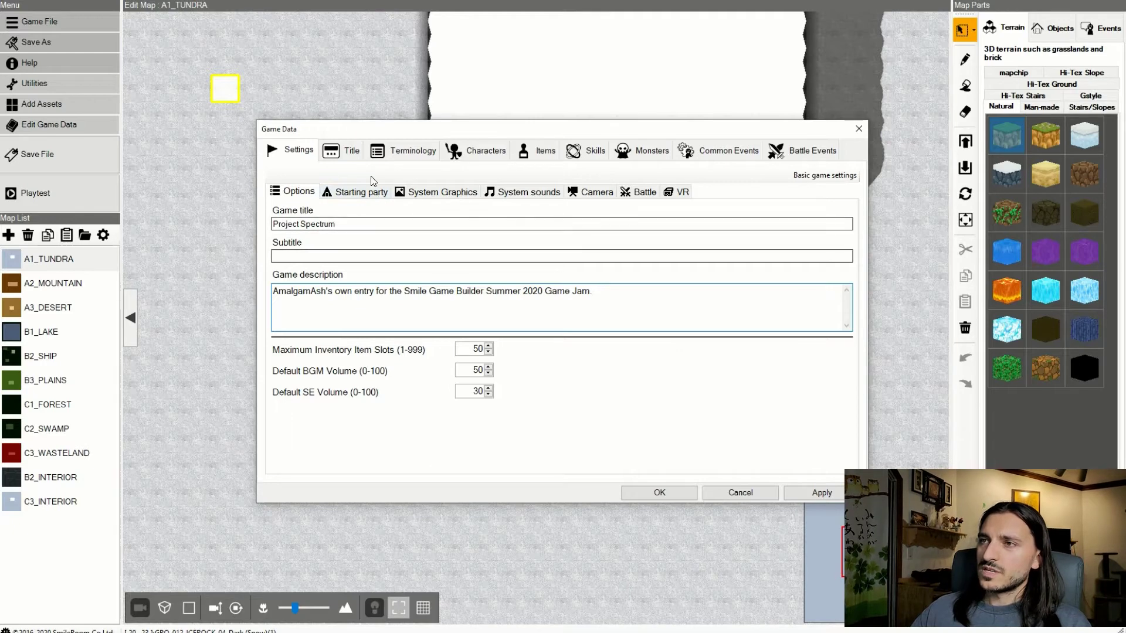
- Check the starting party, apply the game data changes, and save the project file
click(359, 191)
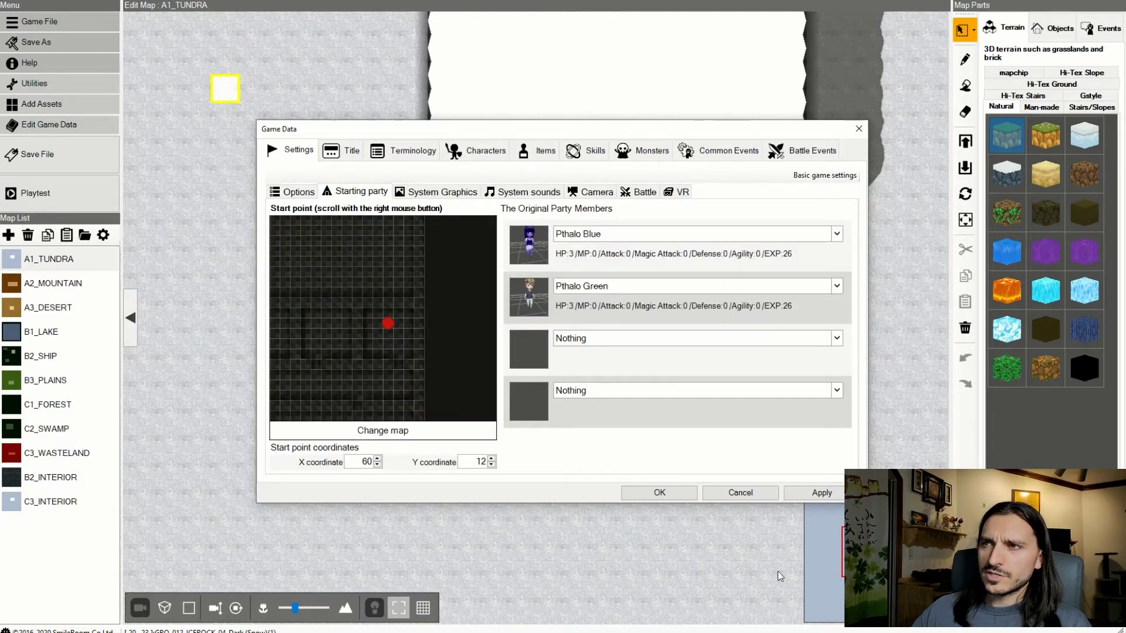
click(821, 493)
click(739, 494)
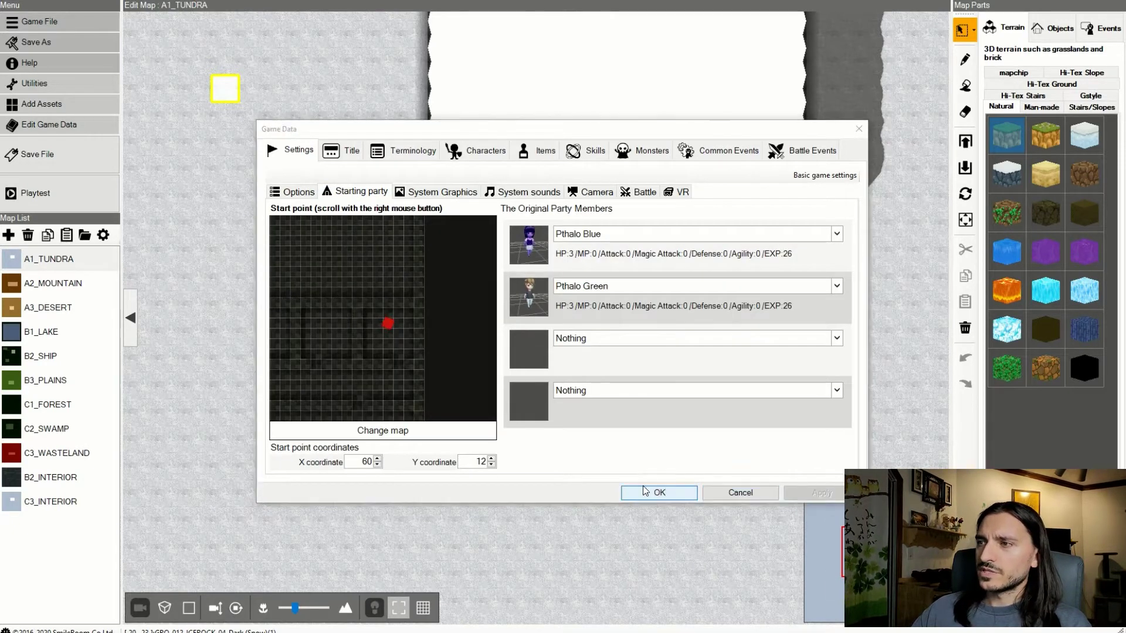
click(46, 154)
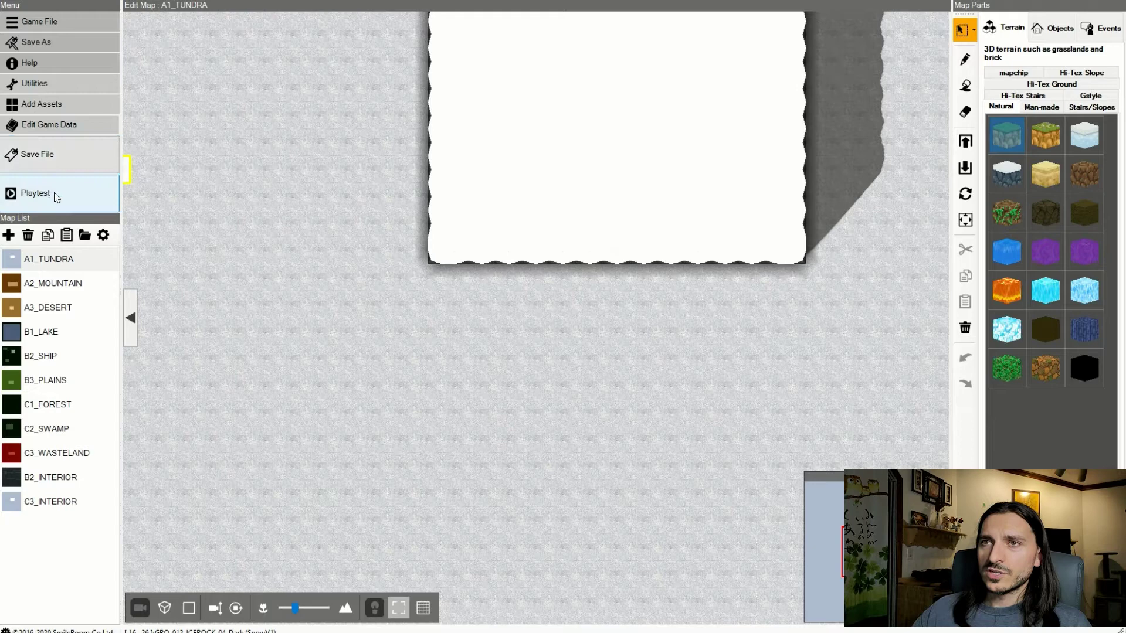
click(59, 157)
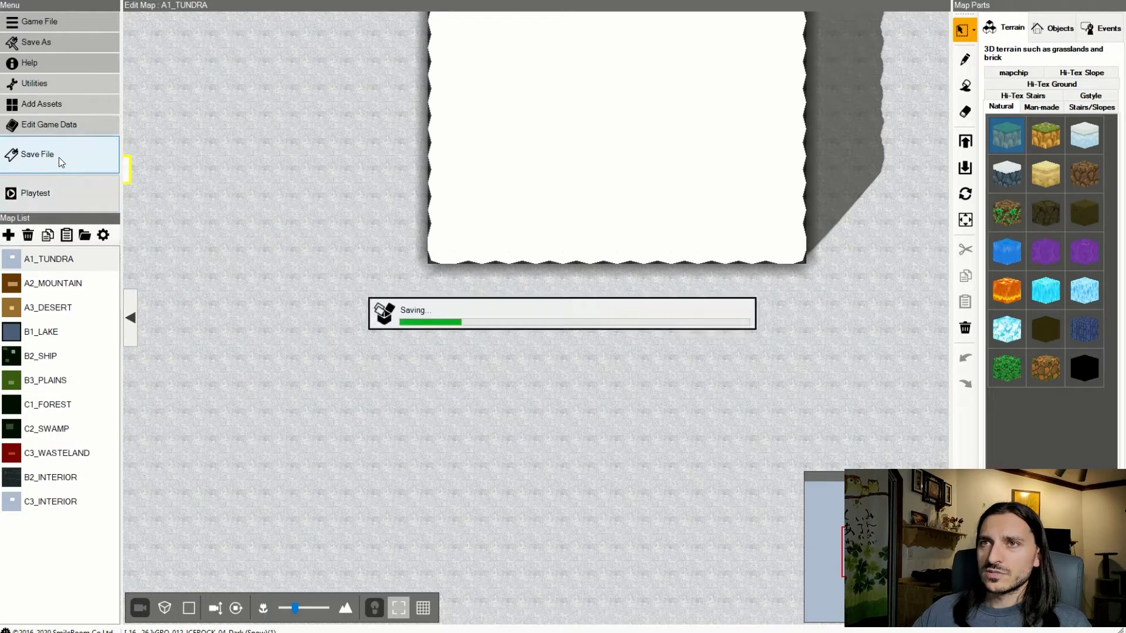
- Playtest the game, walking in first person from the starting room past the doors and along the dark corridors of the interior map
click(63, 198)
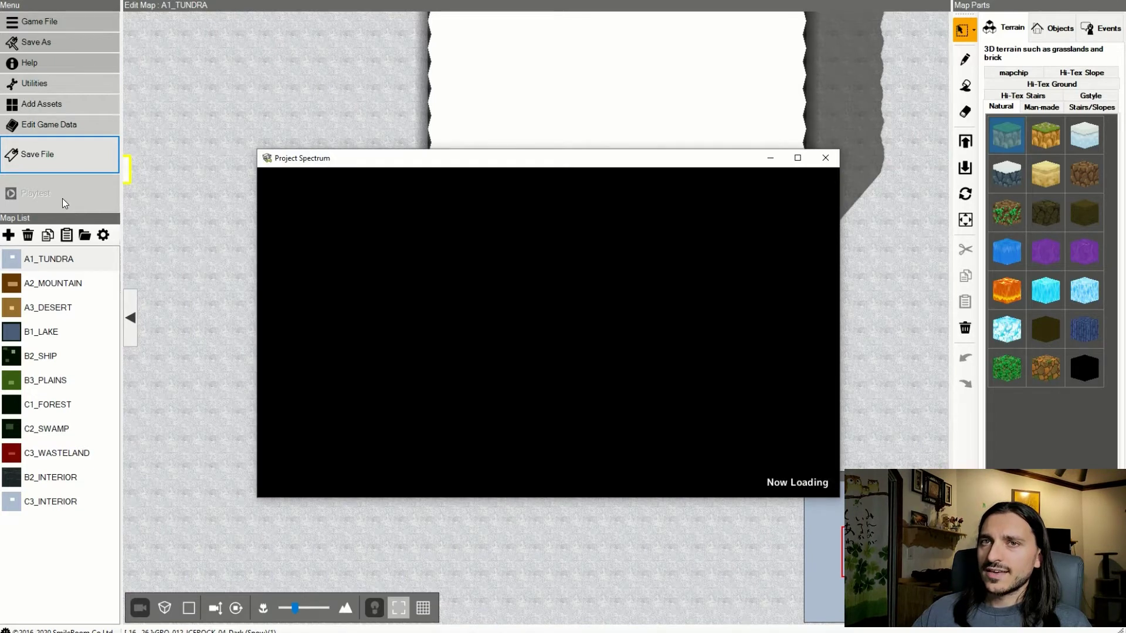
key(Right)
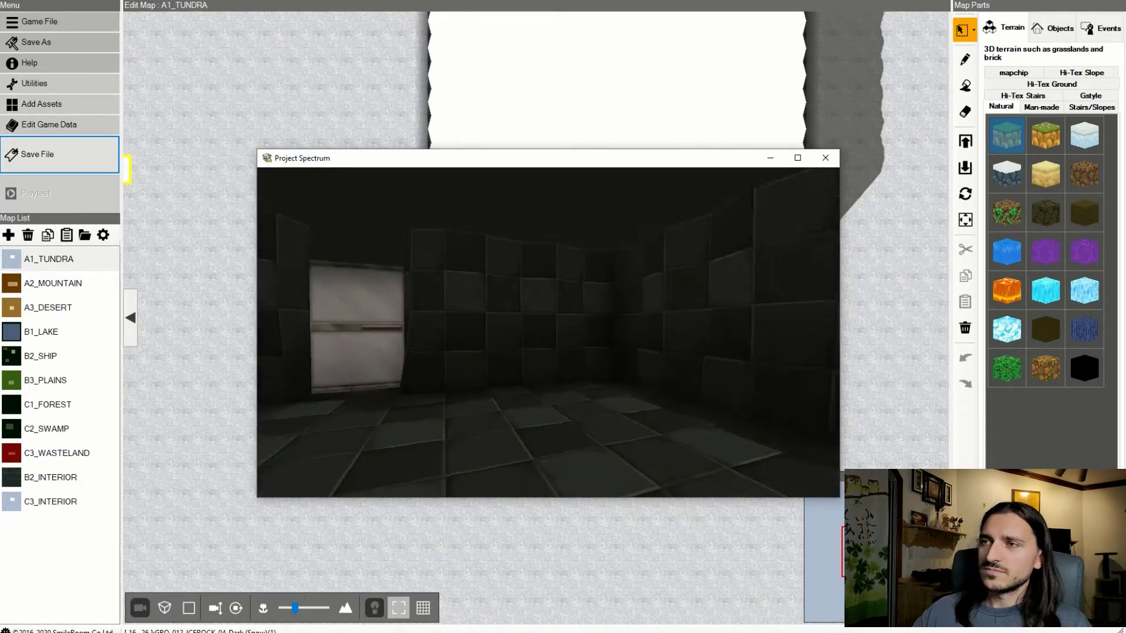
key(Left)
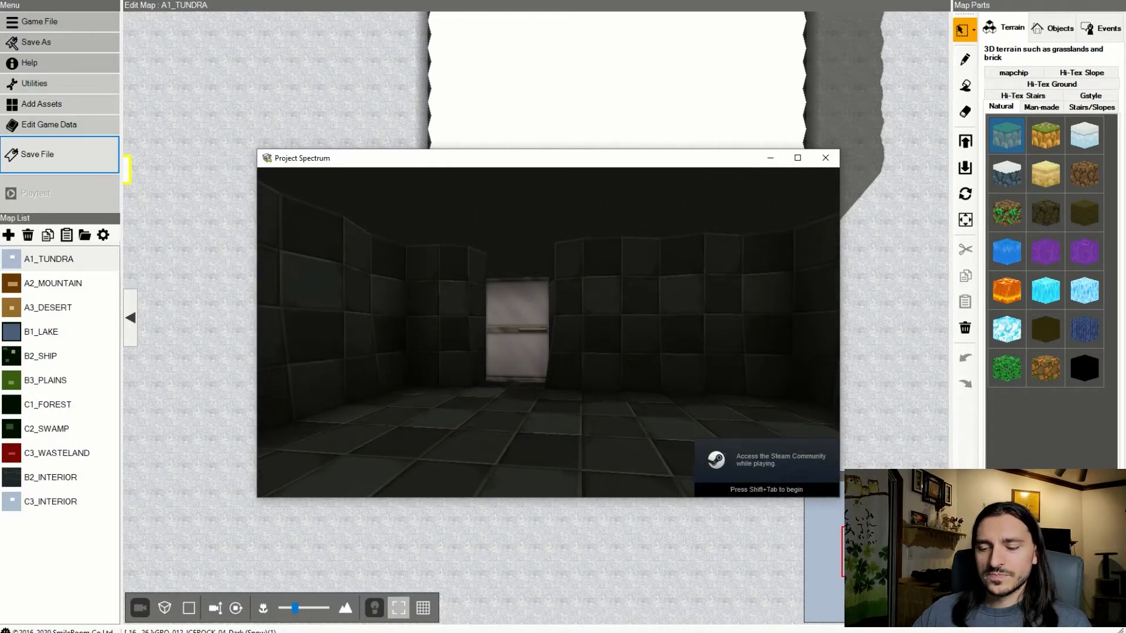
key(Up)
key(Left)
key(Right)
key(Up)
key(Right)
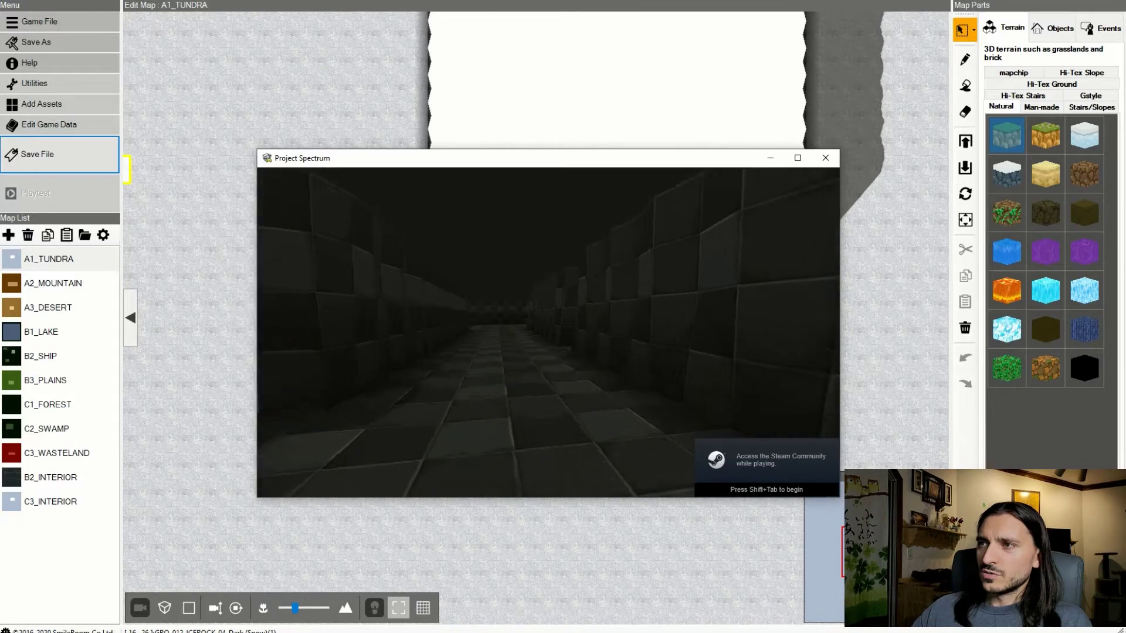
key(Left)
key(Left)
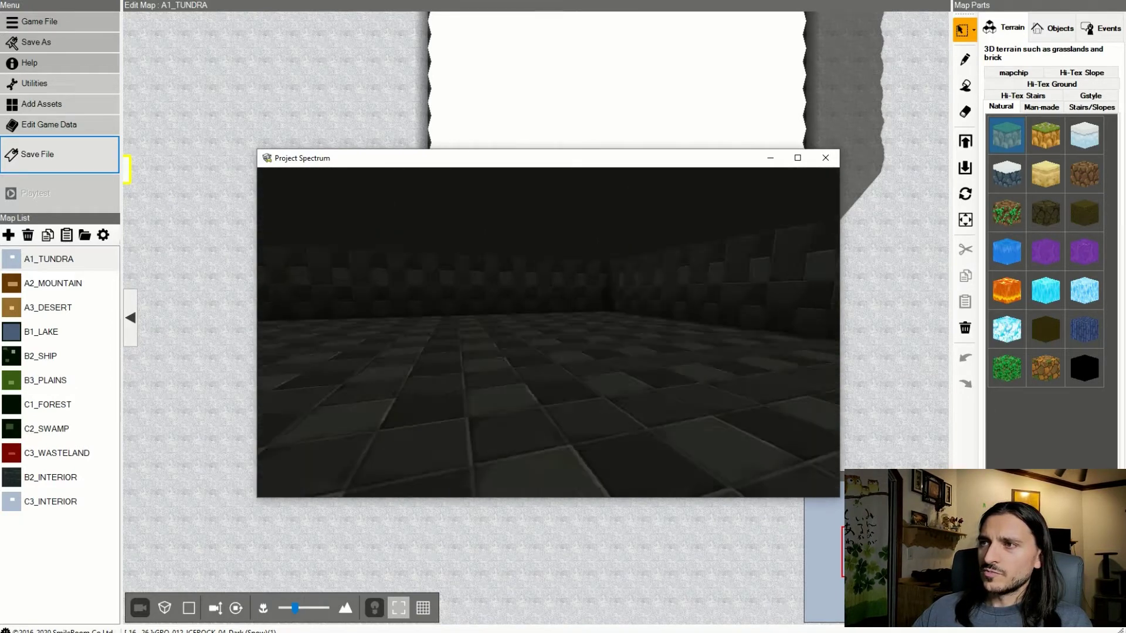
key(Up)
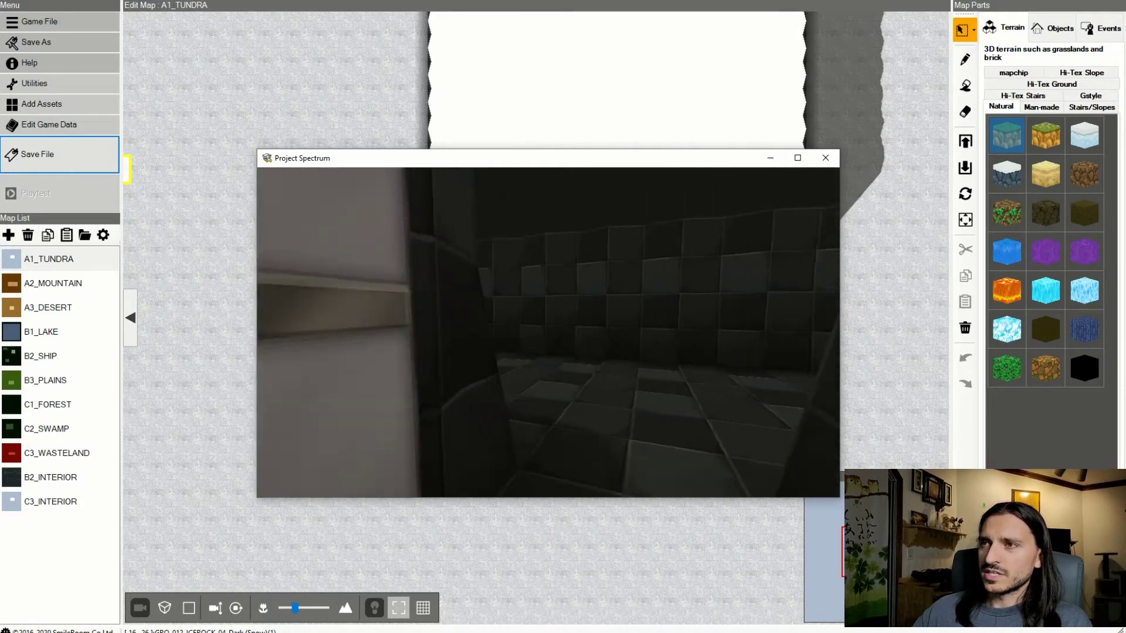
key(Left)
key(Right)
key(Left)
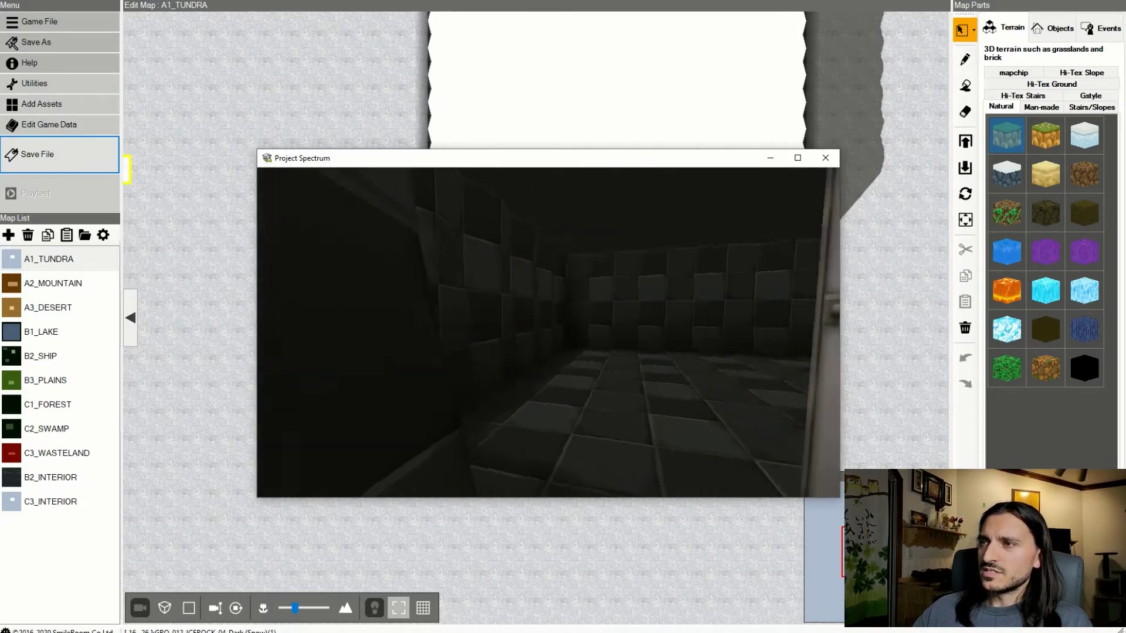
key(Right)
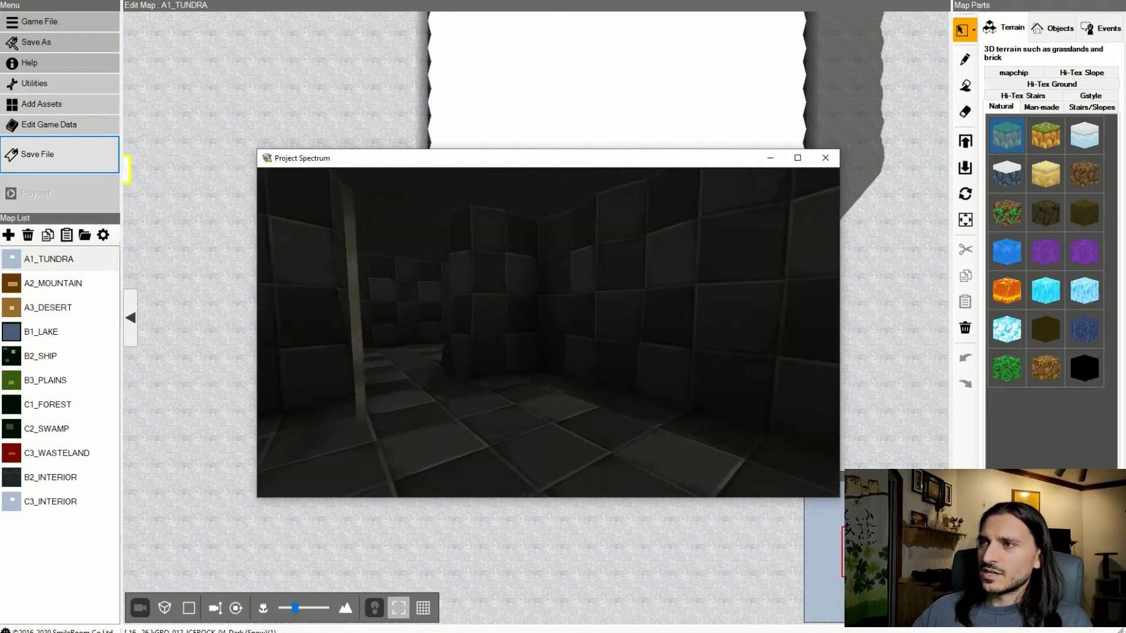
key(Right)
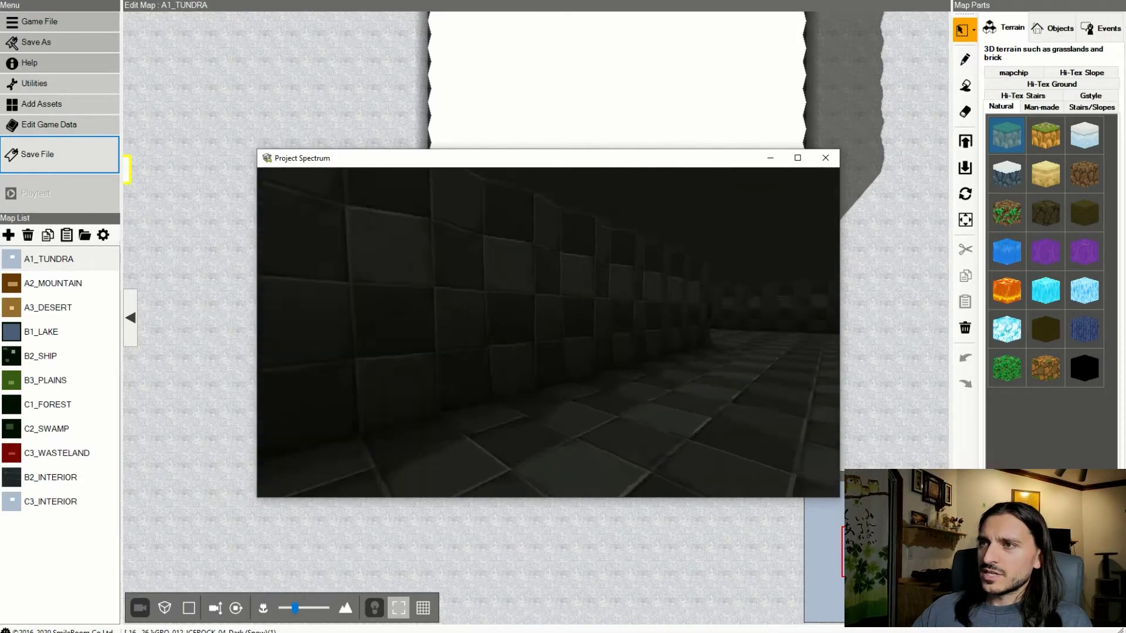
key(Right)
key(Left)
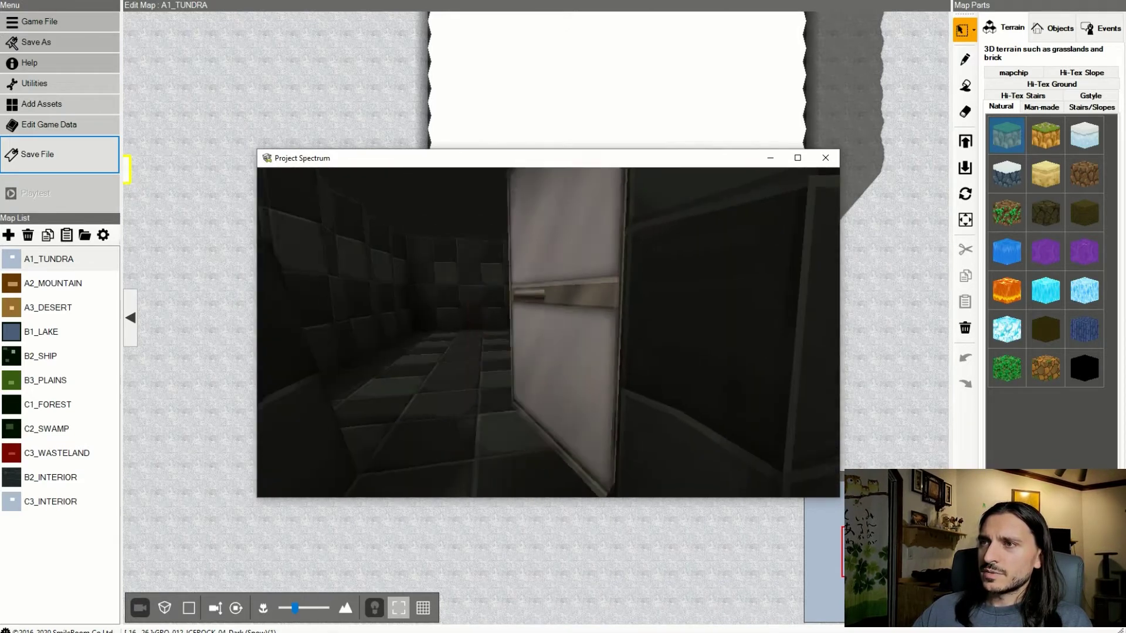
key(Right)
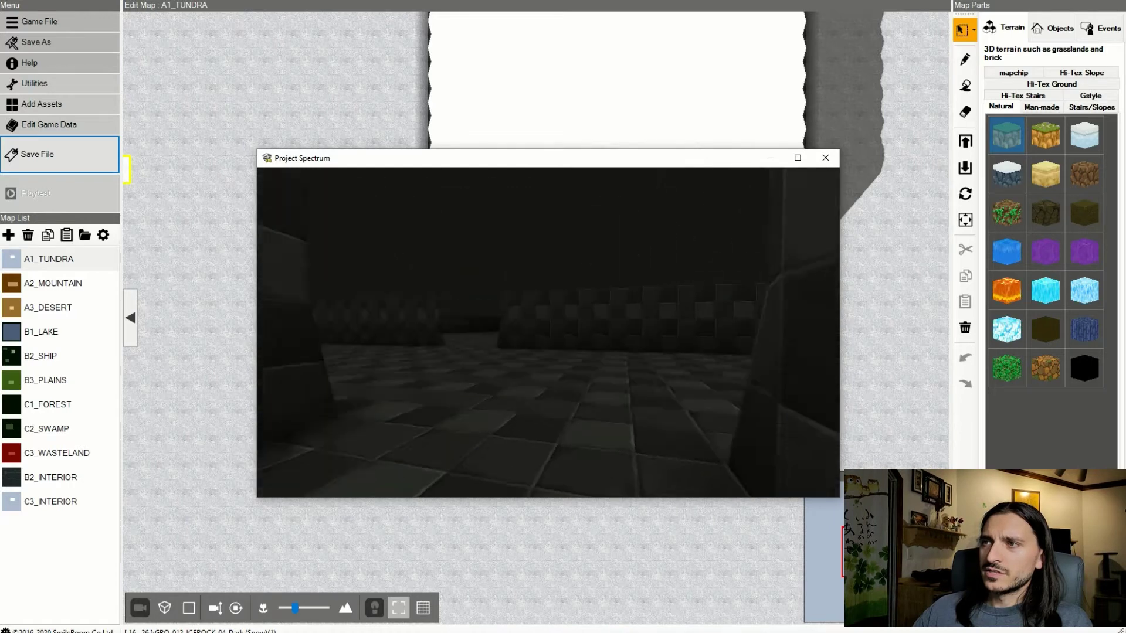
- Exit the running game with its own Exit game command, confirm with Yes, and close the playtest window
key(Escape)
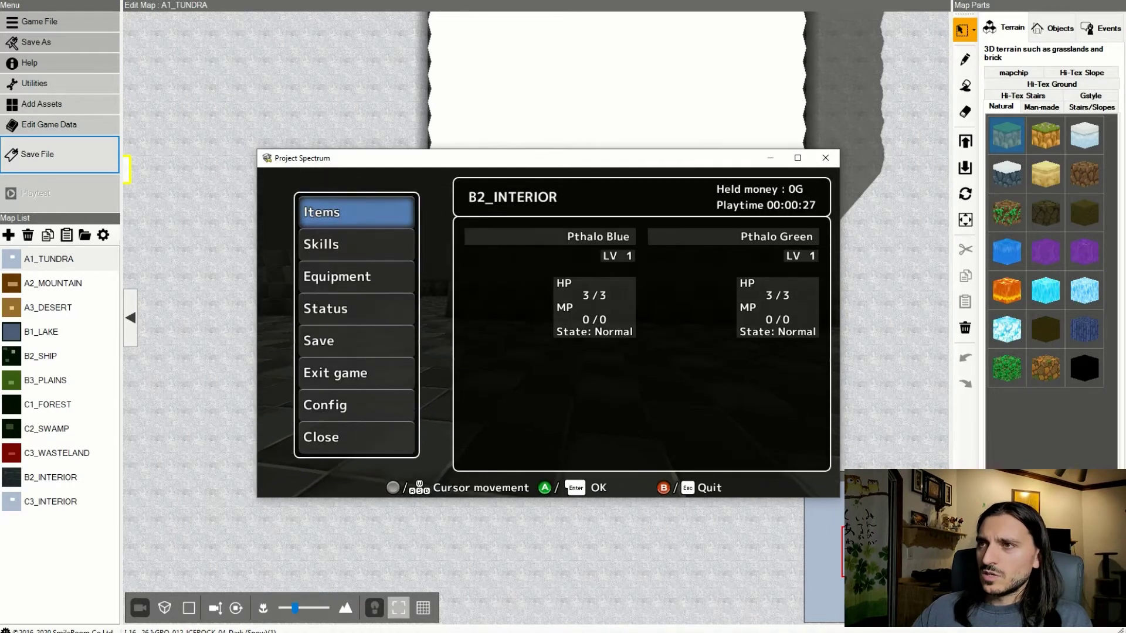
key(Down)
key(Down)
key(Down)
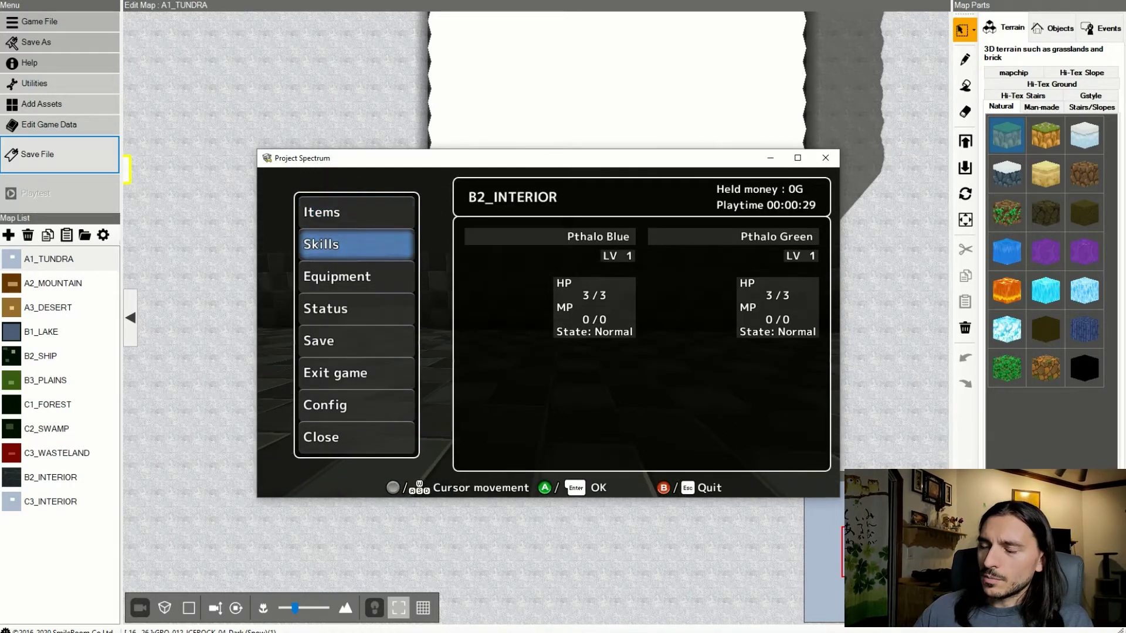
key(Down)
key(Down)
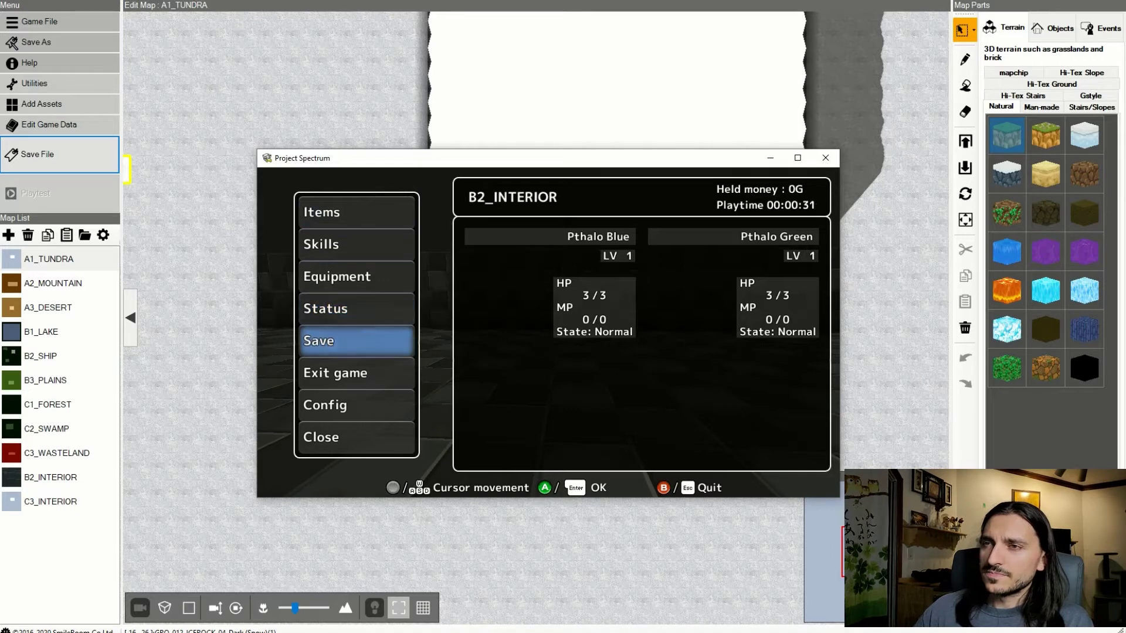
key(Return)
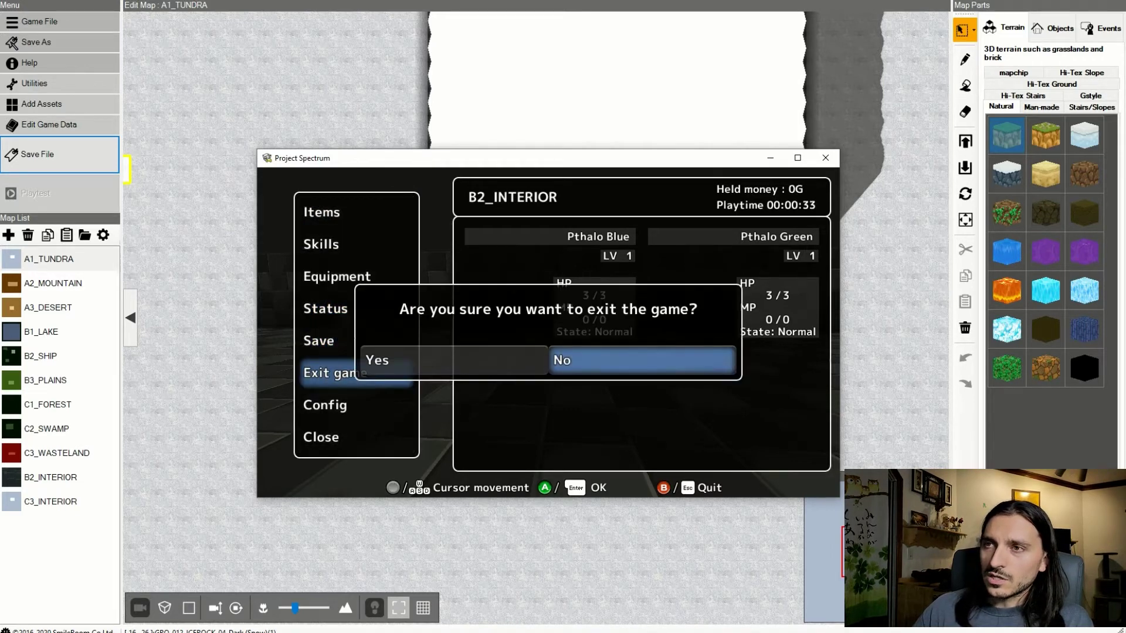
key(Left)
key(Return)
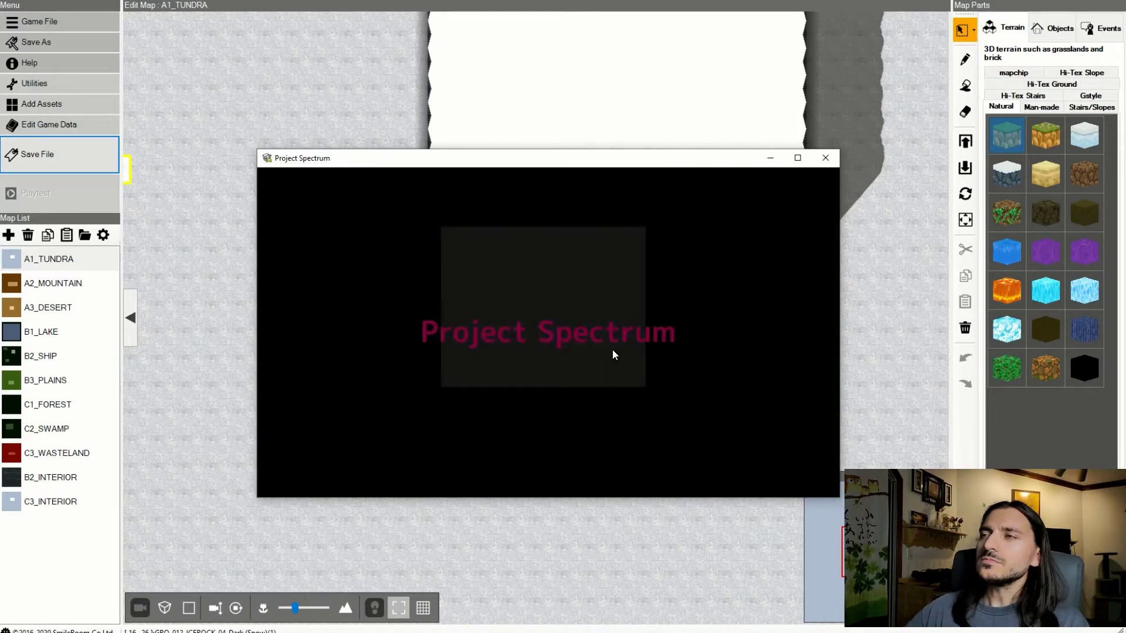
click(823, 159)
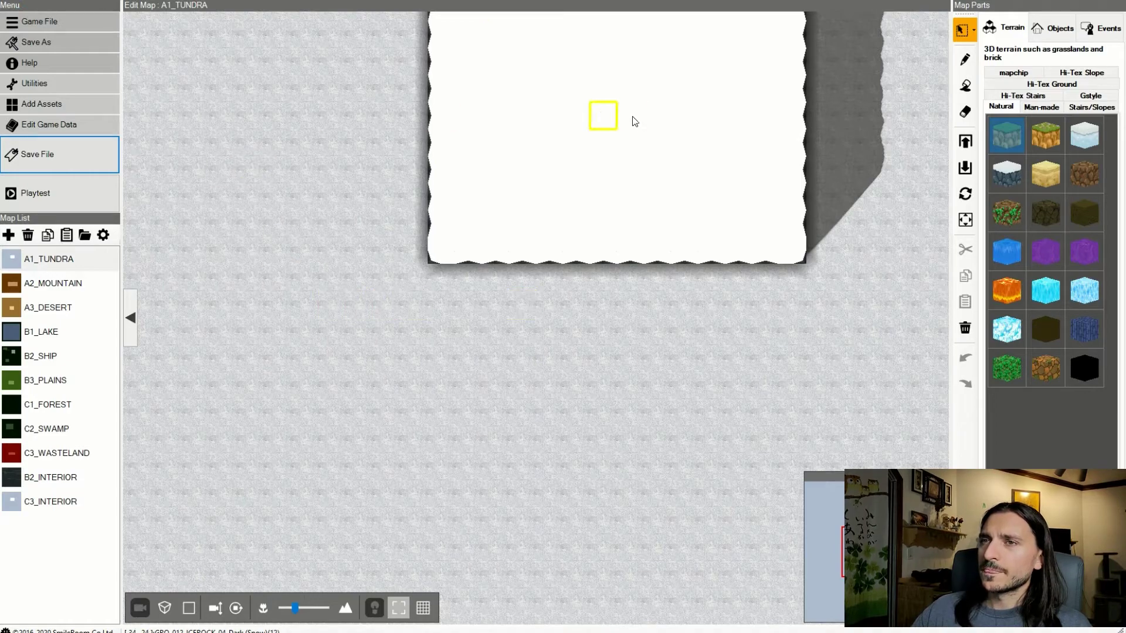
- Open the B2_INTERIOR map for editing with its full room layout in view
click(62, 478)
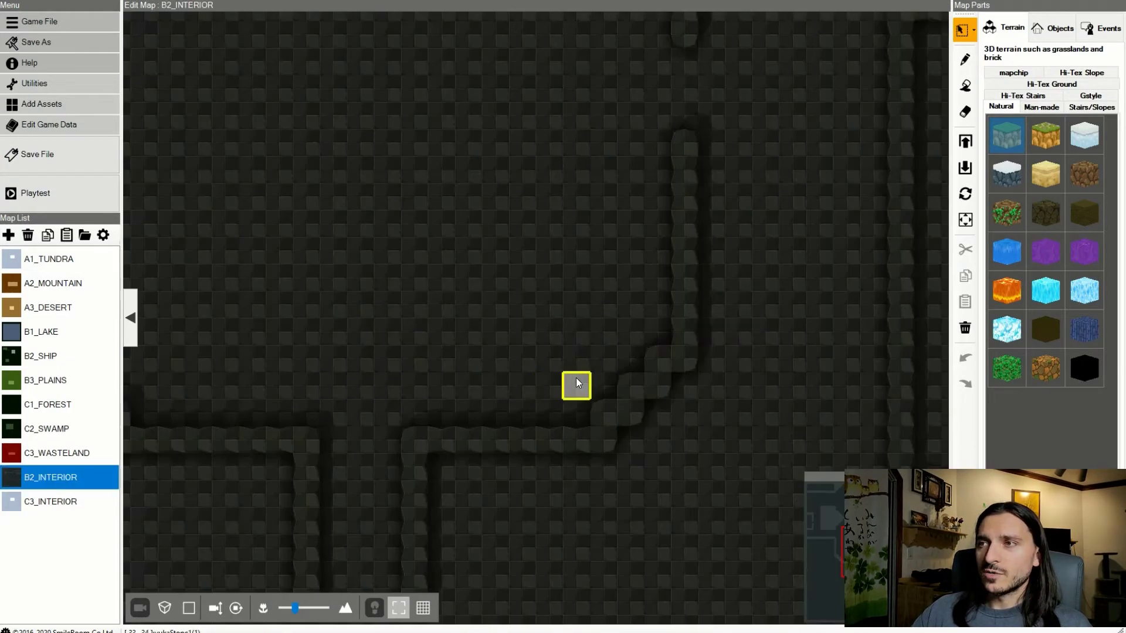
scroll(579, 382, down, 5)
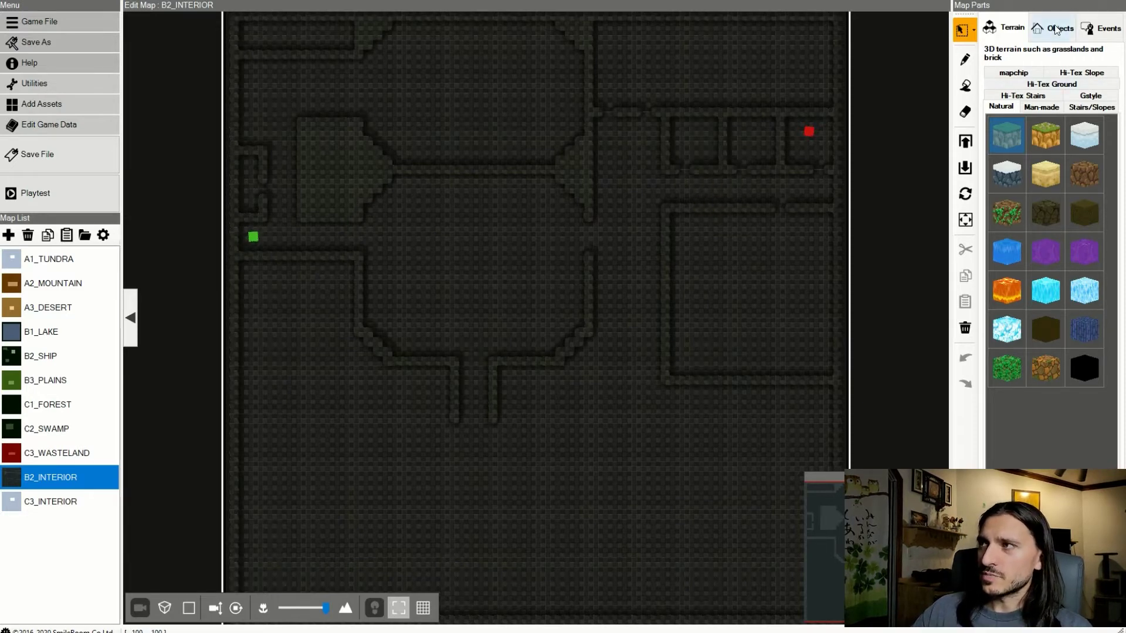
- Place a fully customizable advanced event just inside the east opening of the lower octagonal room on the B2_INTERIOR map
click(1105, 28)
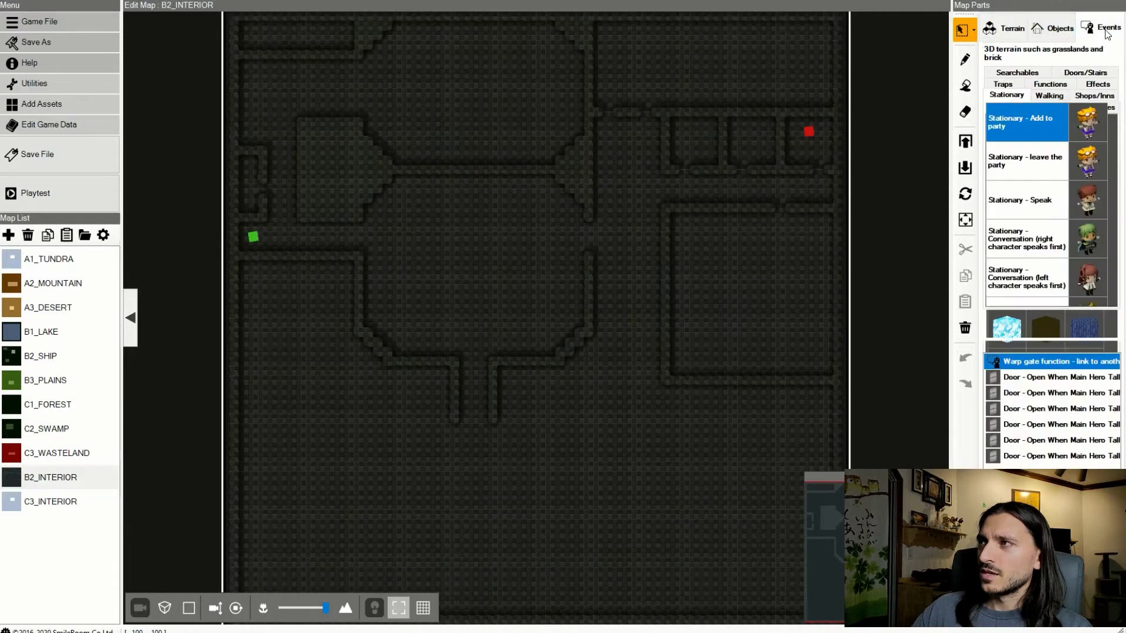
click(567, 237)
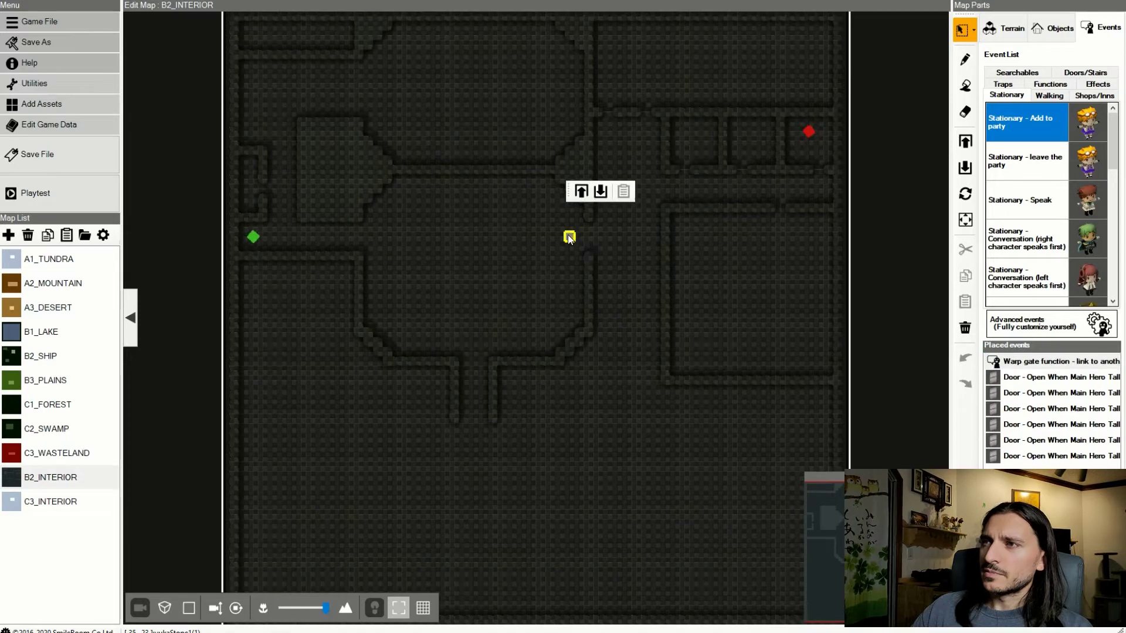
right_click(569, 238)
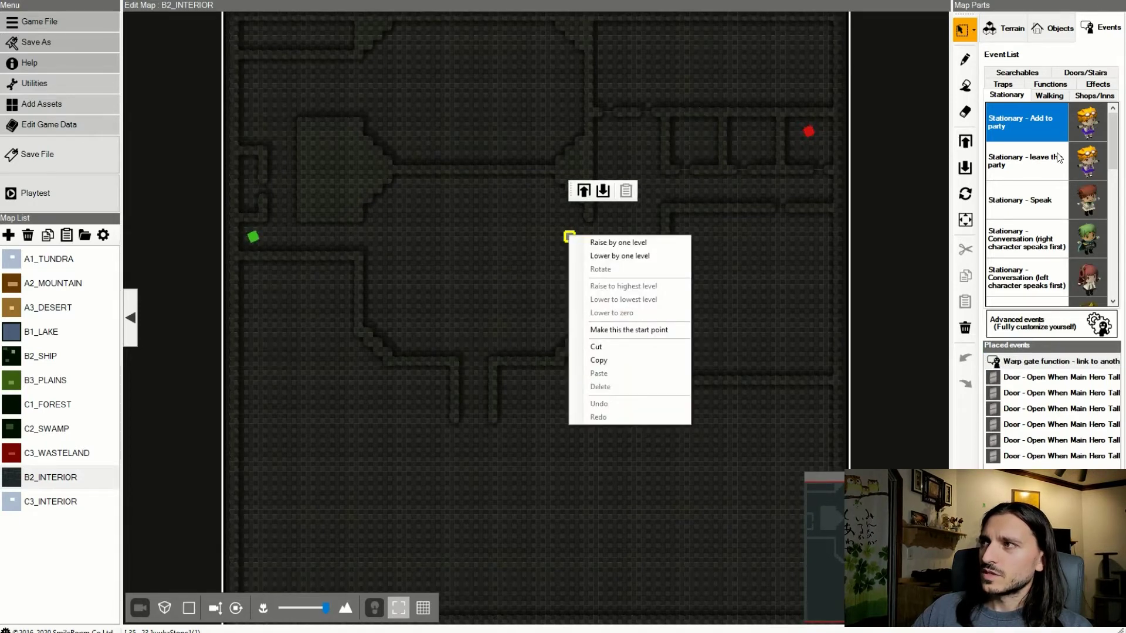
scroll(1055, 157, down, 5)
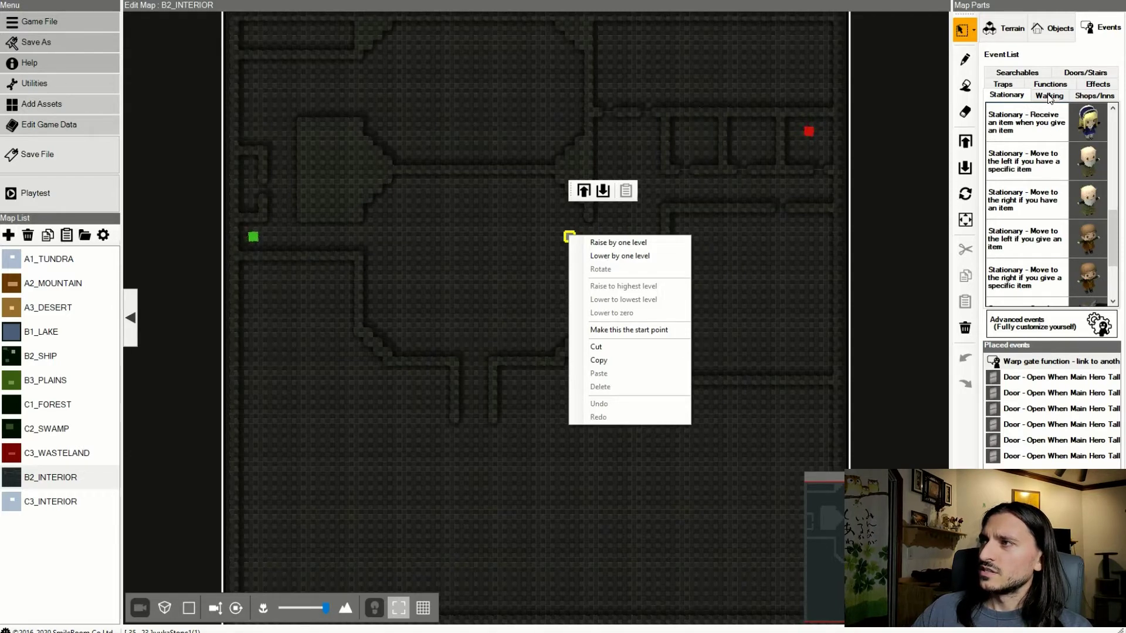
scroll(1044, 128, down, 3)
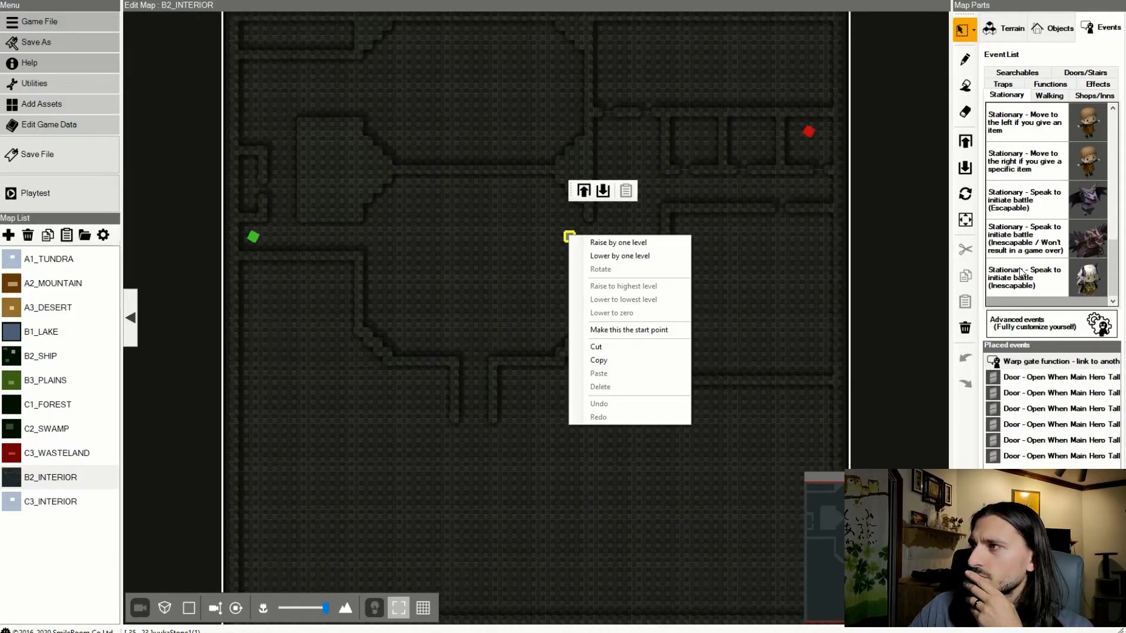
scroll(1020, 271, up, 3)
click(1044, 325)
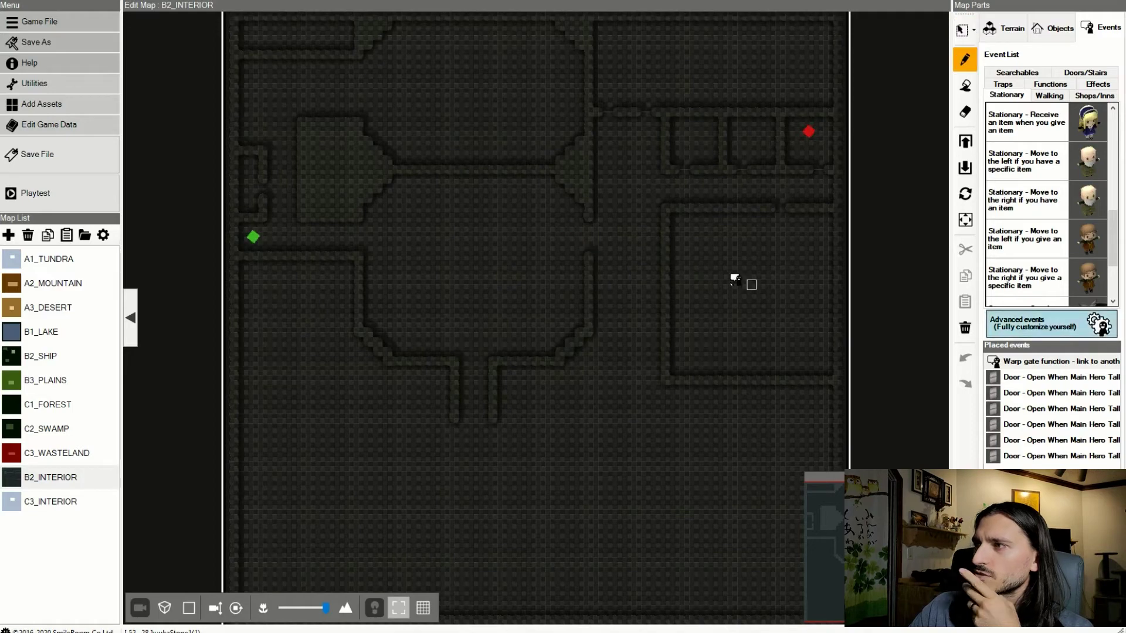
click(568, 234)
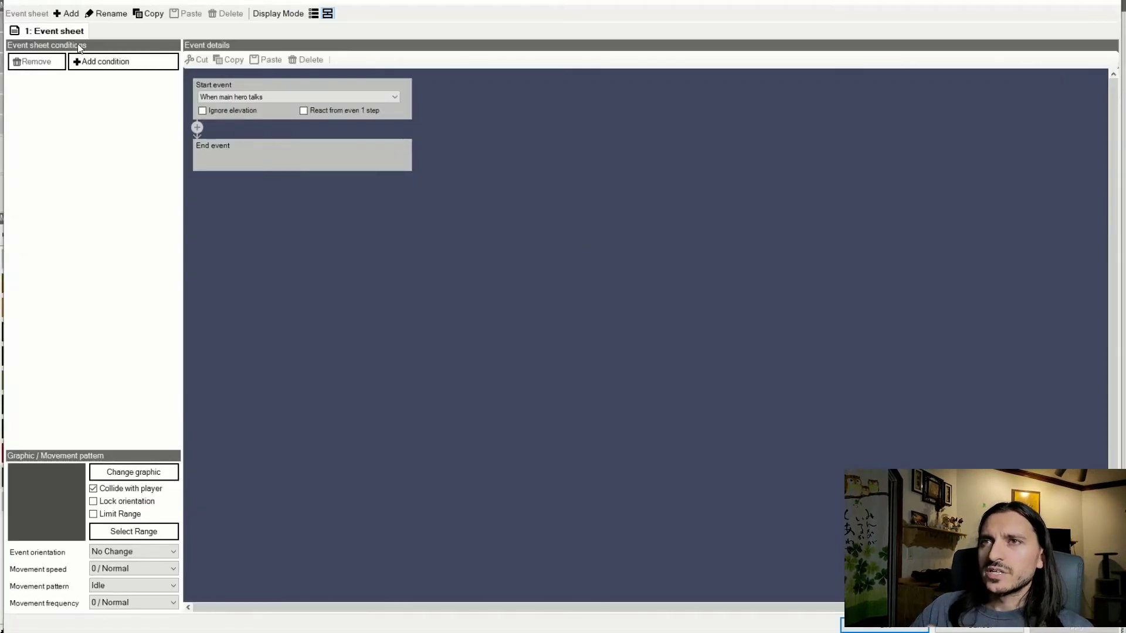
click(46, 501)
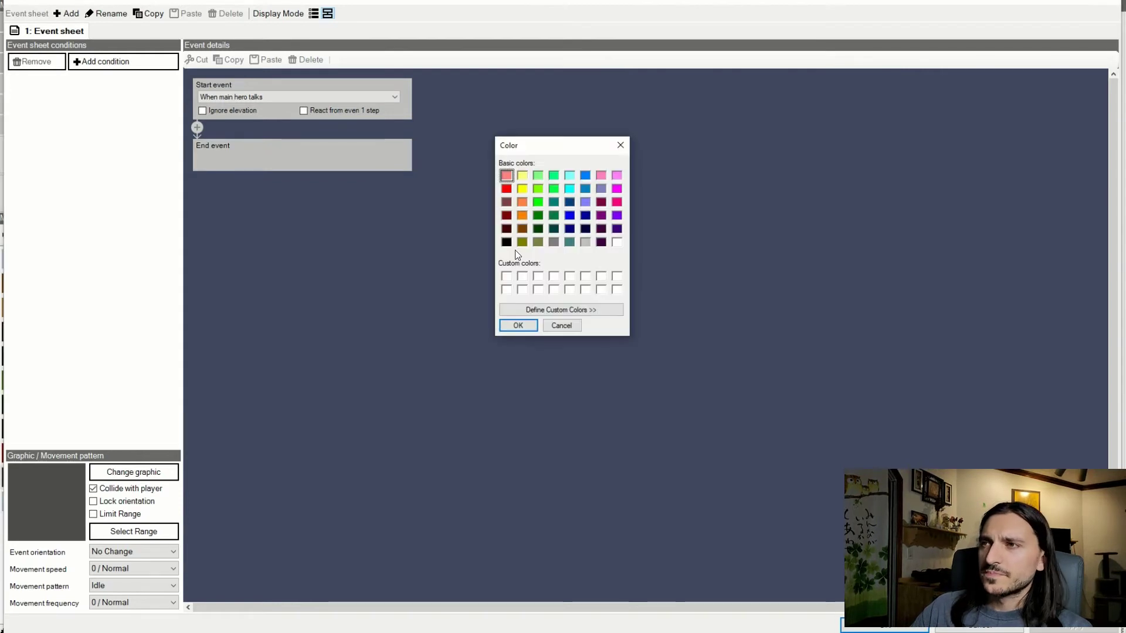
click(560, 329)
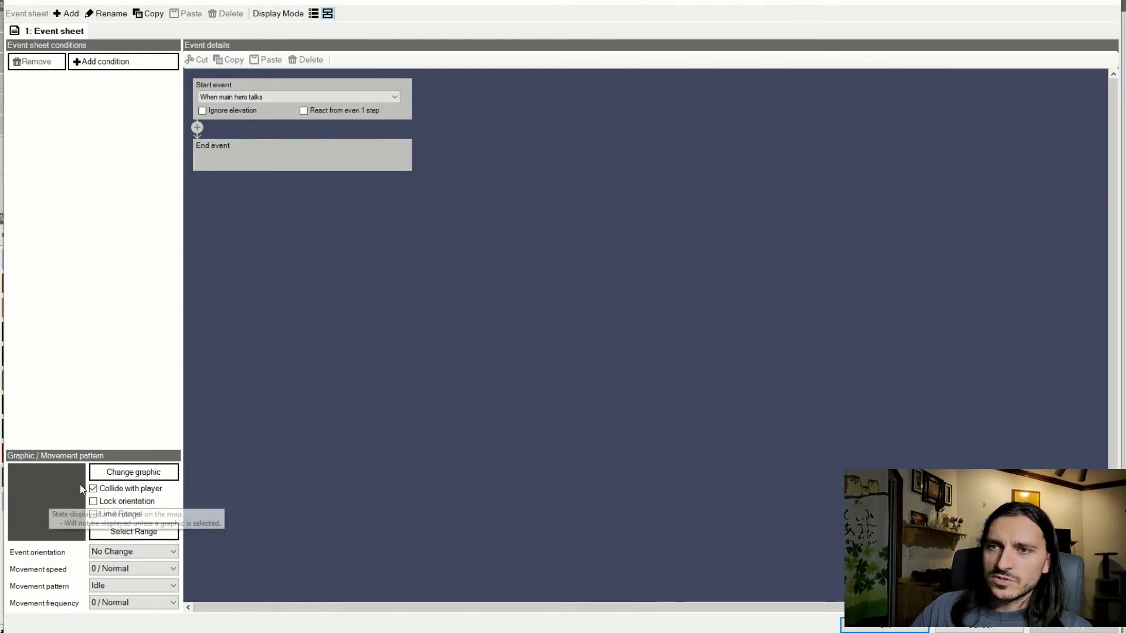
- Open the event's graphic selection, look through the 3D Character models, and preview the female02 variants
click(133, 473)
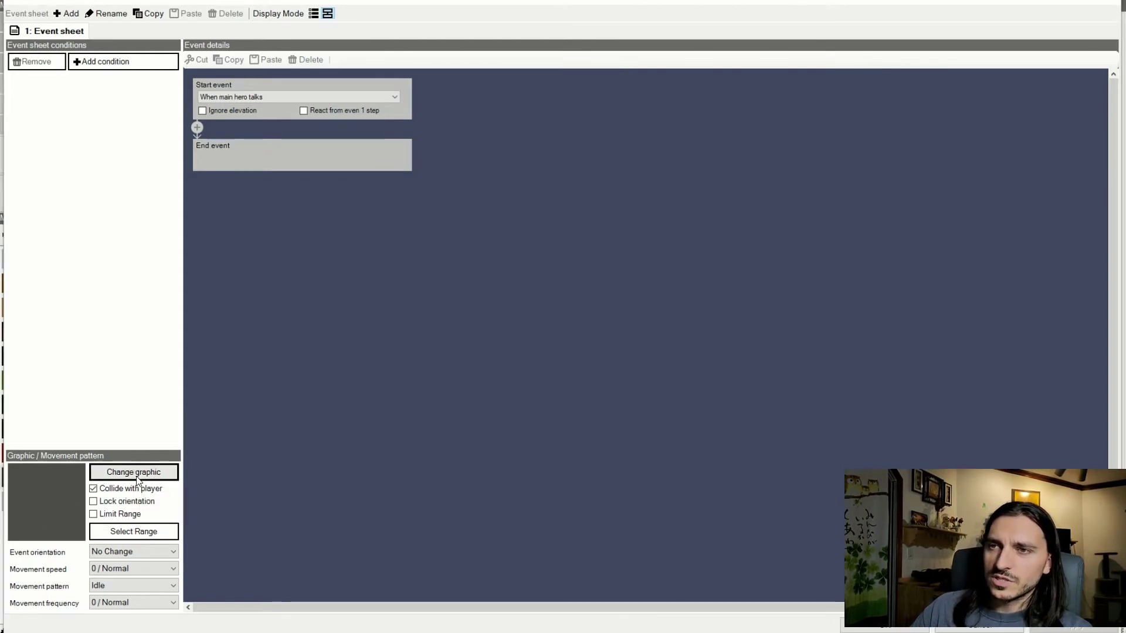
scroll(404, 370, down, 10)
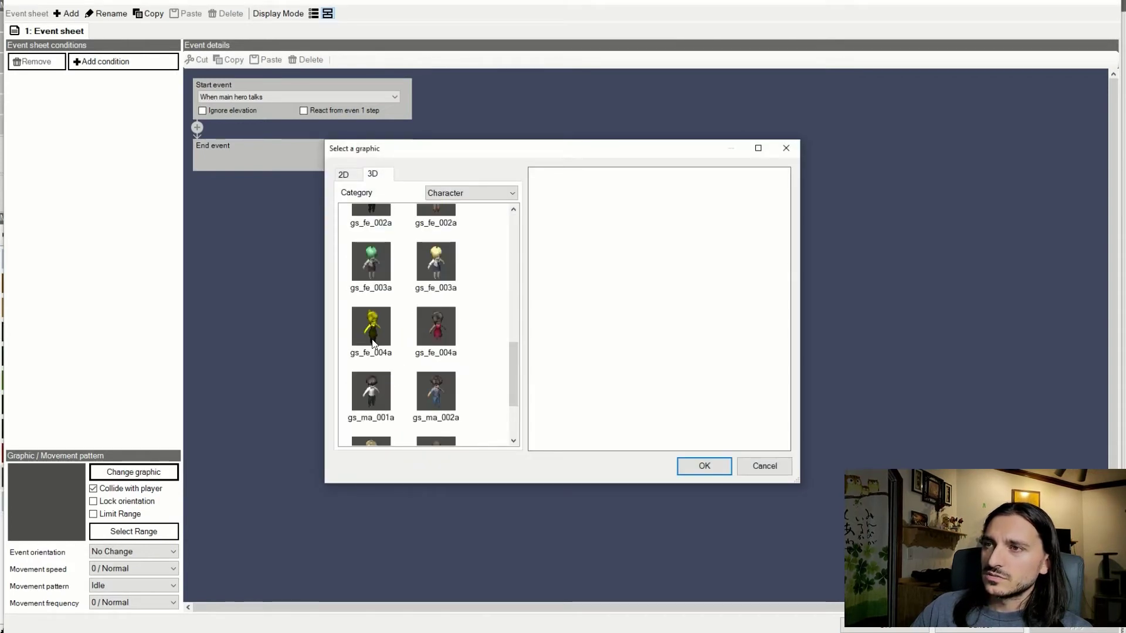
scroll(405, 346, down, 3)
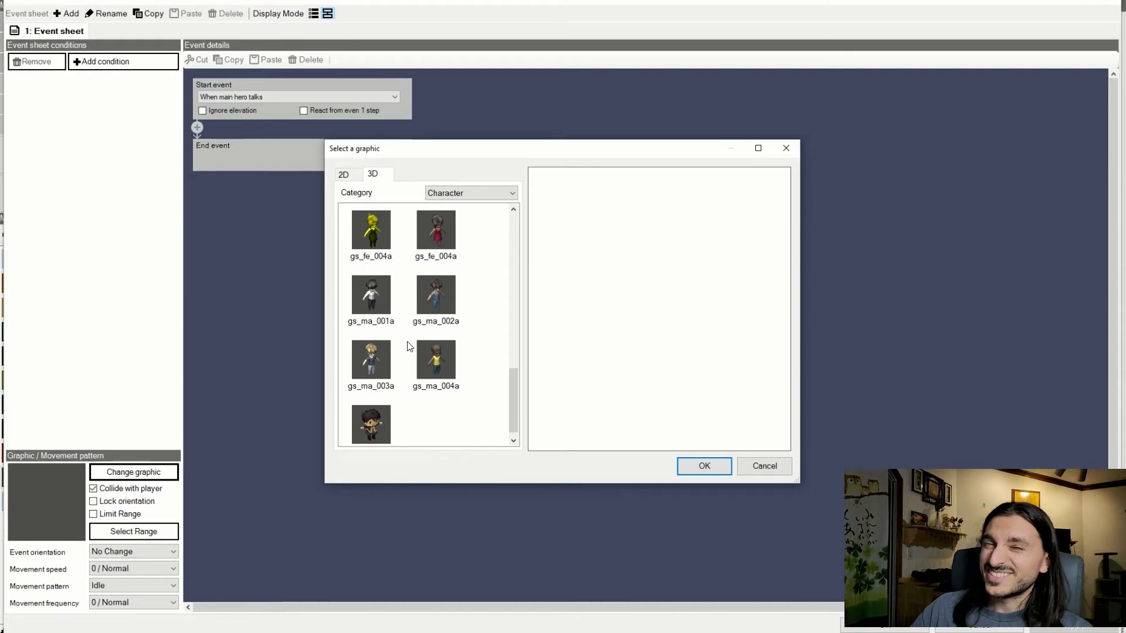
scroll(456, 320, up, 9)
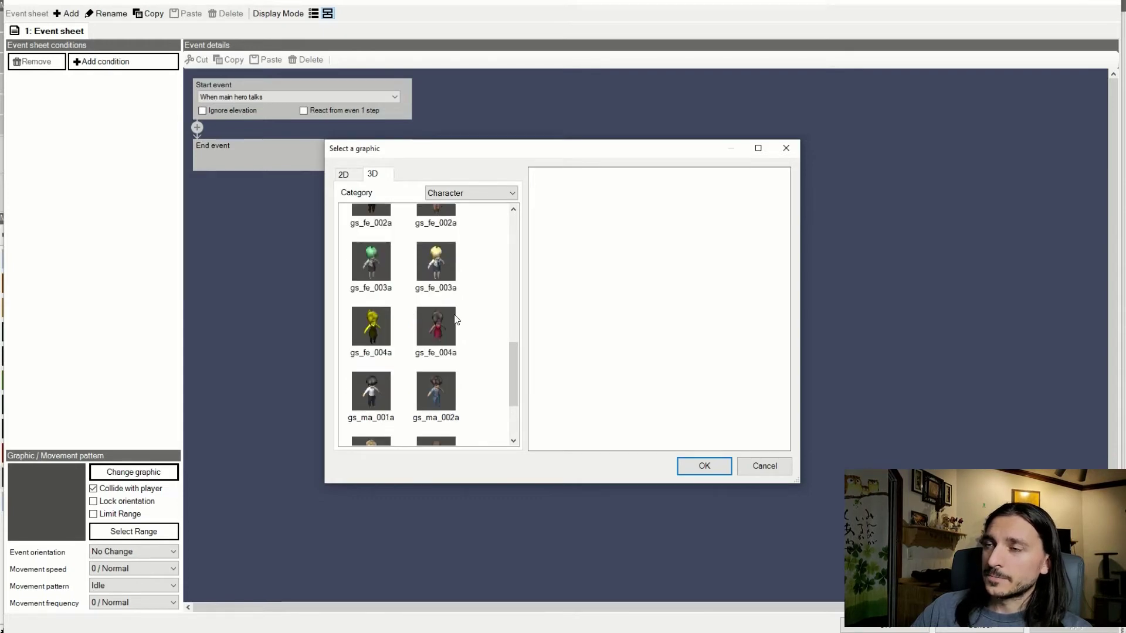
scroll(456, 320, up, 2)
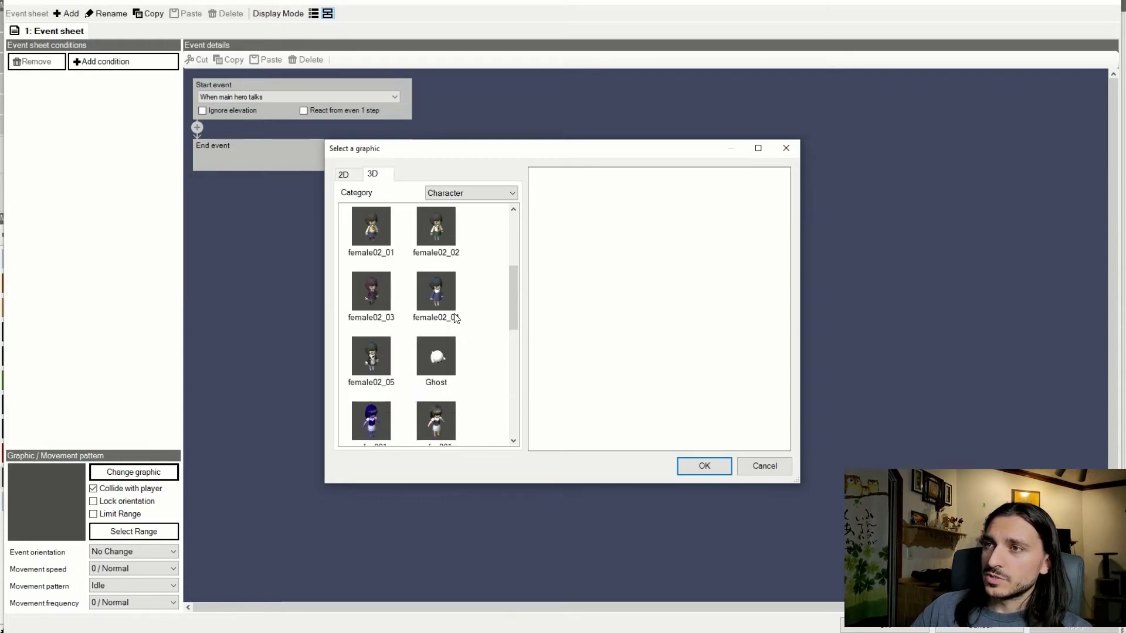
click(444, 291)
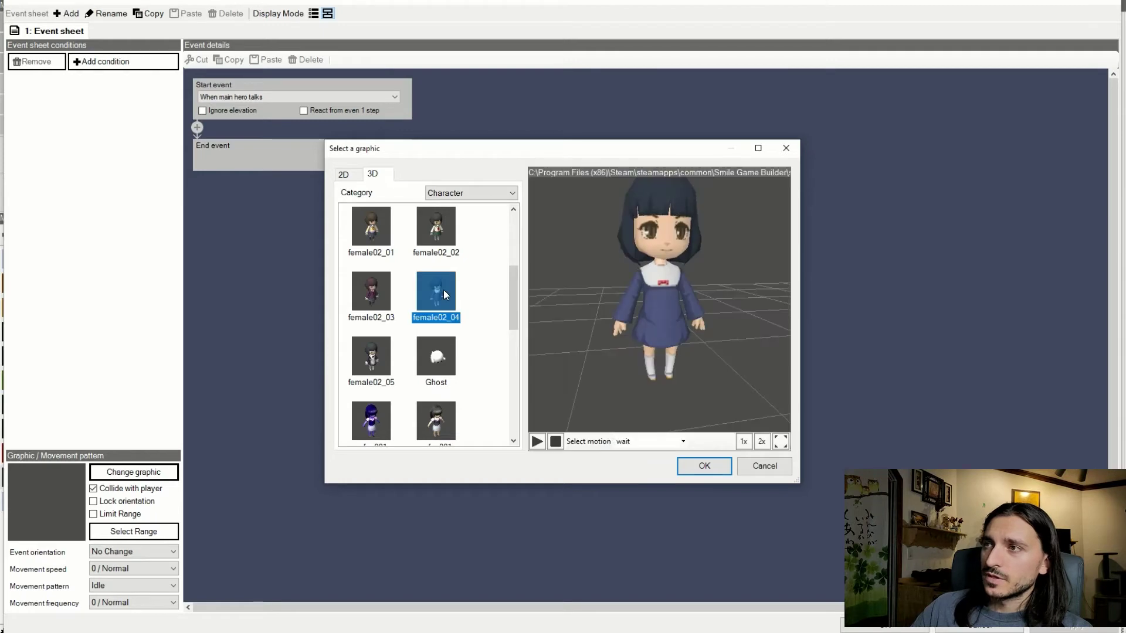
click(373, 290)
click(362, 355)
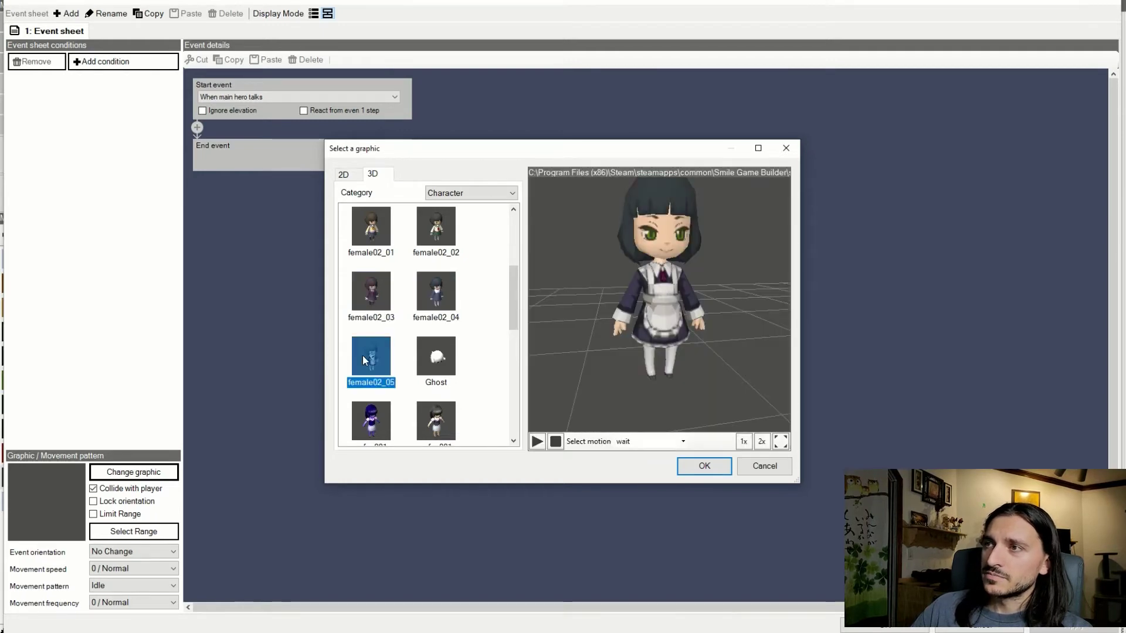
click(380, 247)
click(443, 232)
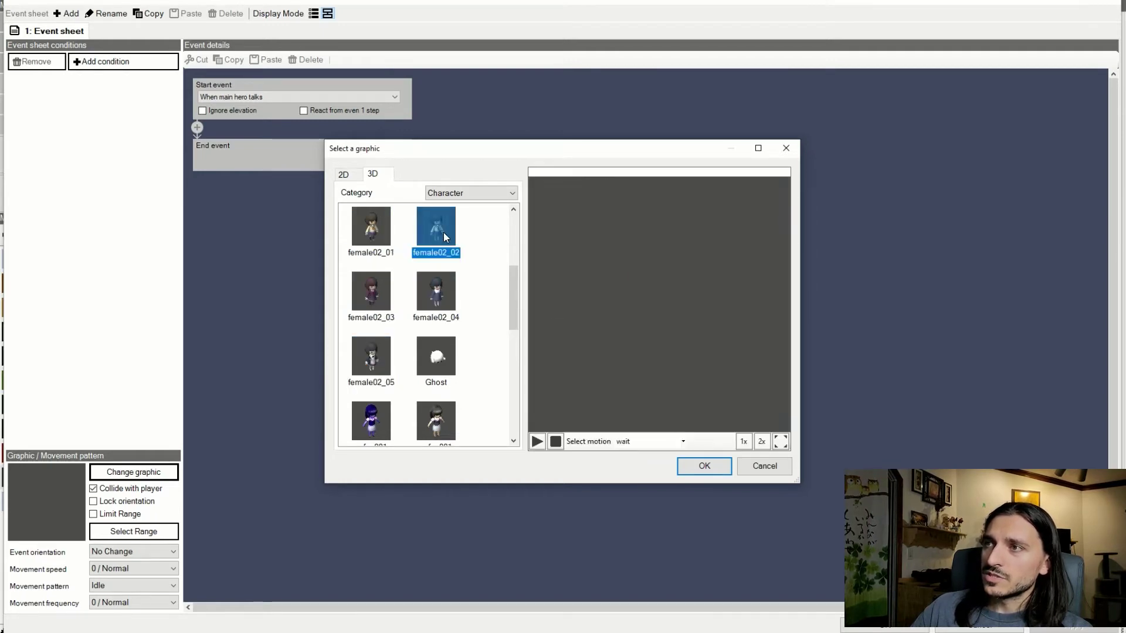
- Preview the female01 models, including female01_05, and compare them with female02_02, female02_03 and female02_05
scroll(431, 343, up, 3)
click(447, 225)
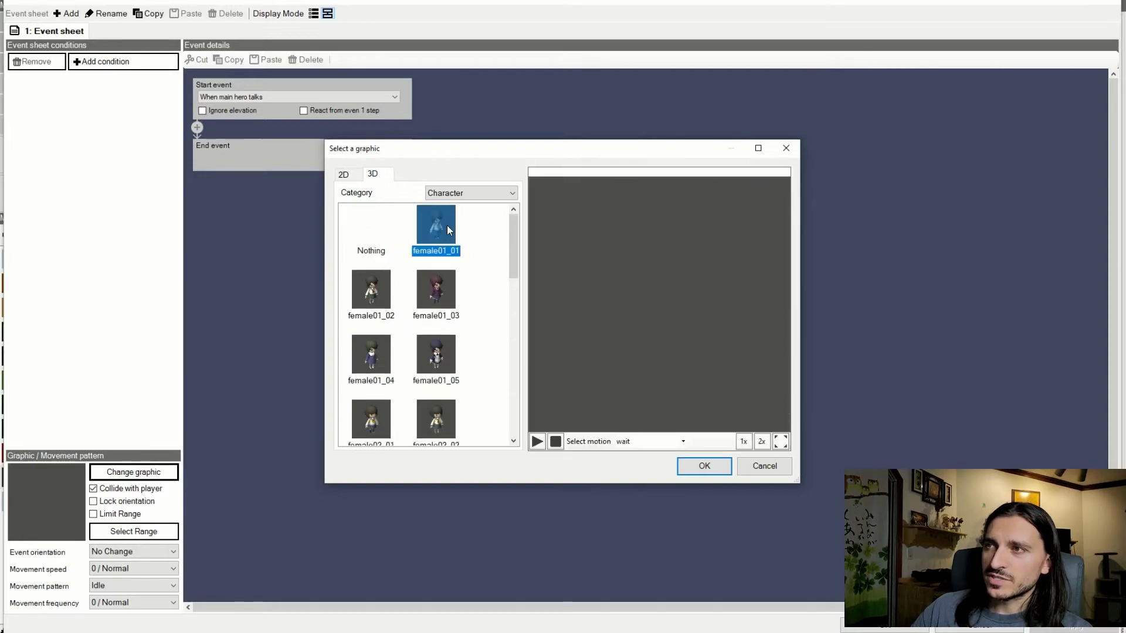
click(435, 371)
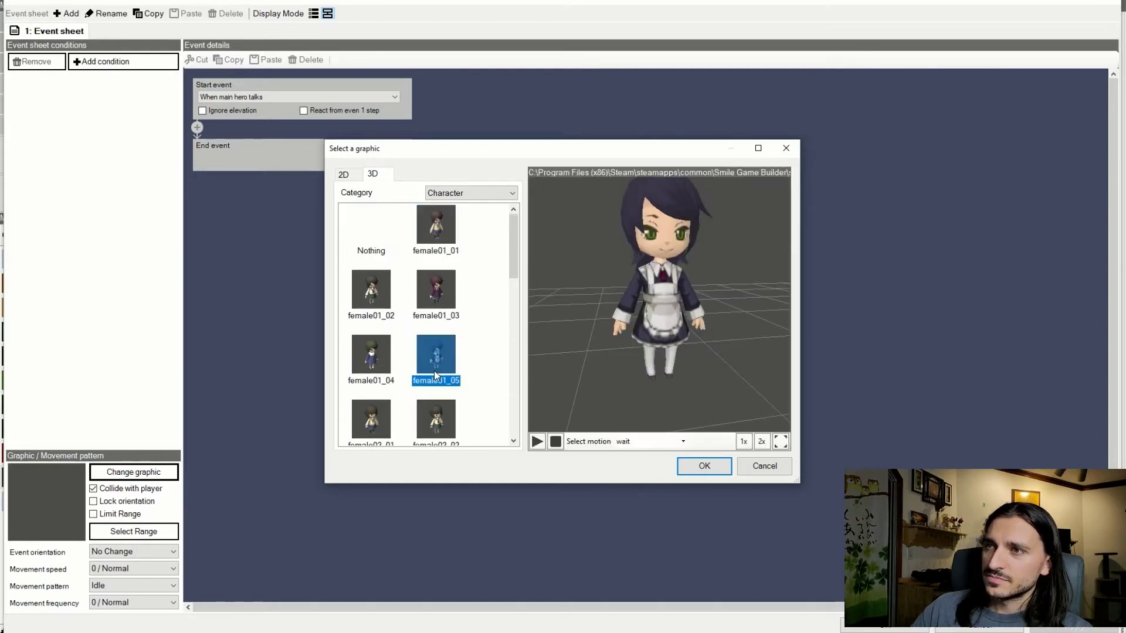
click(440, 320)
click(440, 352)
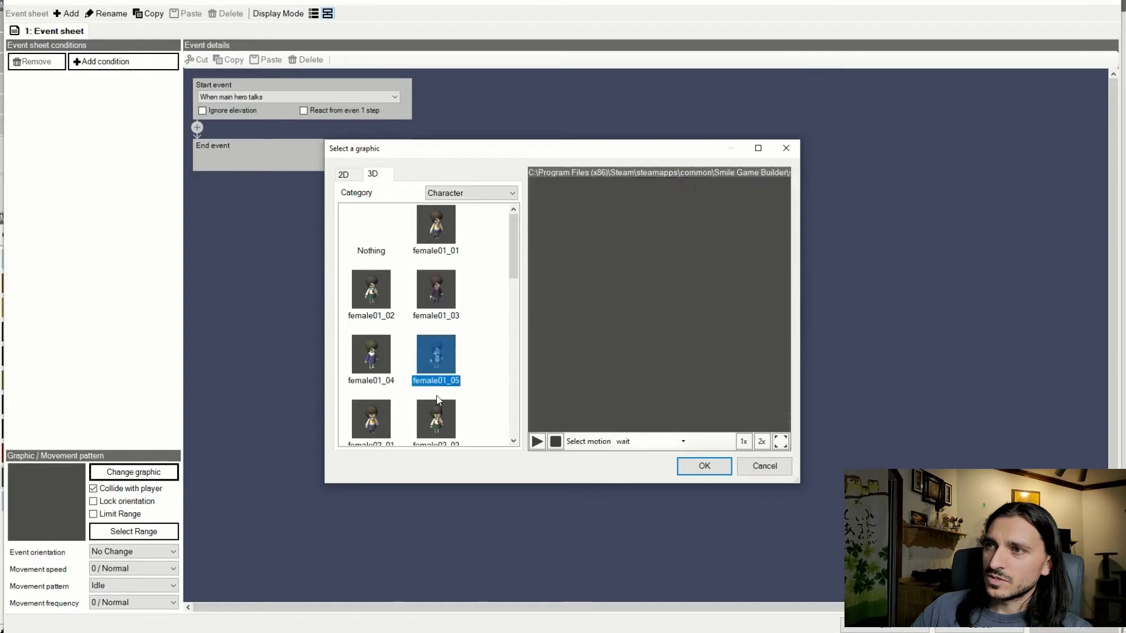
click(441, 419)
scroll(401, 397, down, 3)
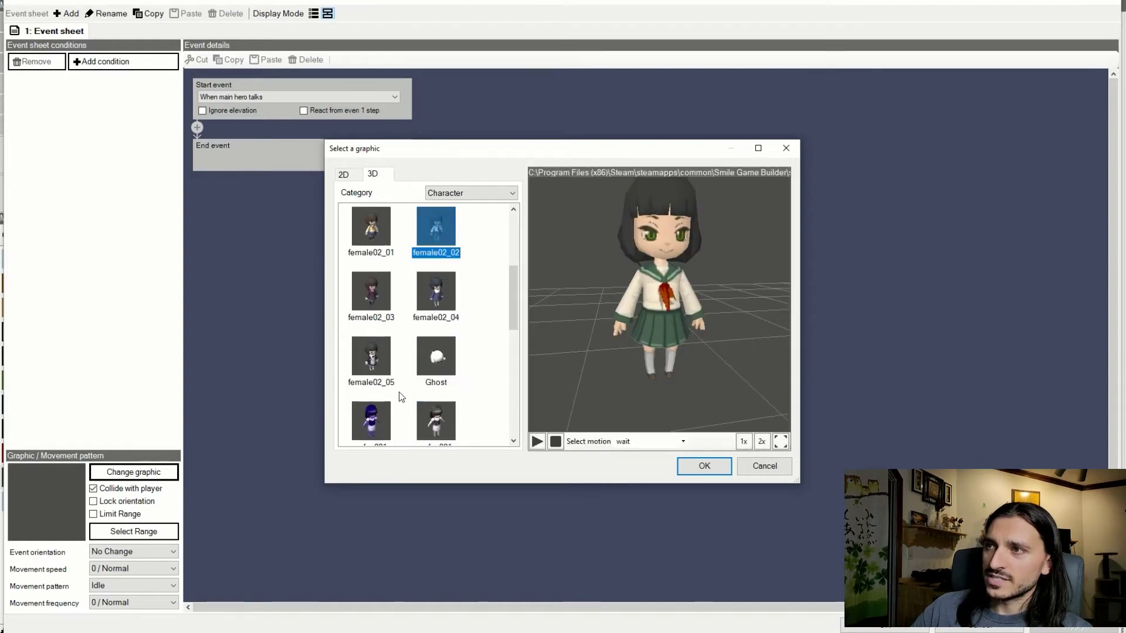
click(367, 294)
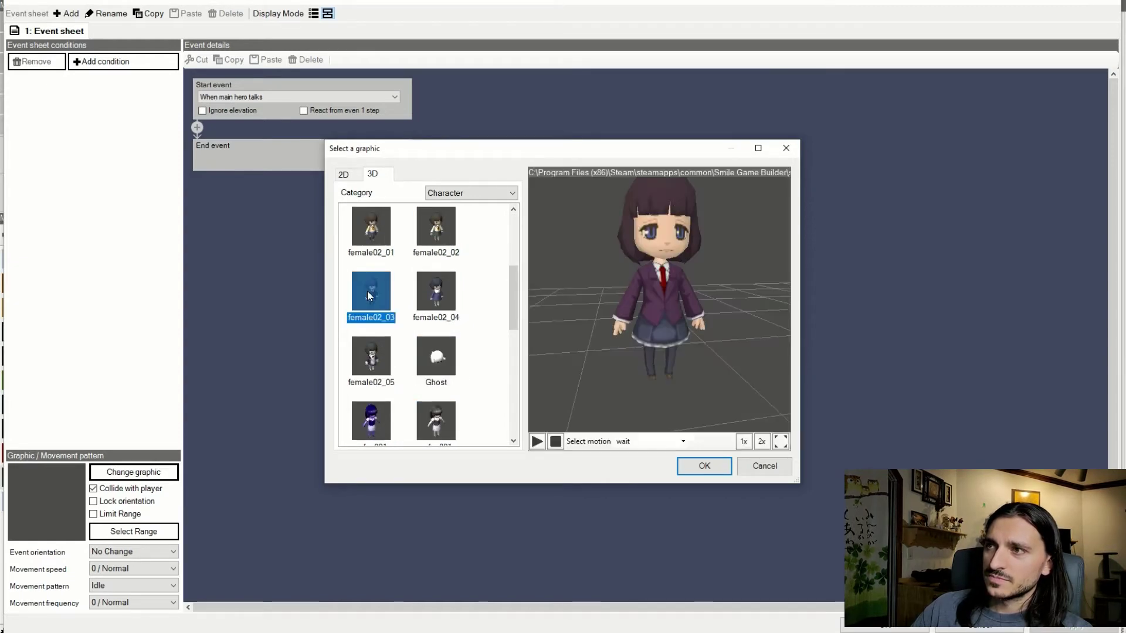
click(378, 362)
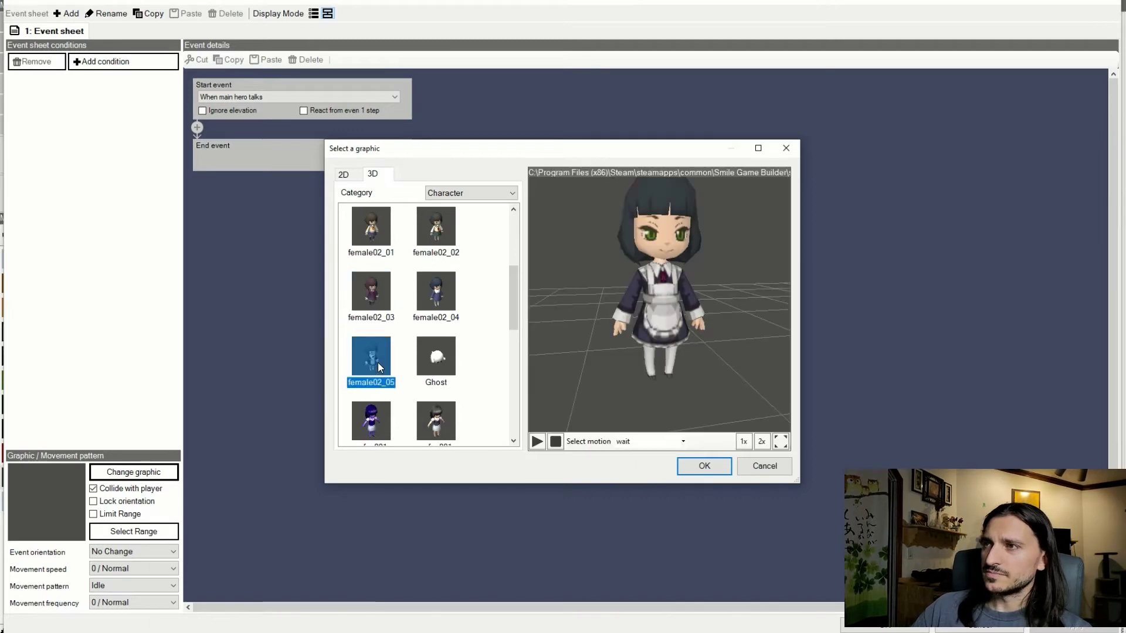
click(445, 231)
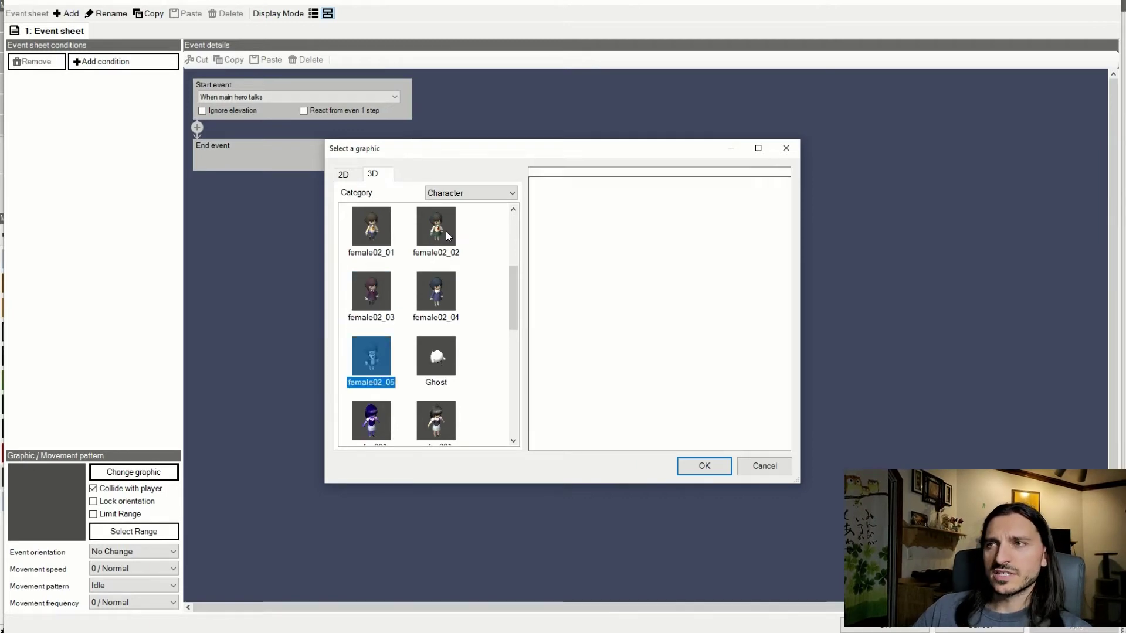
- Preview the female01 models once more from female01_01 through female01_05, ending on female02_02
scroll(429, 284, up, 3)
click(427, 235)
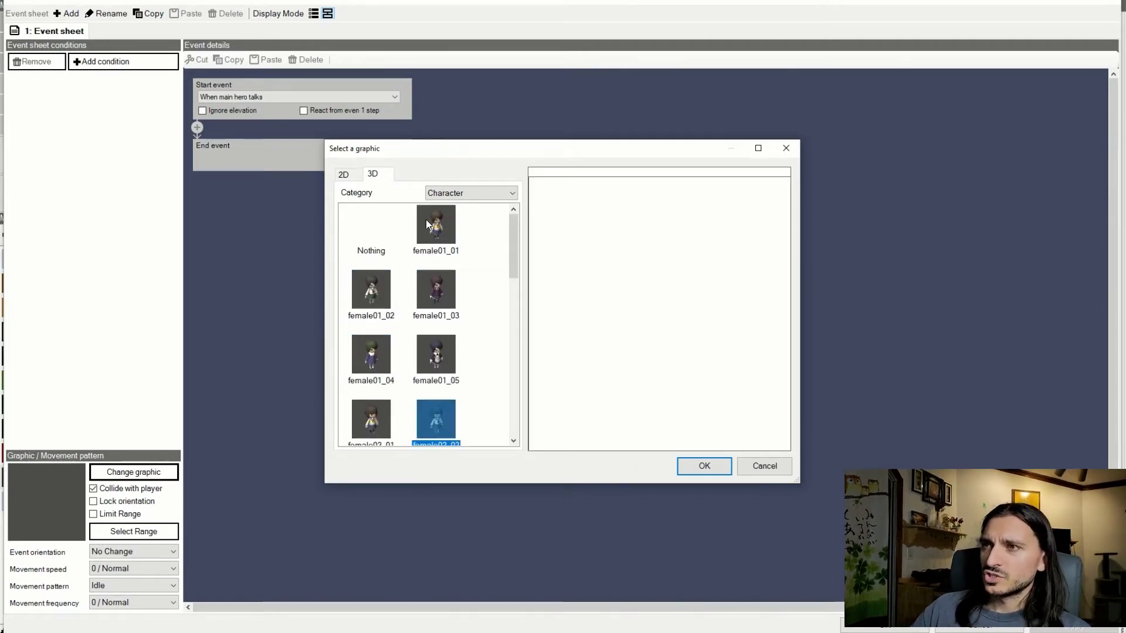
click(387, 283)
click(433, 289)
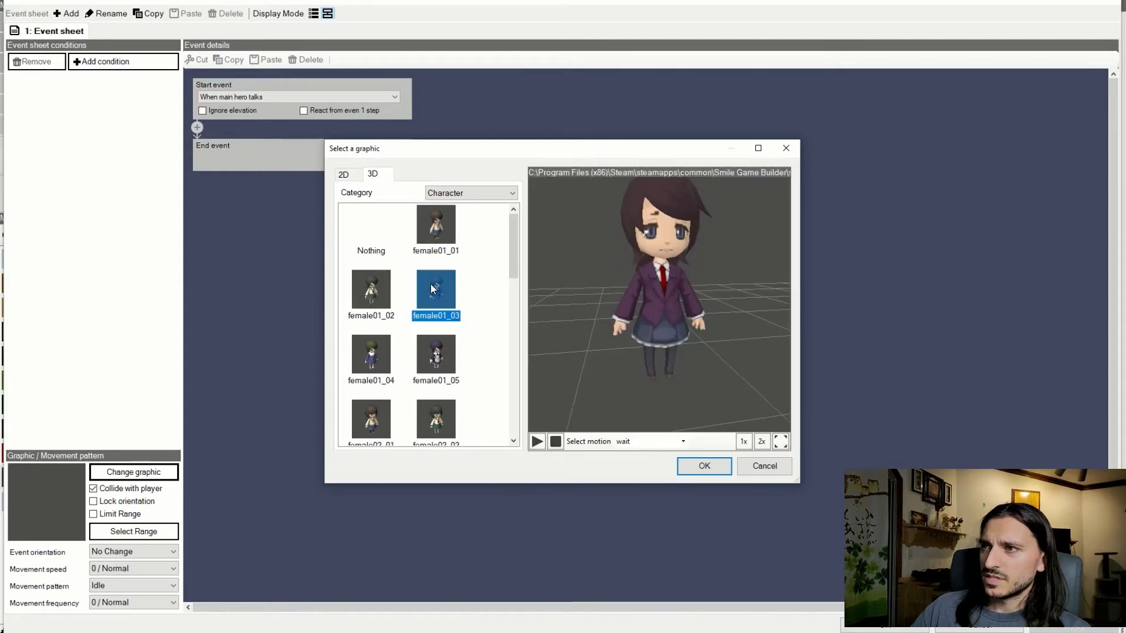
click(378, 347)
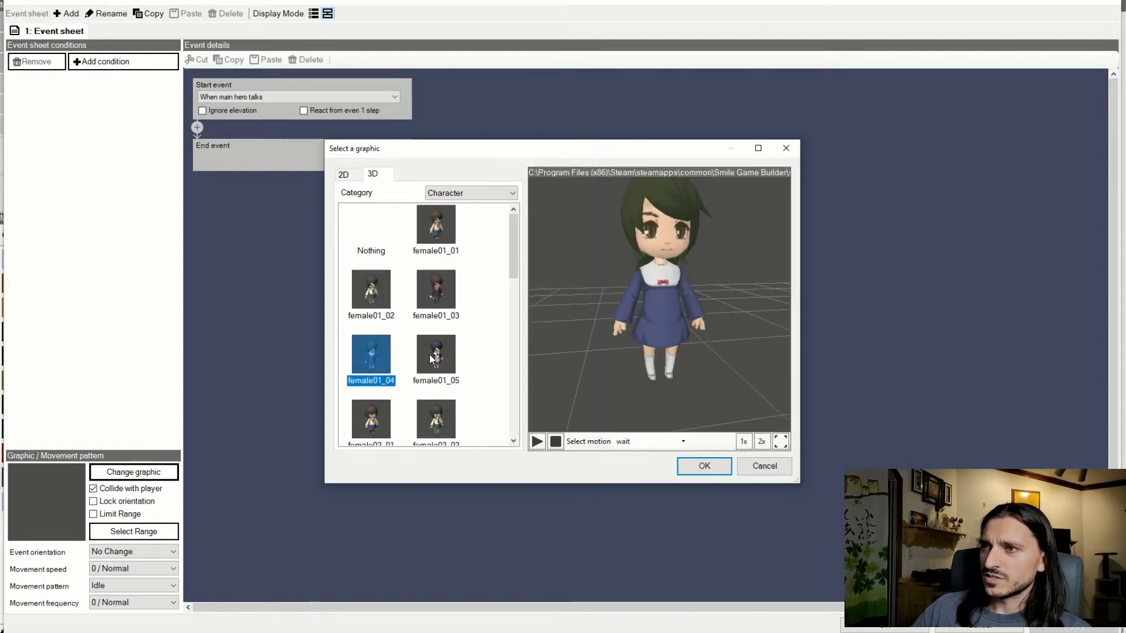
click(431, 354)
click(441, 416)
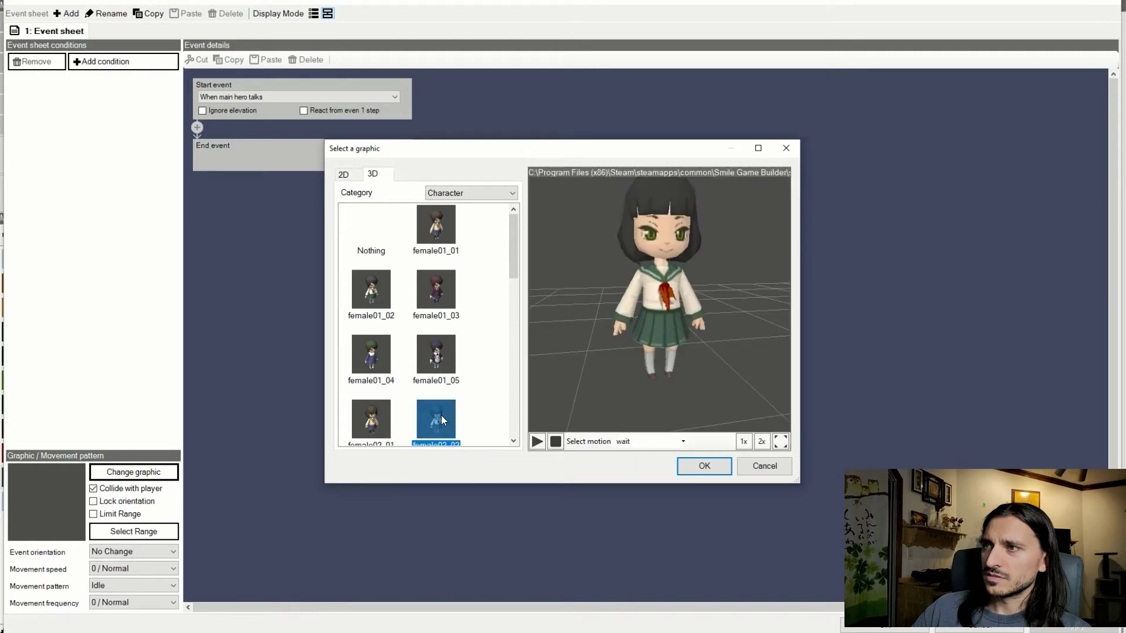
- Assign the black-haired gs_fe_001a 3D character with the white skirt as the event's graphic
scroll(441, 415, down, 3)
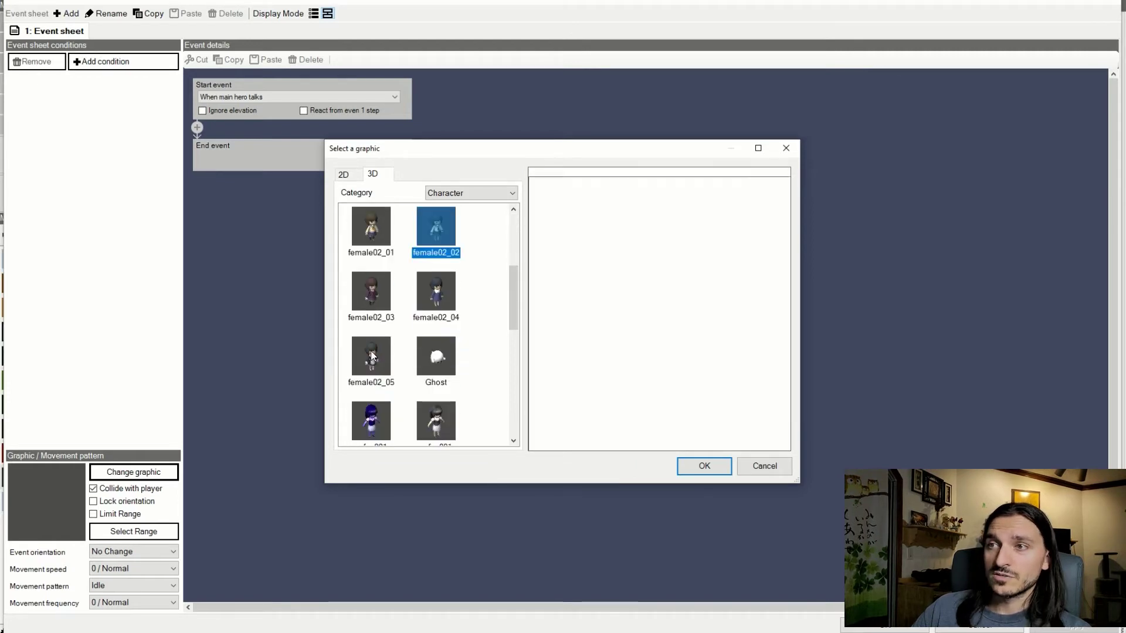
click(371, 353)
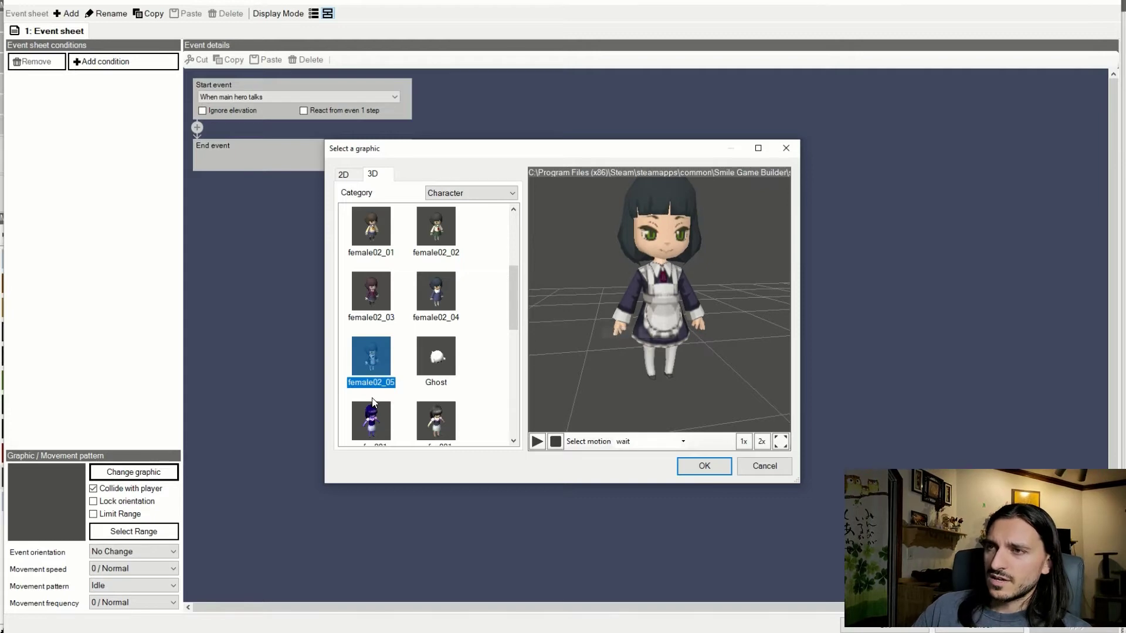
scroll(450, 386, down, 2)
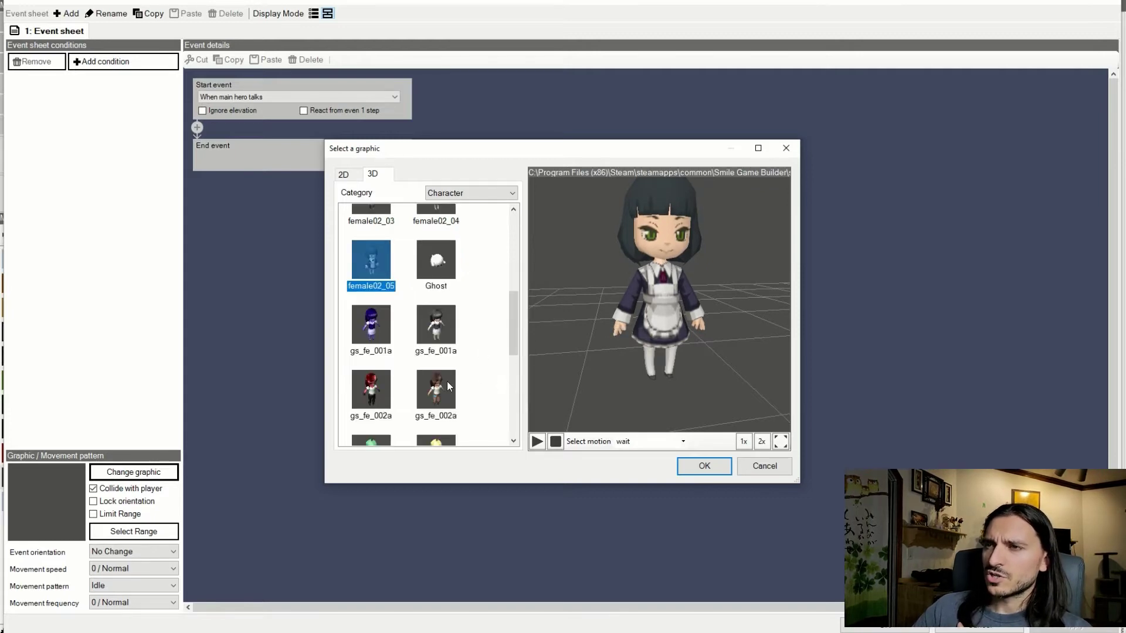
click(433, 329)
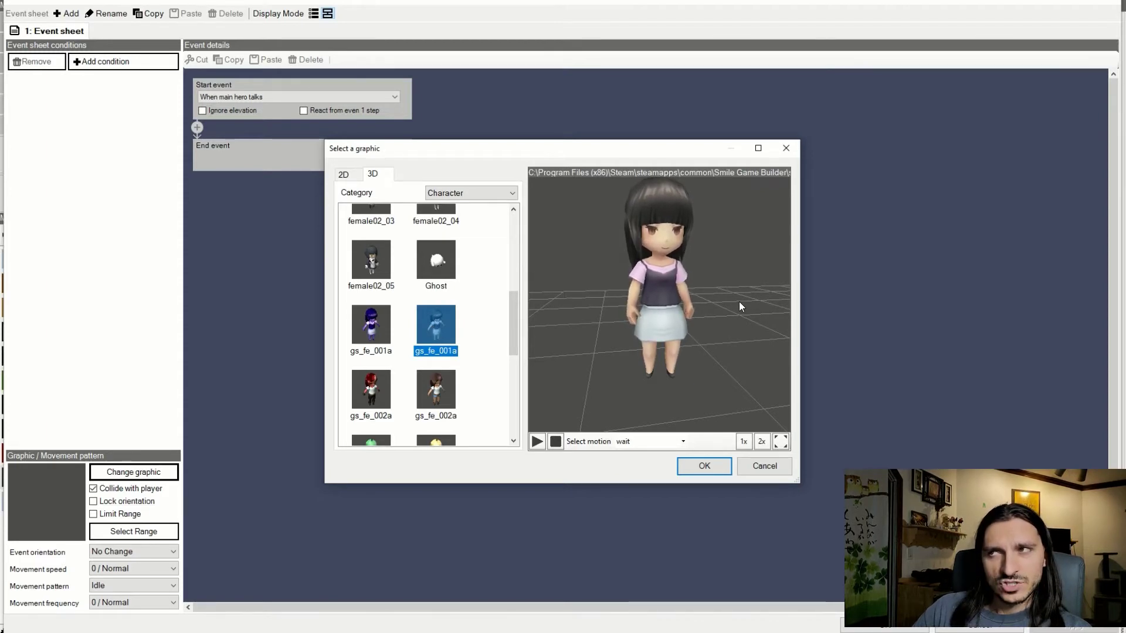
click(704, 467)
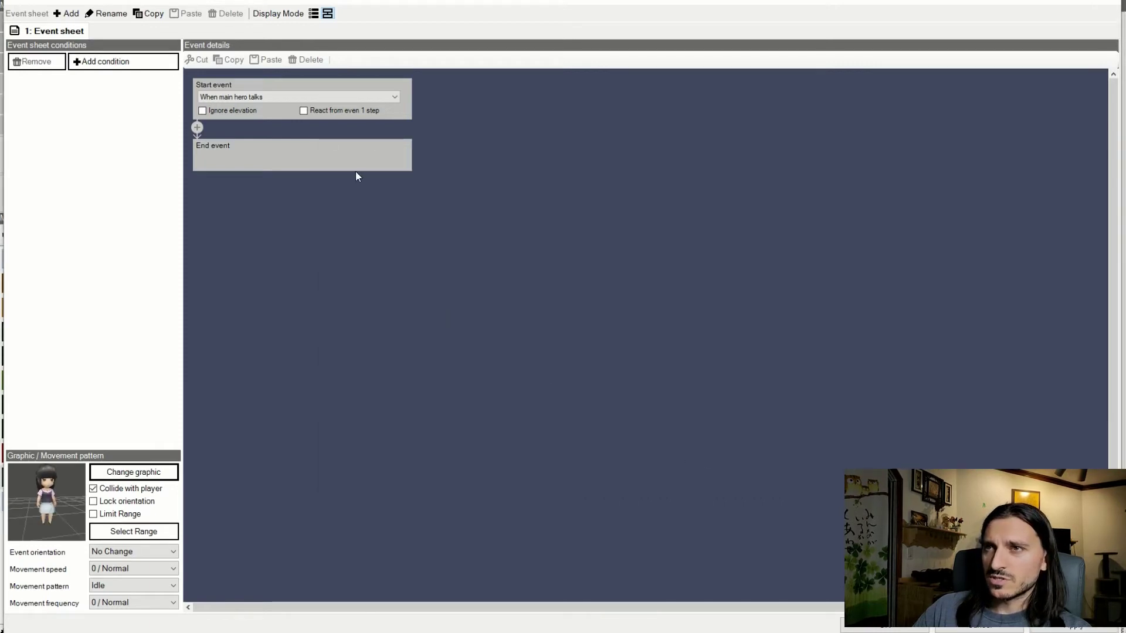
- Review the available start triggers for the event without changing the current one
click(286, 96)
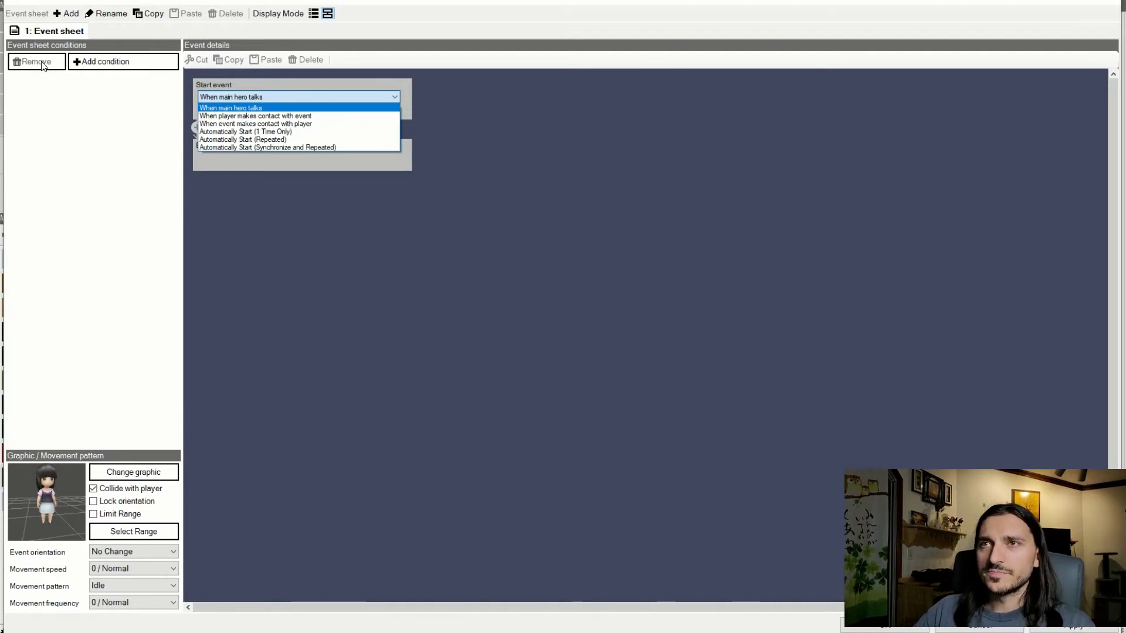
click(125, 102)
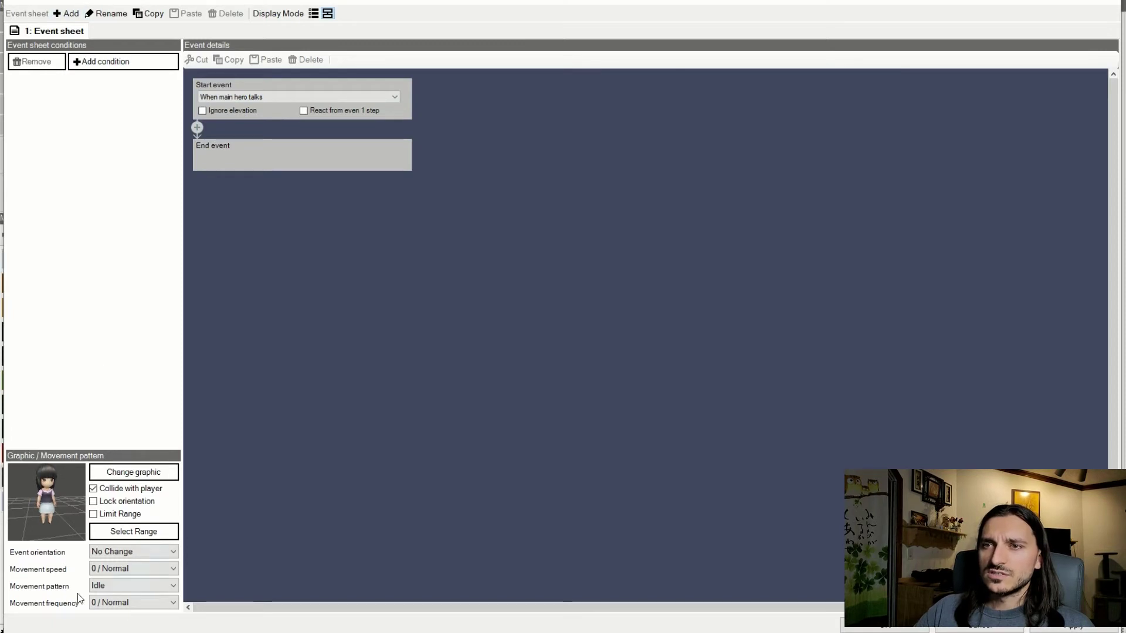
- Try a Local Switch condition set to On for the event sheet and remove it again
mouse_move(131, 556)
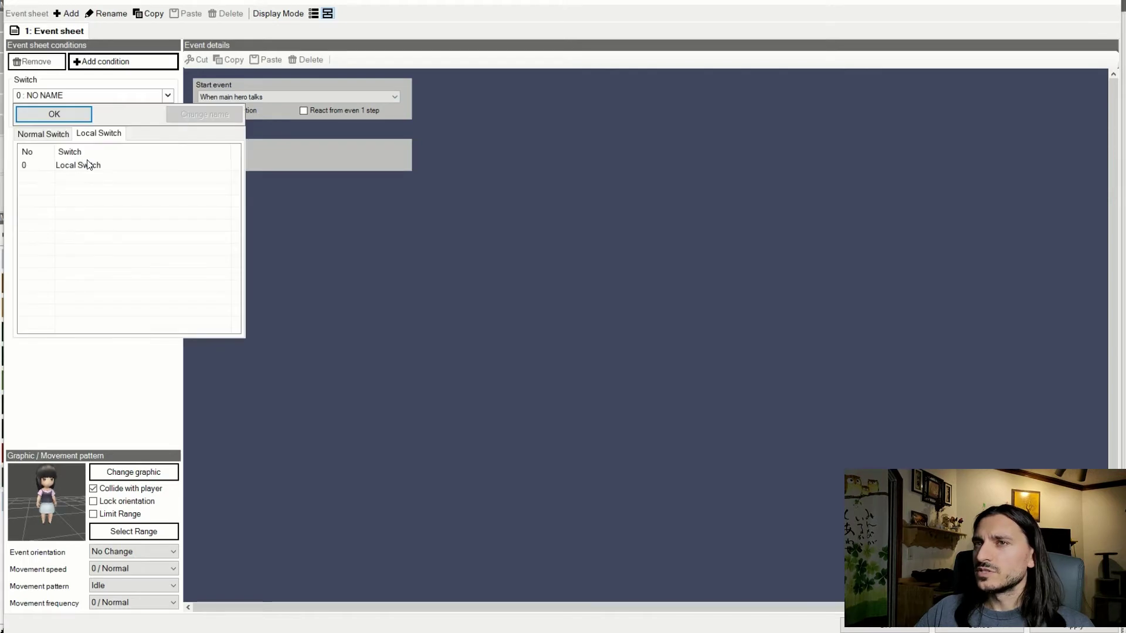
click(92, 165)
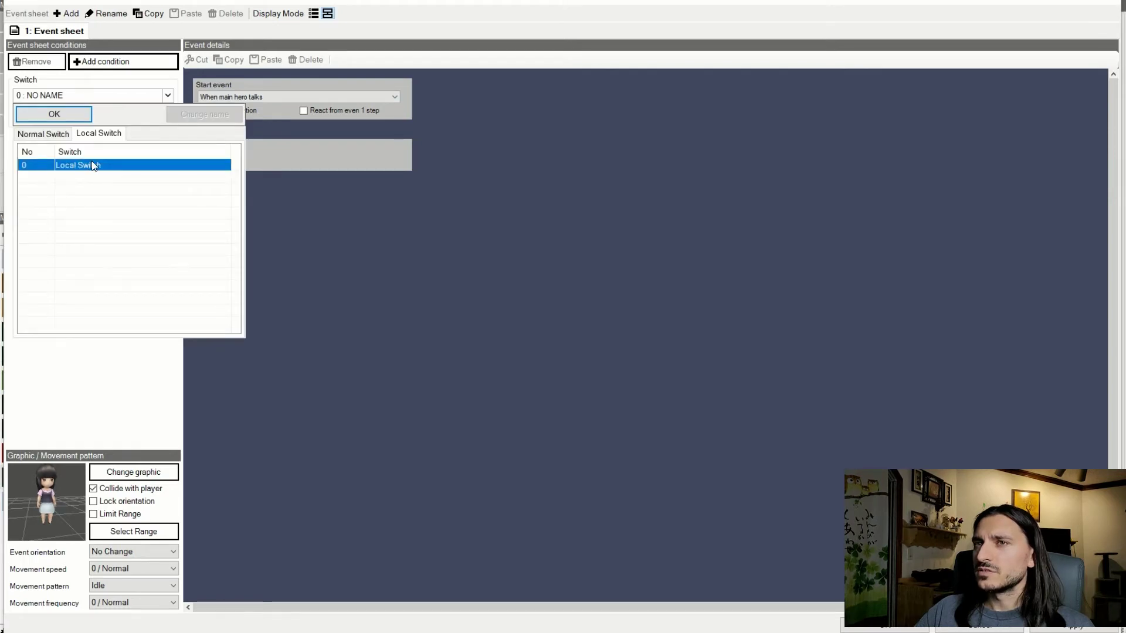
click(87, 115)
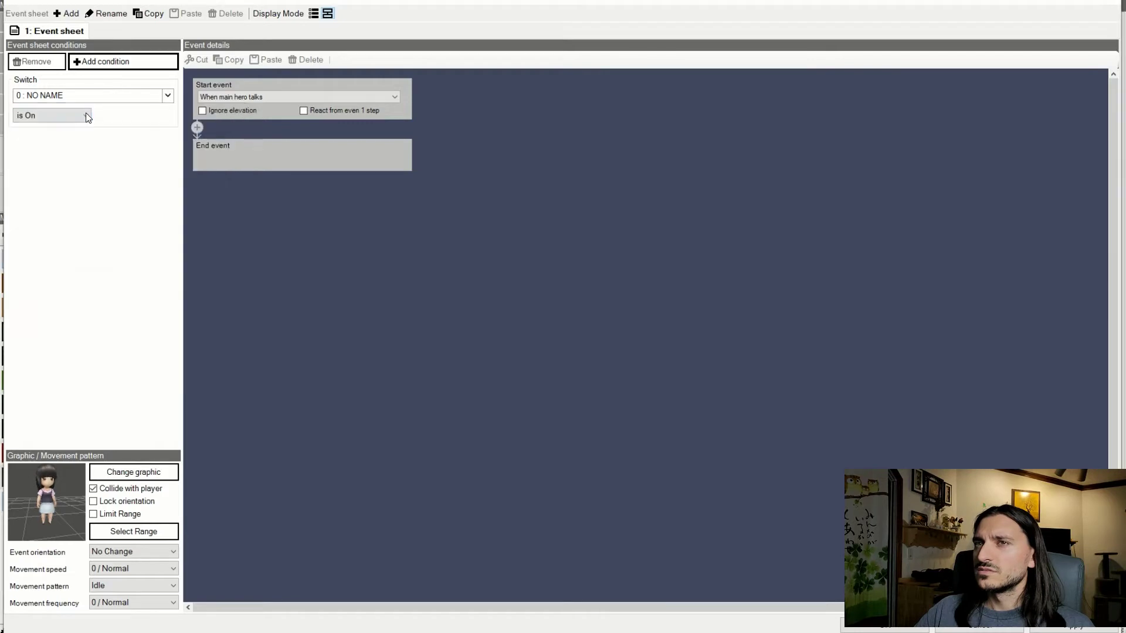
click(59, 95)
click(46, 70)
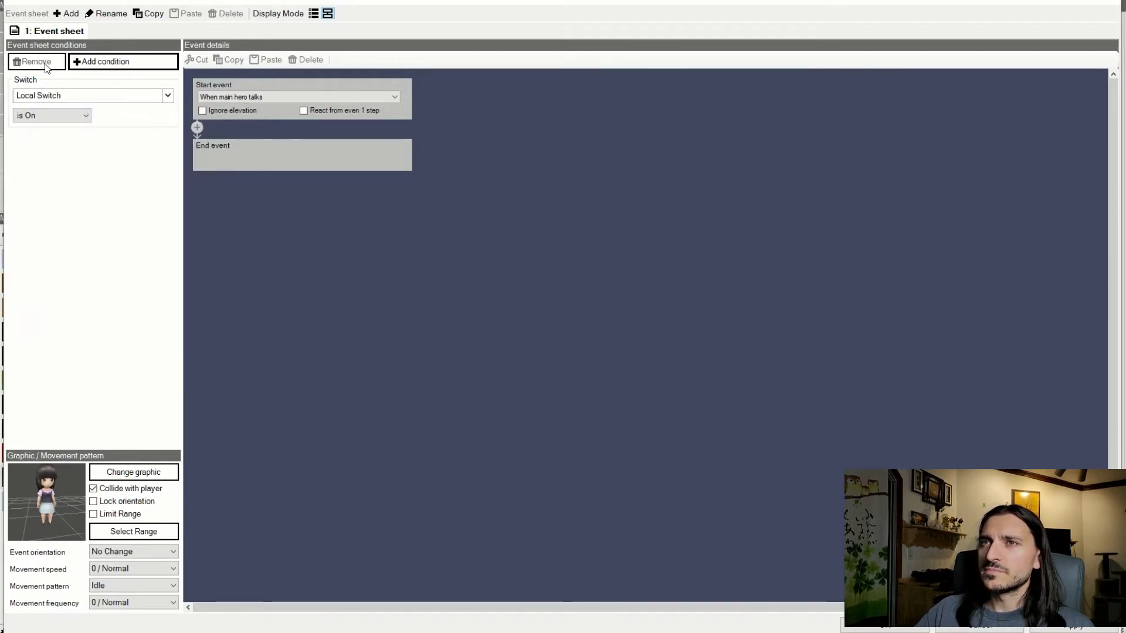
click(110, 114)
key(Delete)
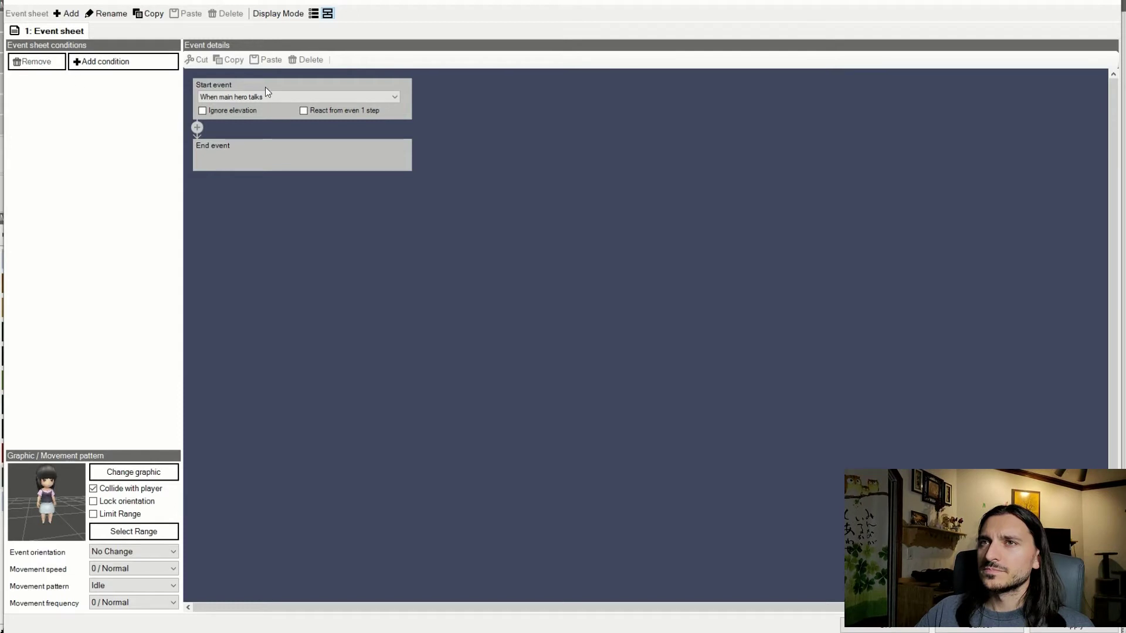
- Examine the start trigger descriptions and the available message, screen, player, event and variable commands for the event
mouse_move(261, 97)
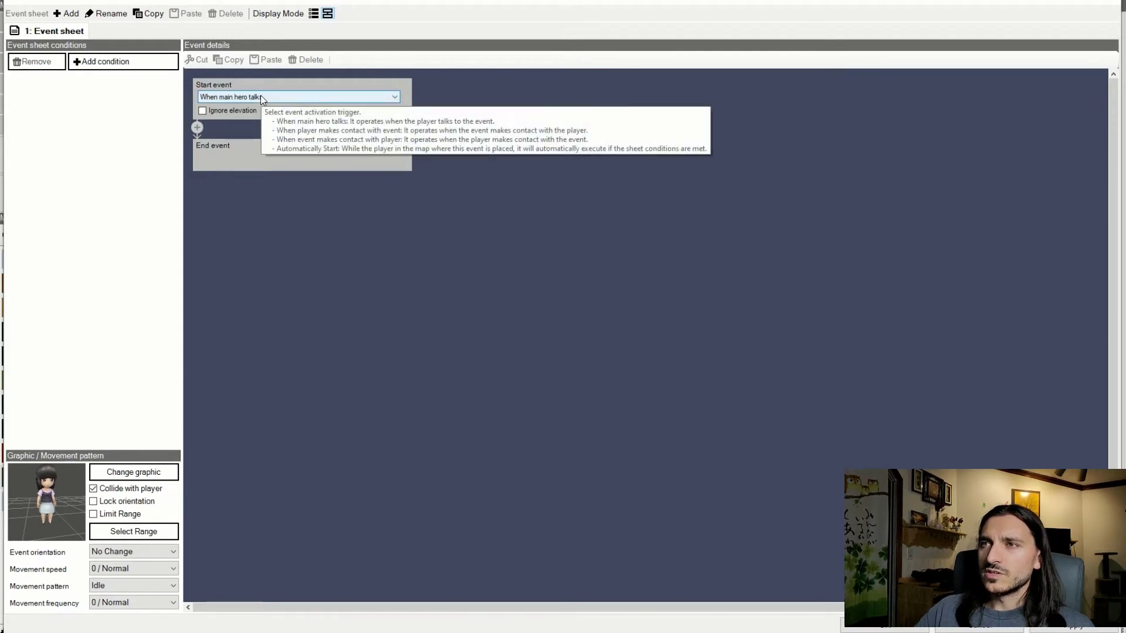
click(198, 126)
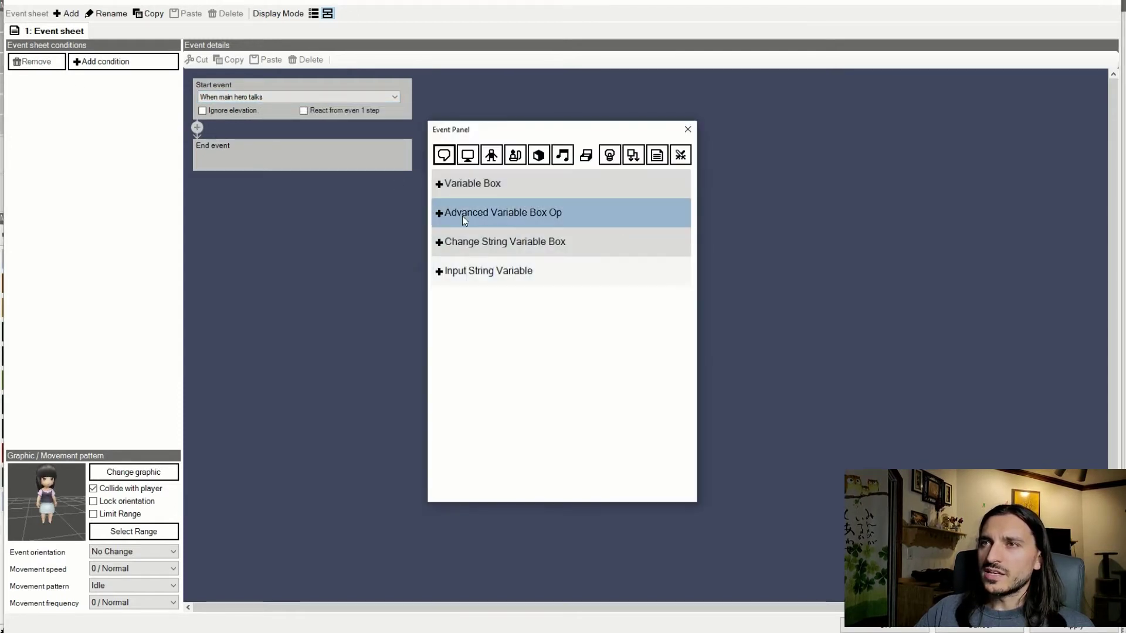
click(469, 157)
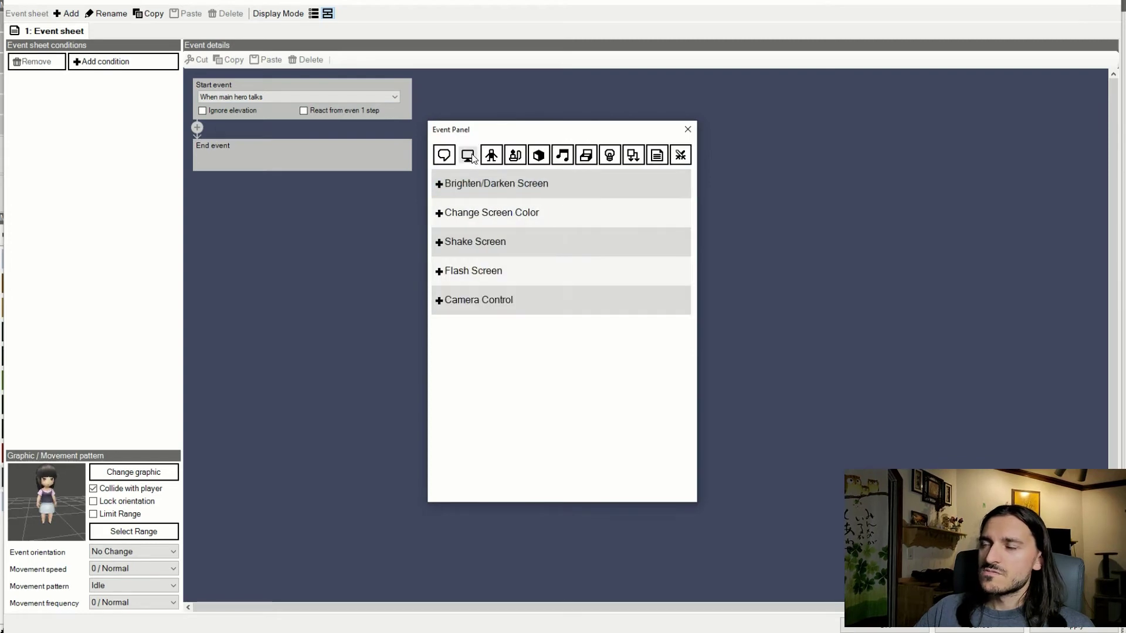
click(445, 156)
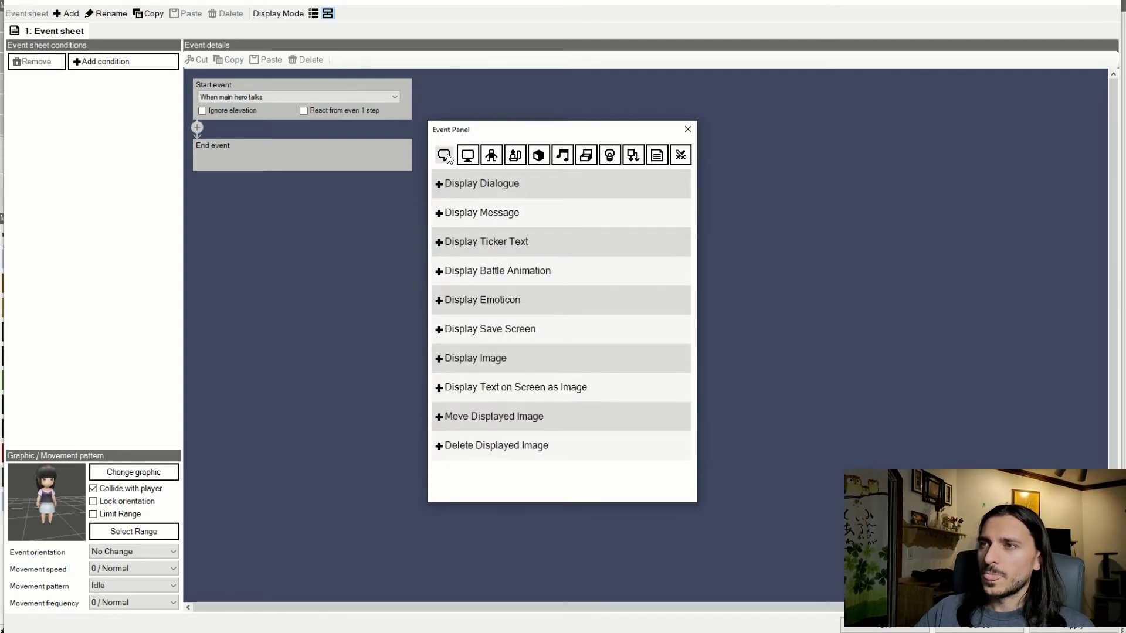
click(601, 159)
click(492, 156)
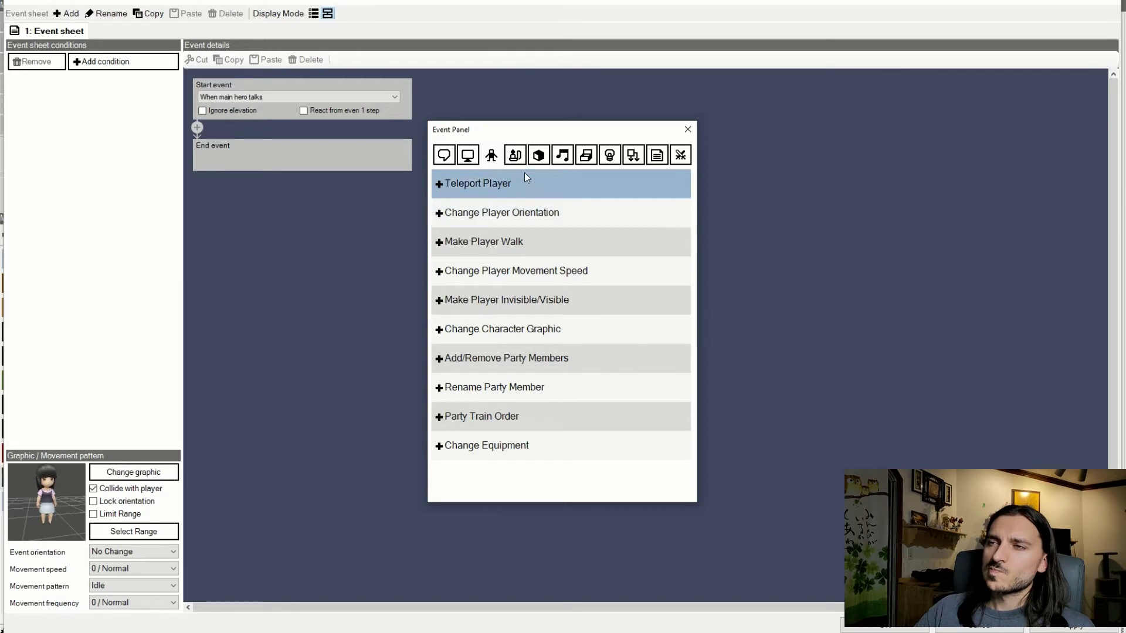
click(539, 155)
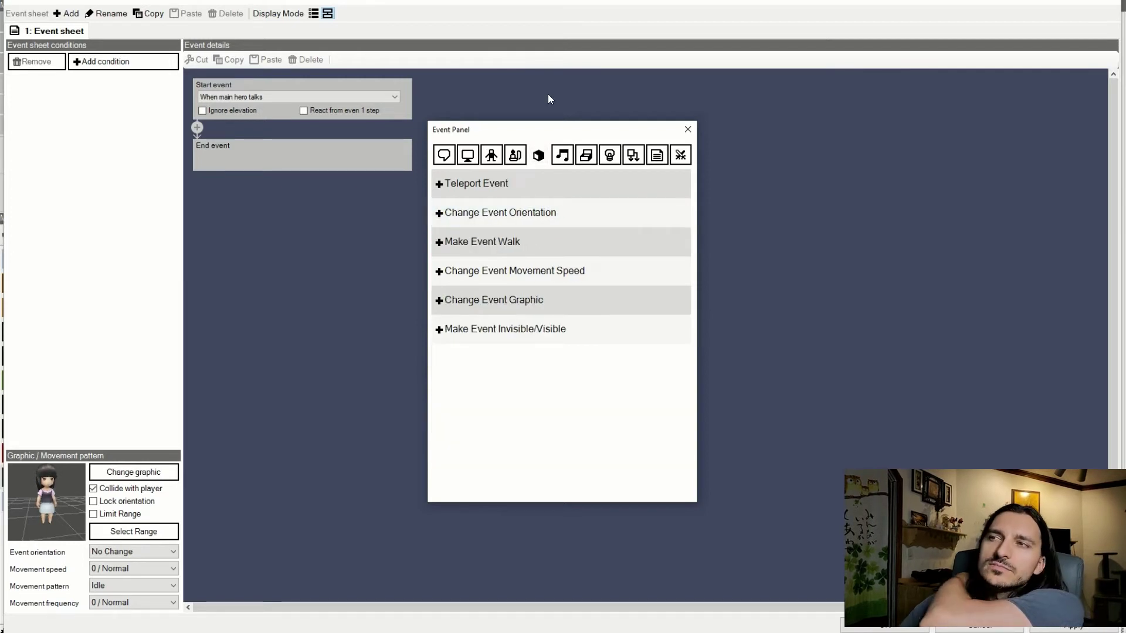
click(467, 155)
click(444, 156)
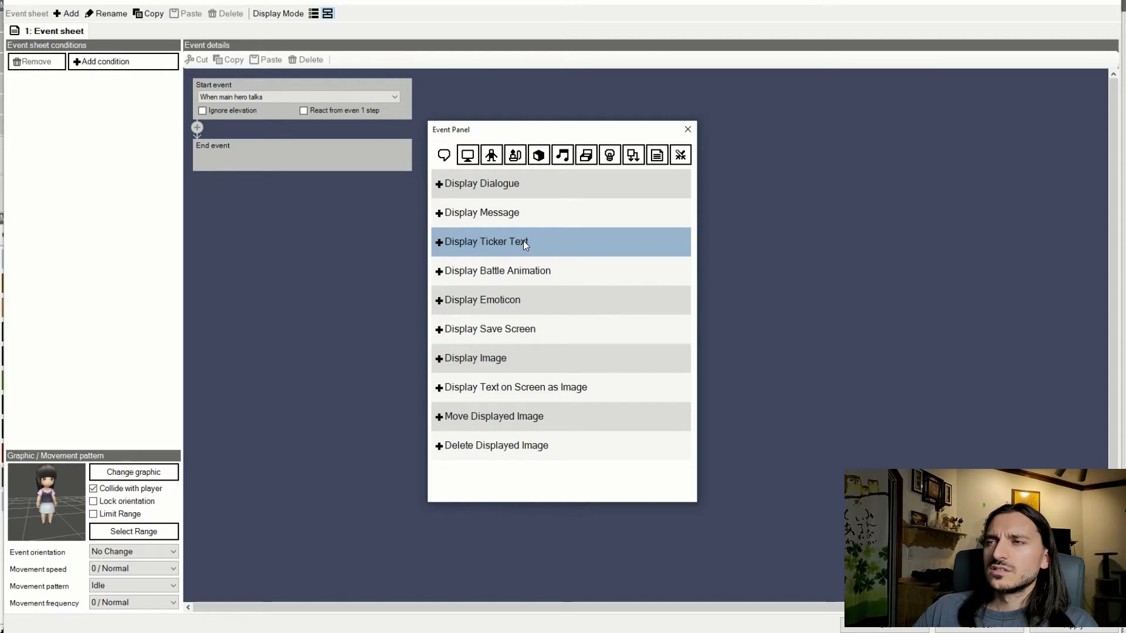
- Add a Display Dialogue command to the event with the text "...It's the ship's computer AI." in quotation marks
click(522, 187)
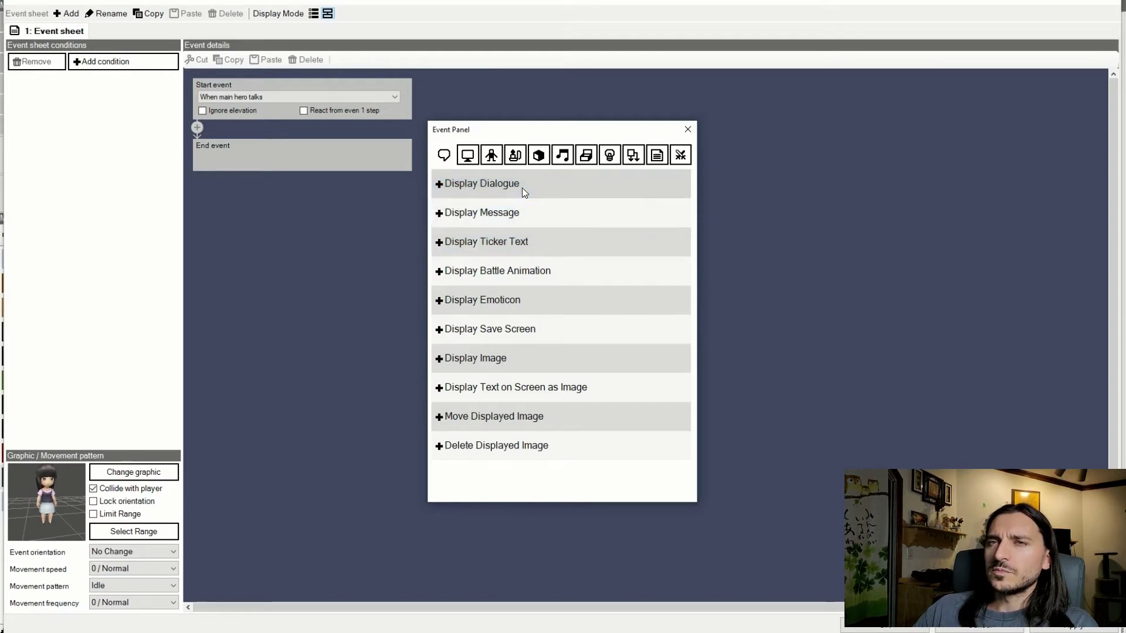
click(284, 184)
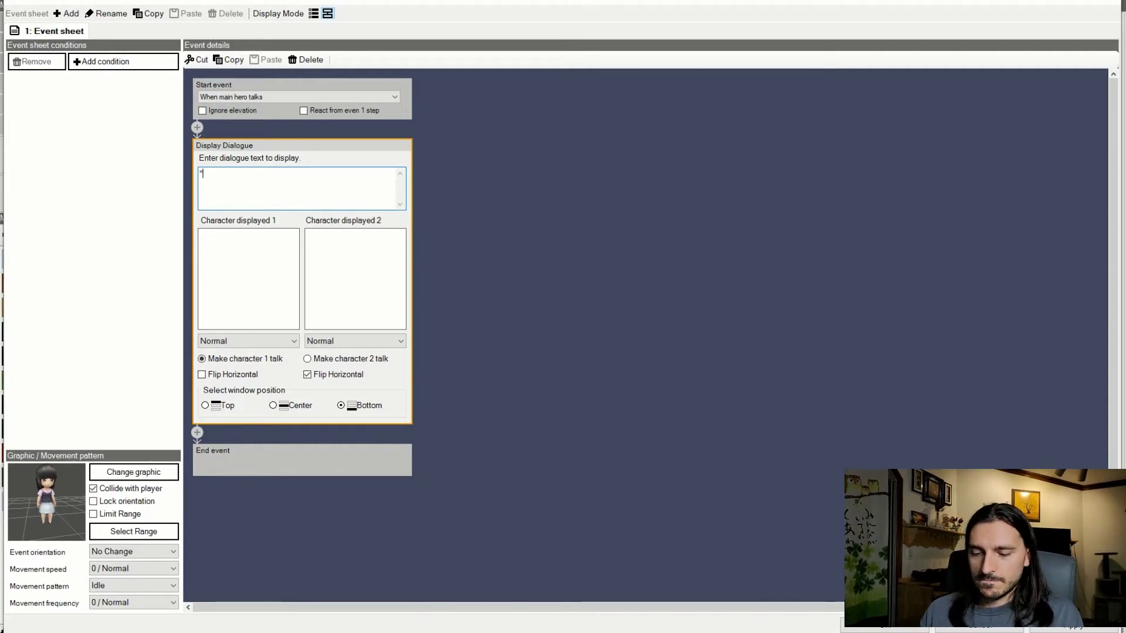
text(")
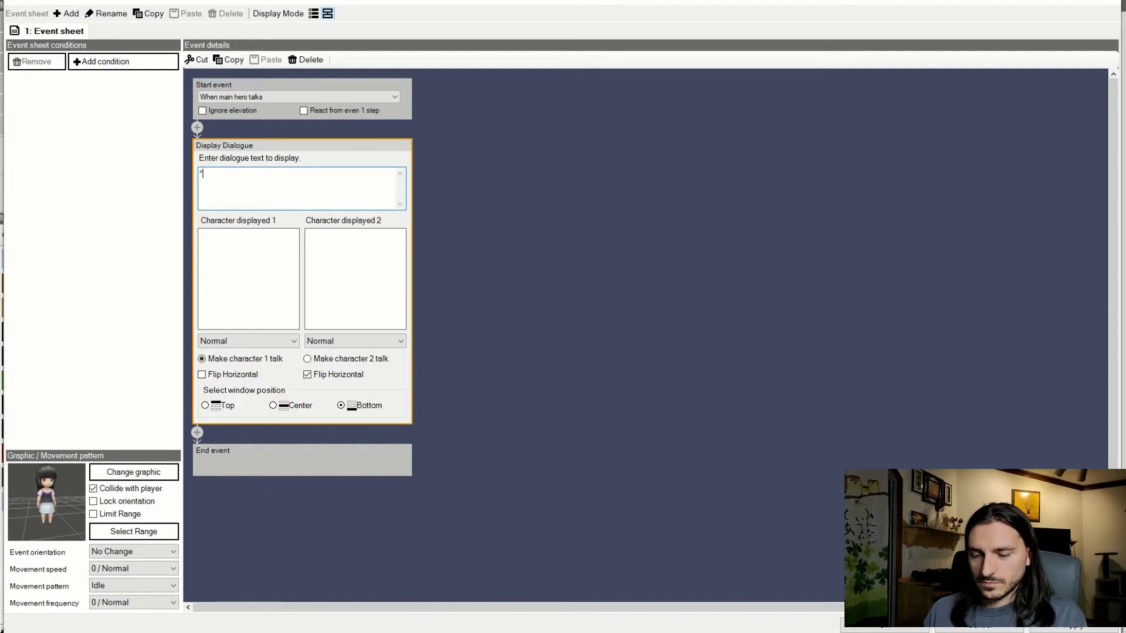
text(I)
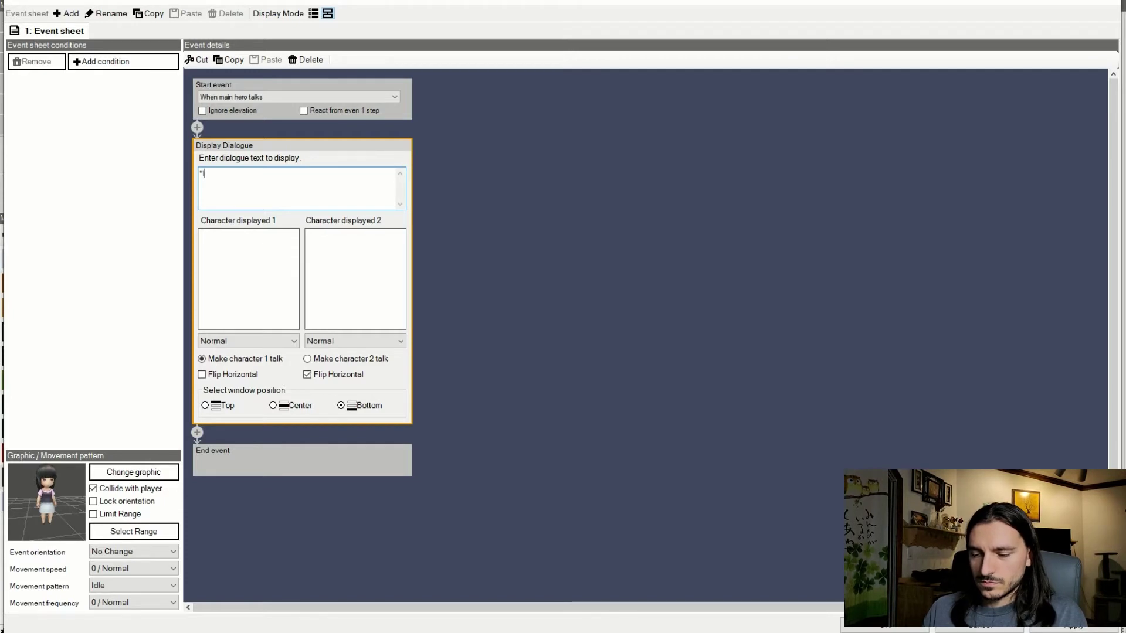
text(...)
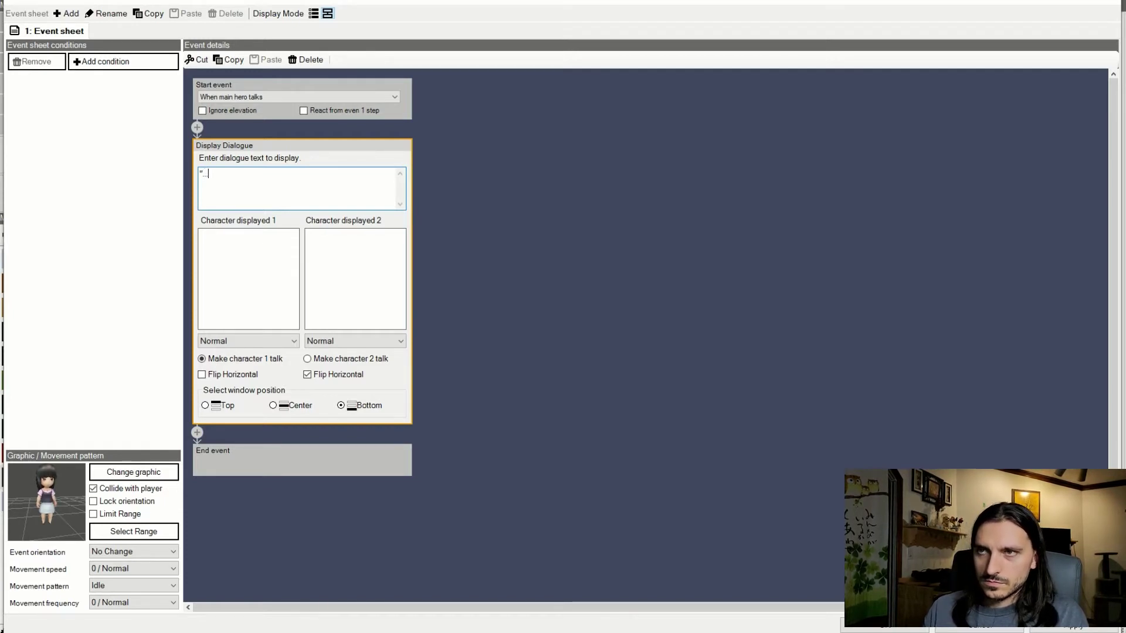
text(i)
key(BackSpace)
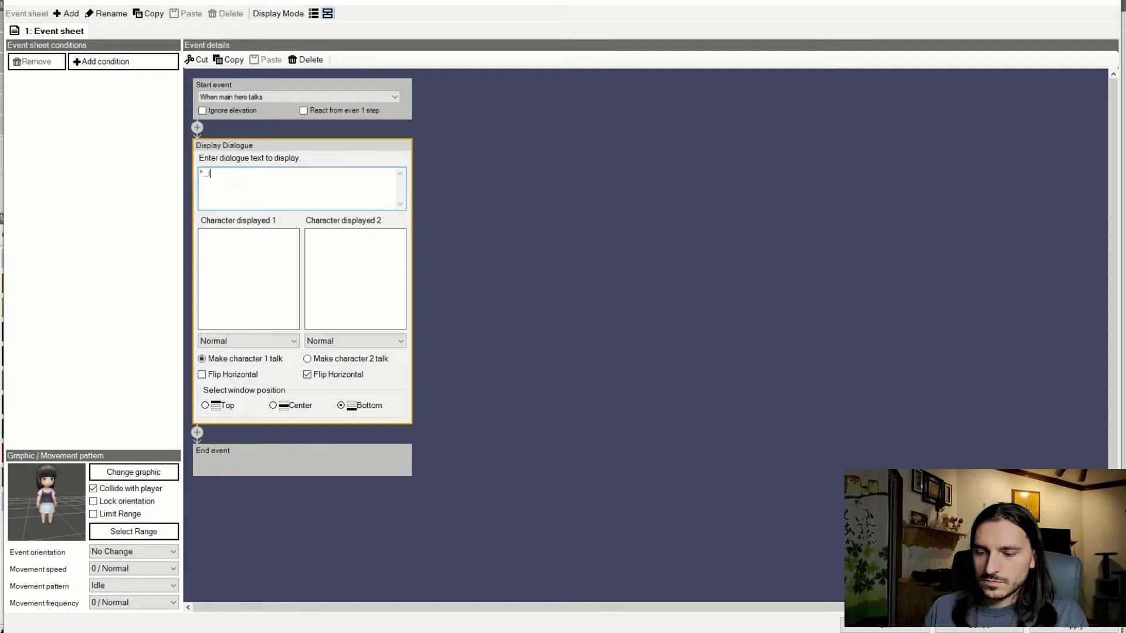
text(It's the ship)
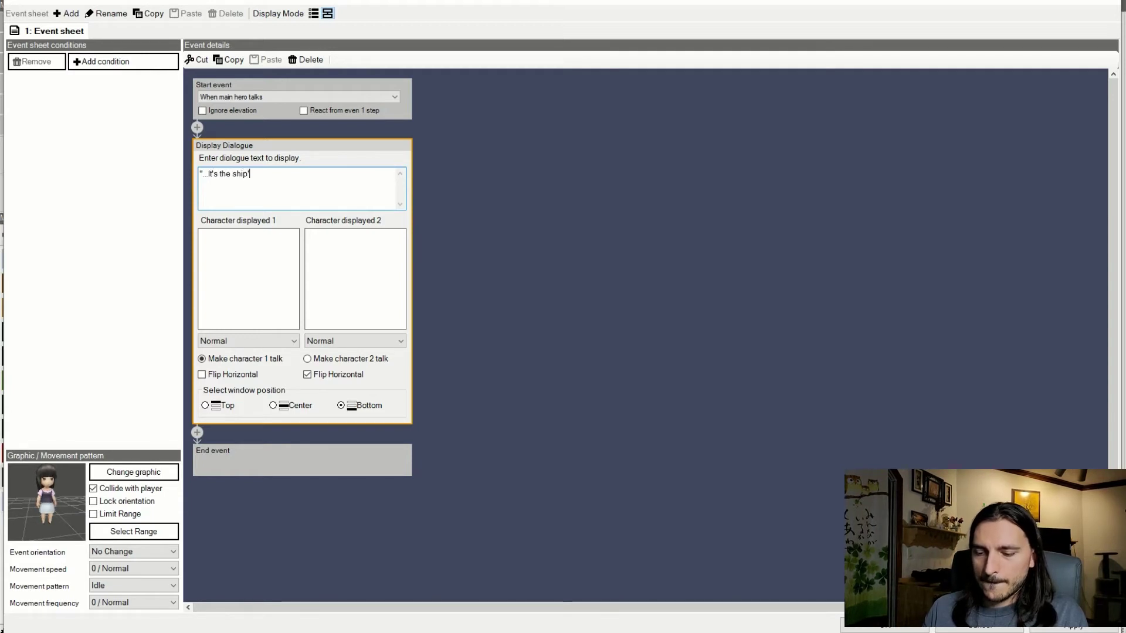
text('s computer A)
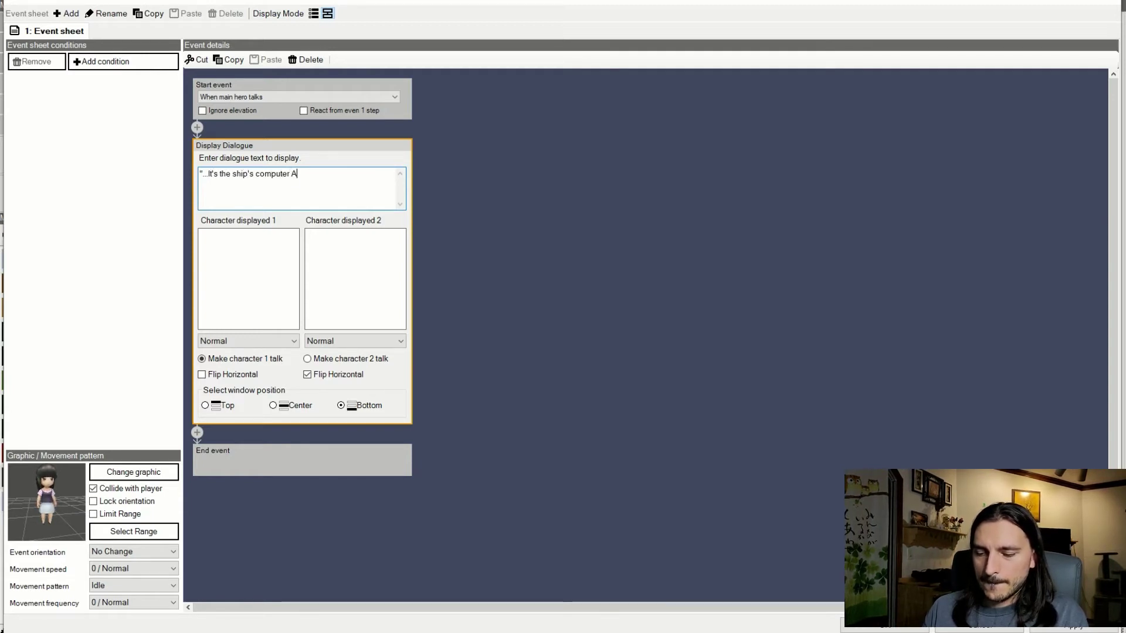
text(I.)
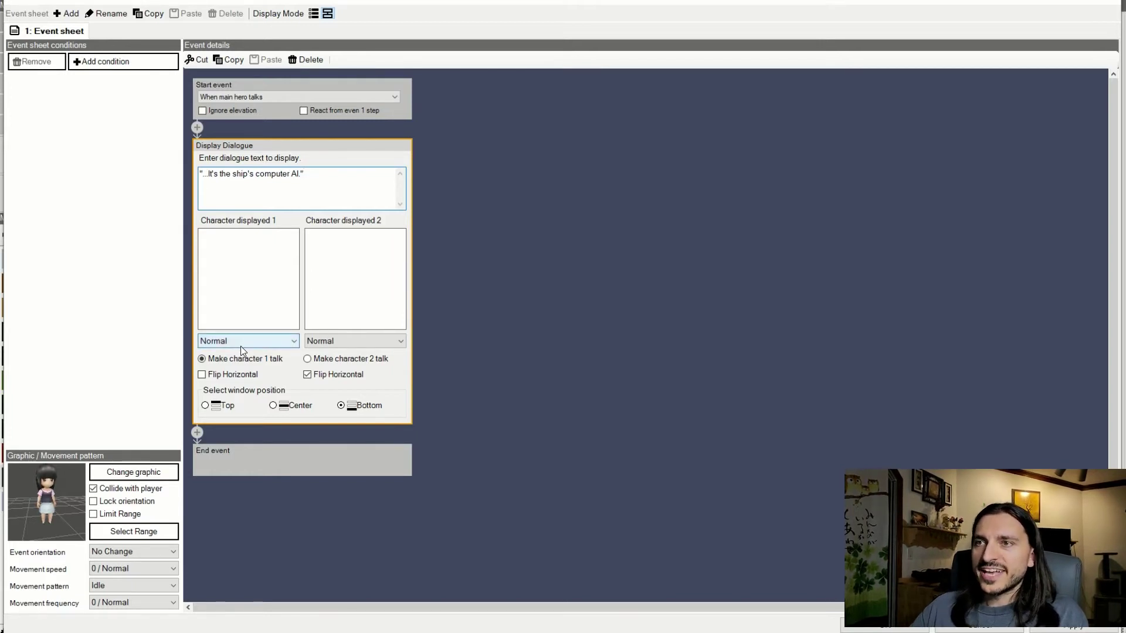
click(259, 279)
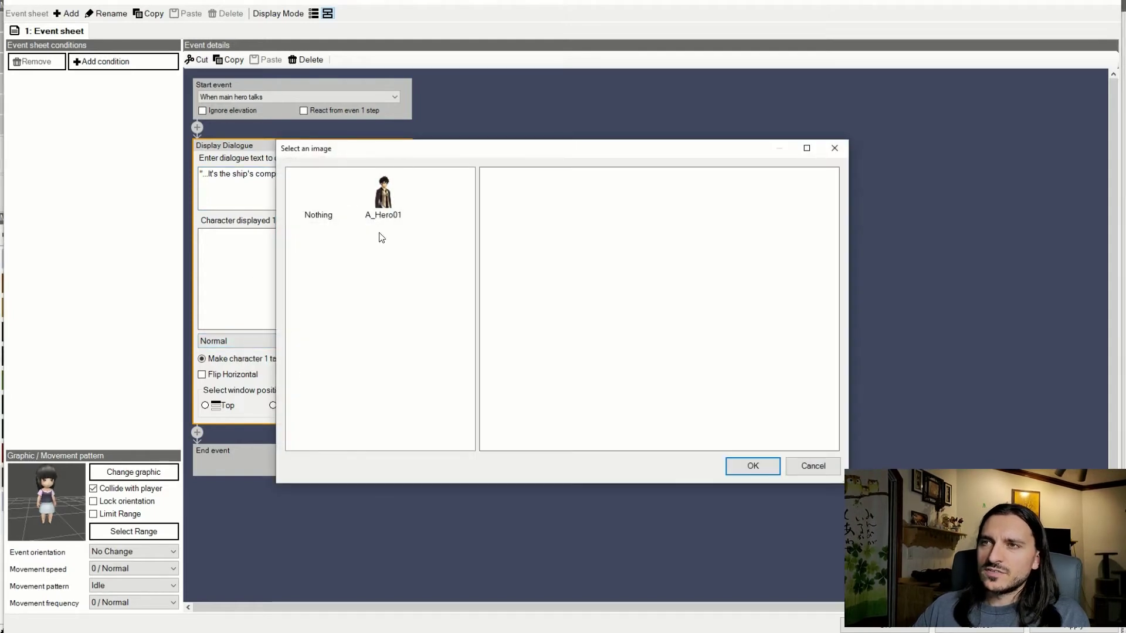
click(812, 466)
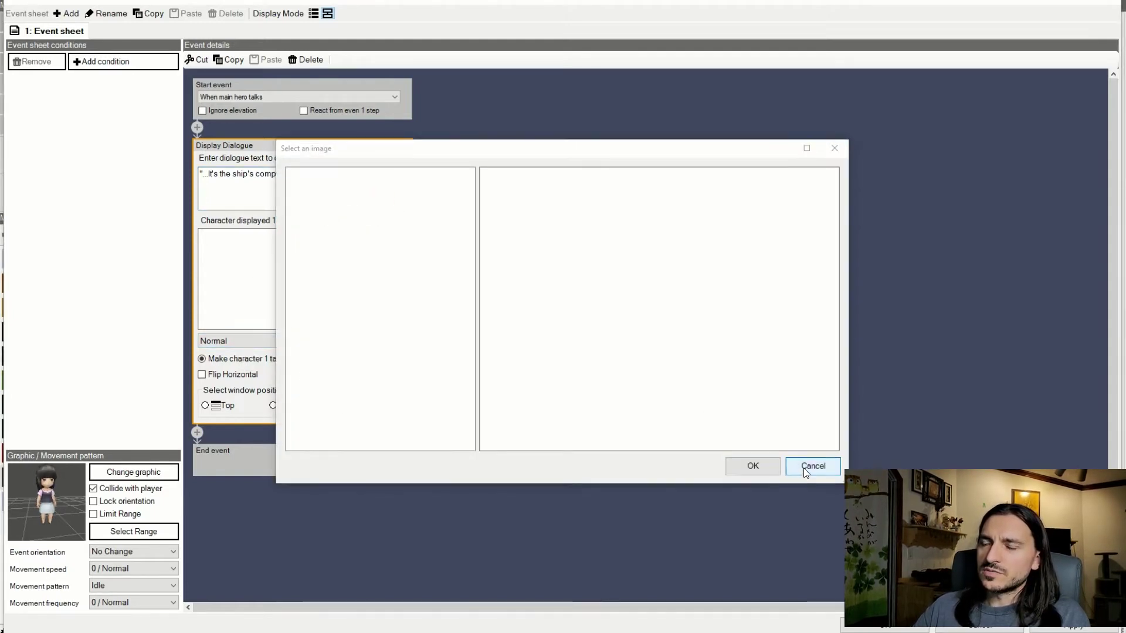
- Insert a Camera Control command between the event start and the dialogue
click(193, 130)
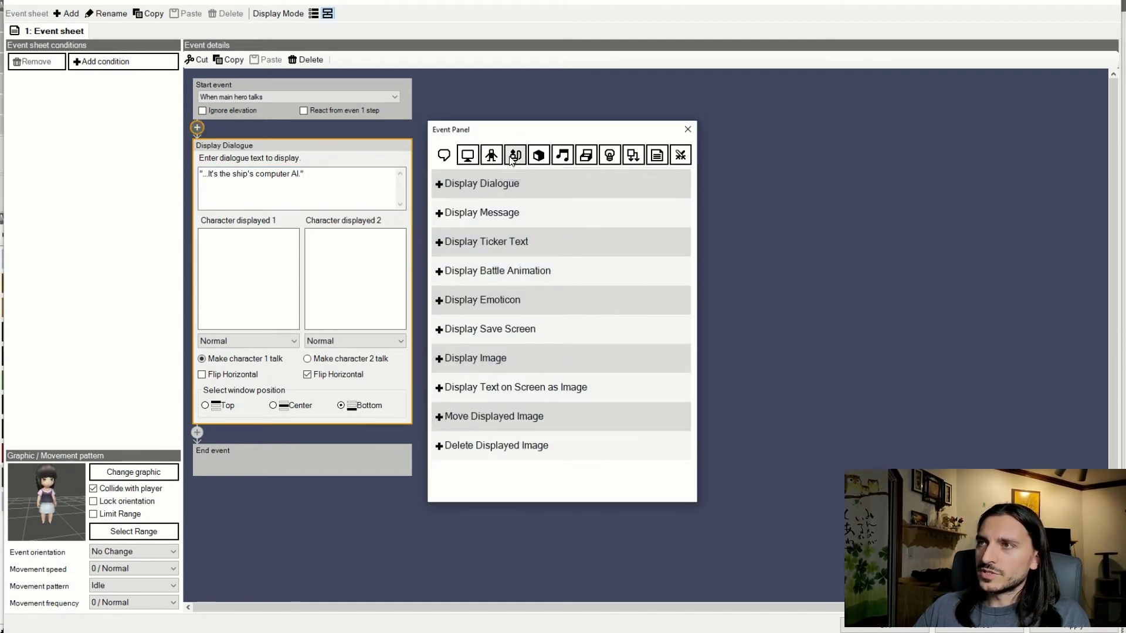
click(446, 159)
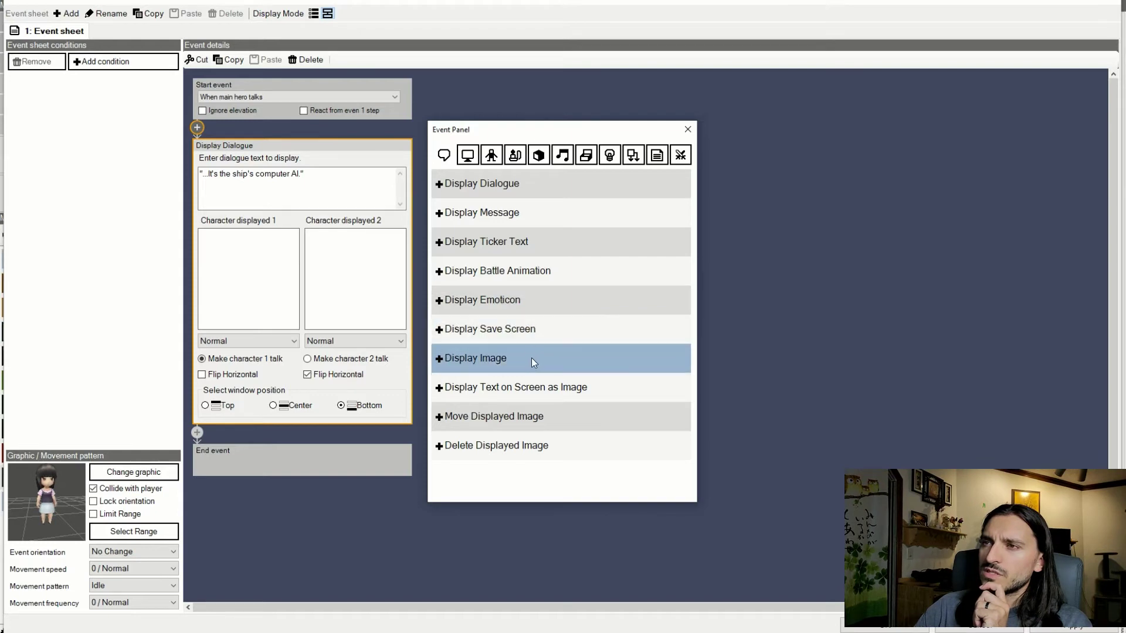
click(468, 155)
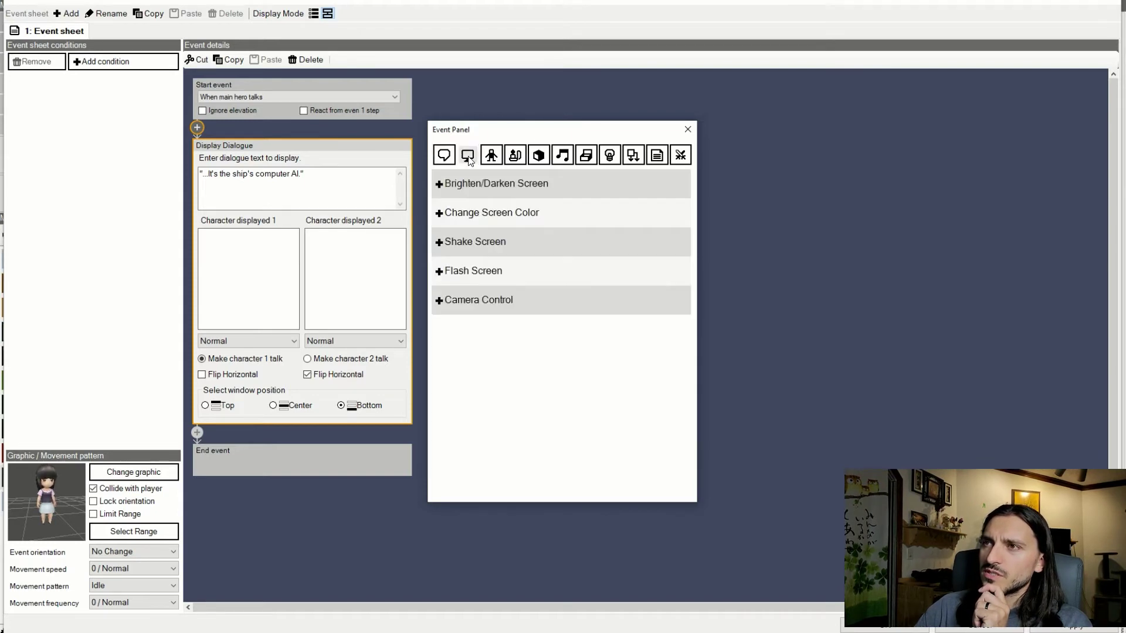
click(502, 299)
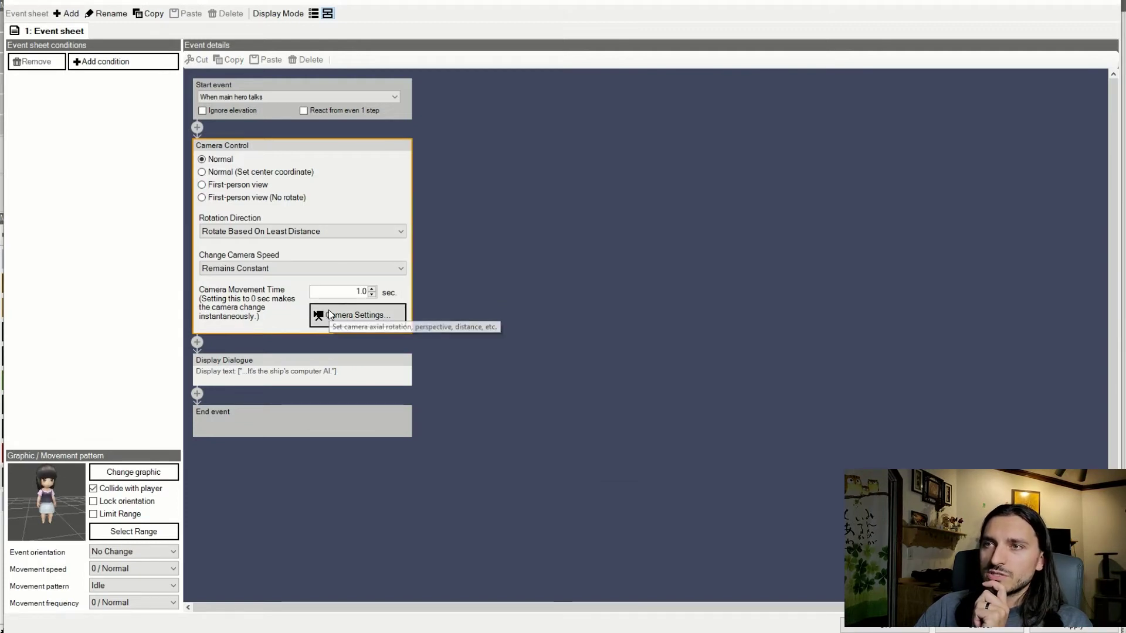
- Adjust the Camera Control view to angle X -20.0 and Y 66.0 with a field of view of 2.5
click(354, 321)
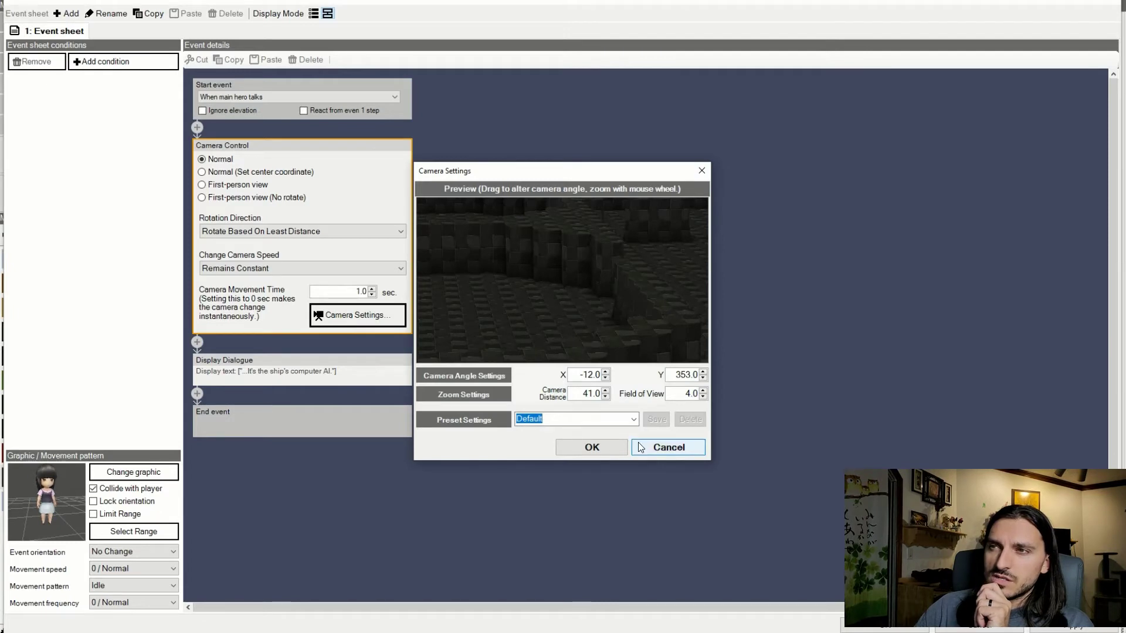
drag(565, 359, 538, 337)
scroll(542, 299, up, 1)
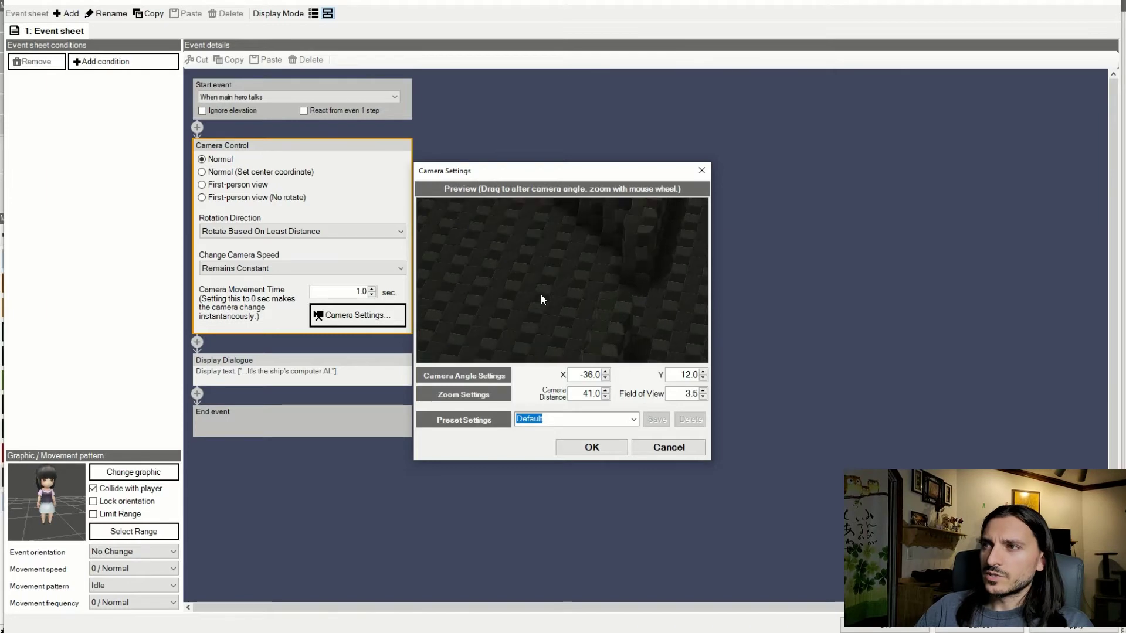
scroll(541, 296, up, 2)
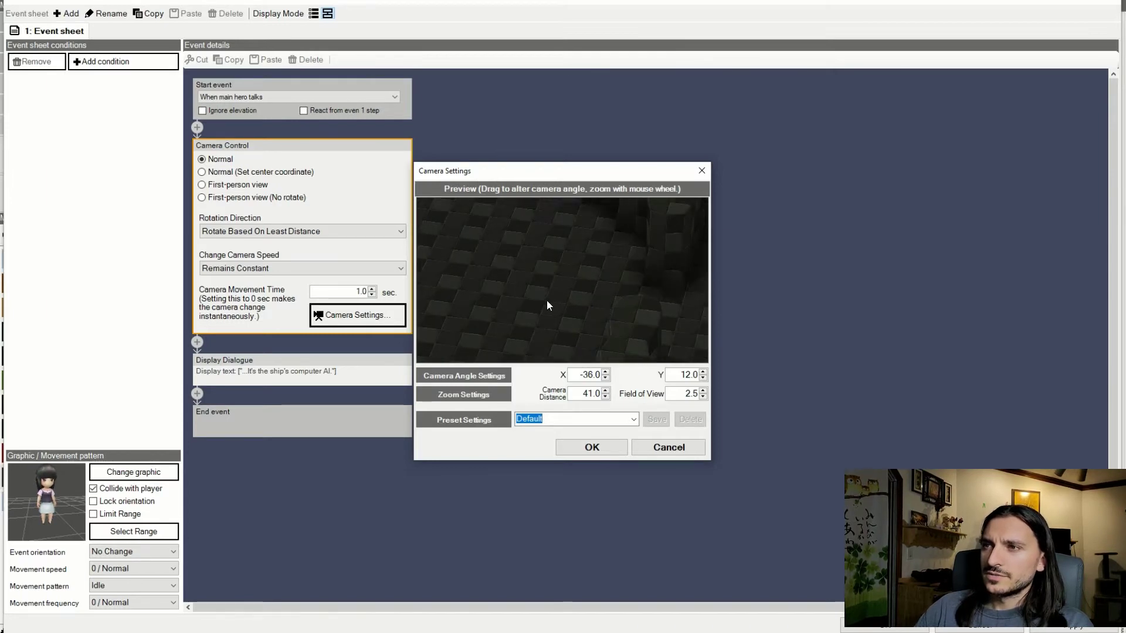
drag(547, 302, 524, 284)
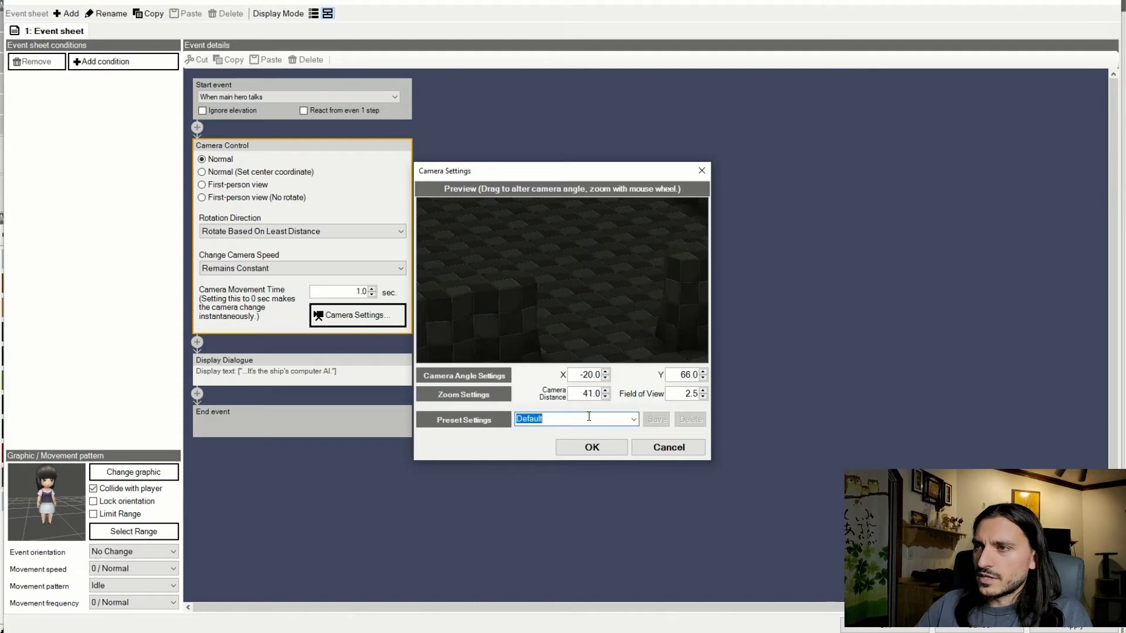
- Save the camera settings as a preset named dialogue1 and apply them to the Camera Control command
click(603, 418)
text(sss)
key(ctrl+a)
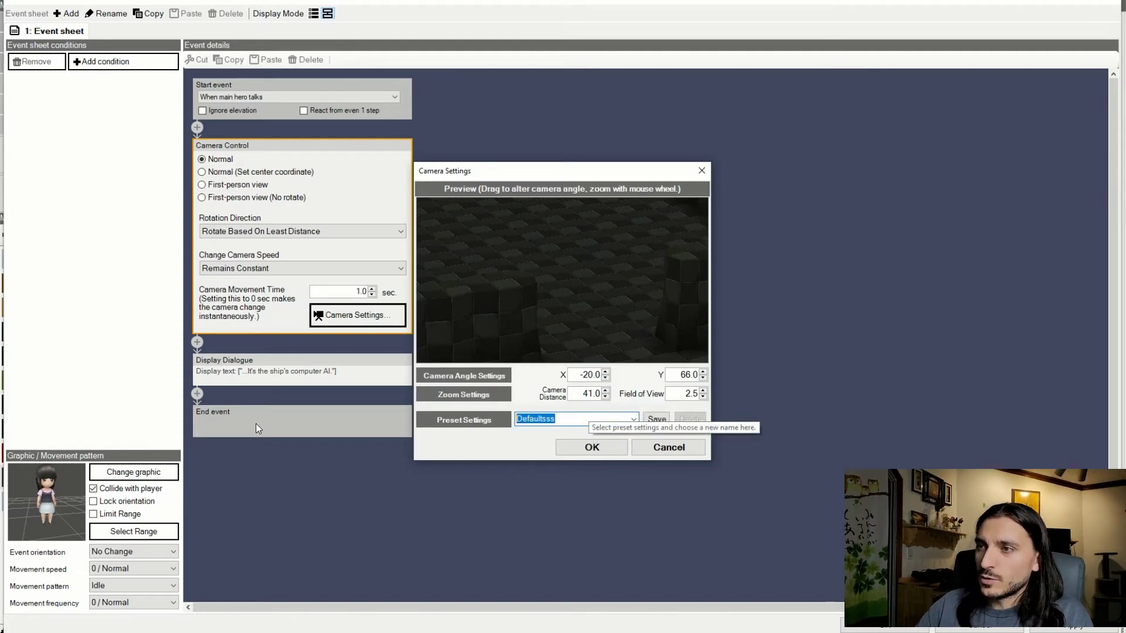
text(dialogue1)
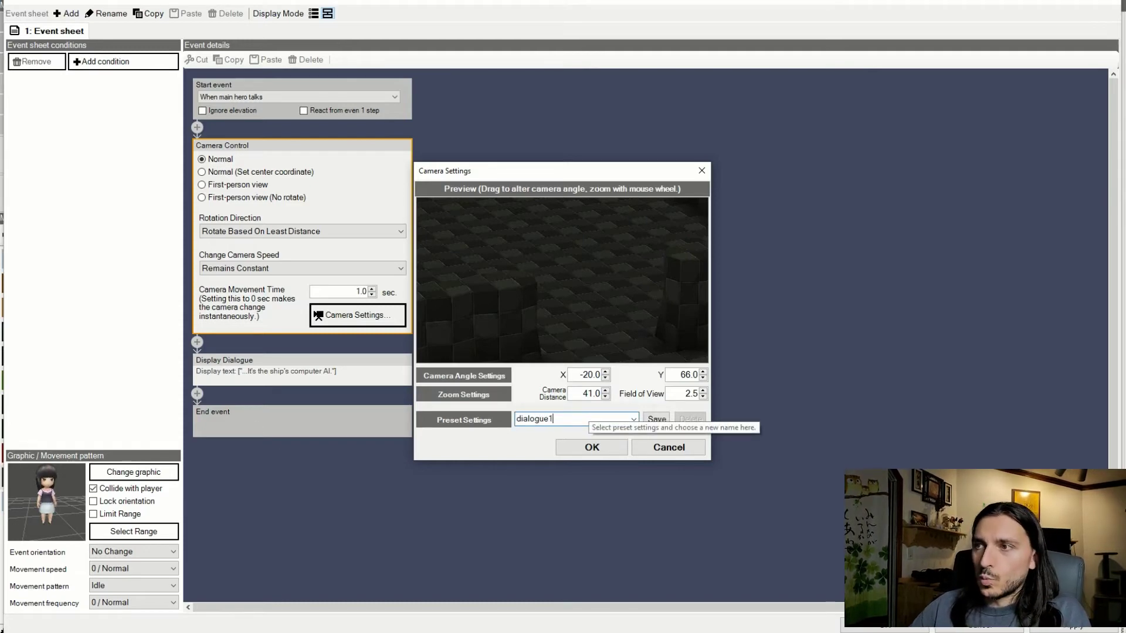
click(653, 421)
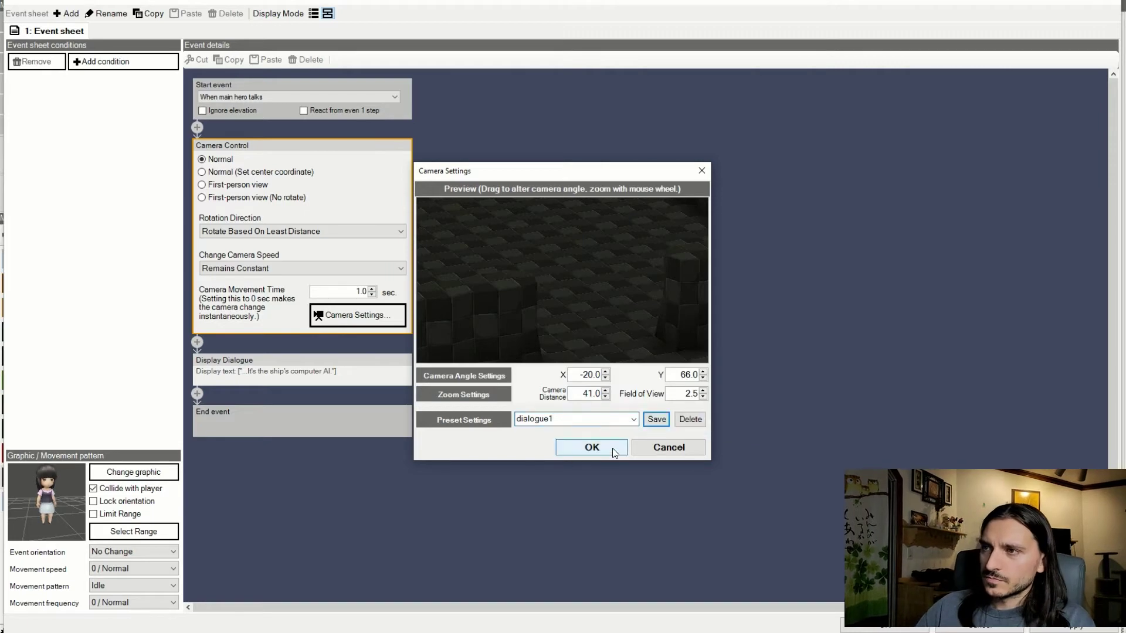
click(593, 448)
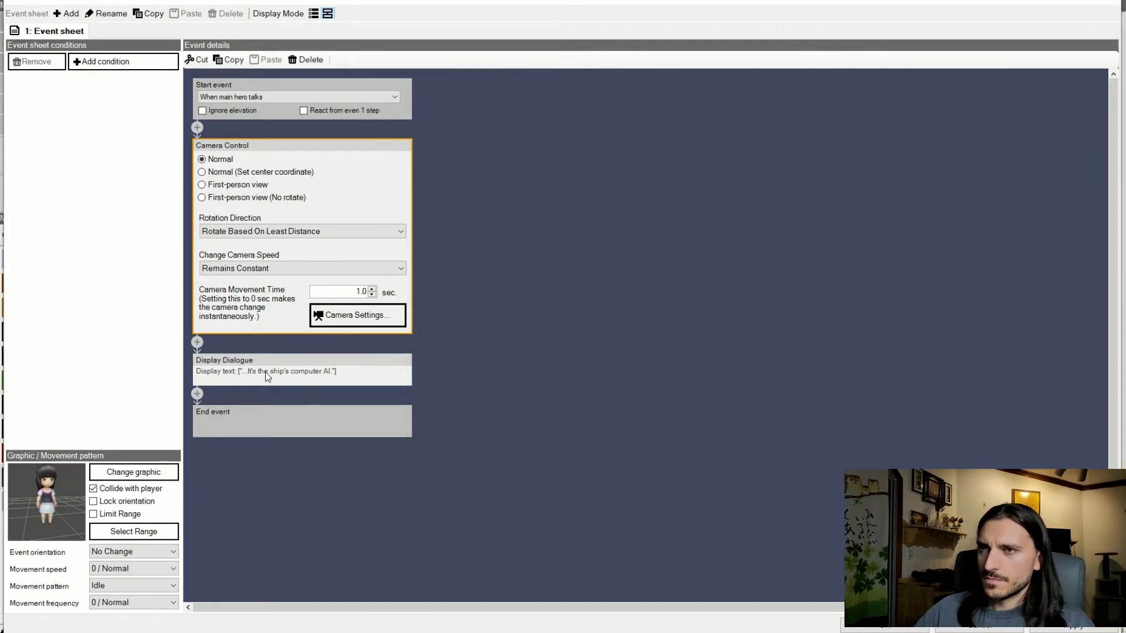
- Insert a Variable Box command between the Display Dialogue command and the event's end
click(198, 392)
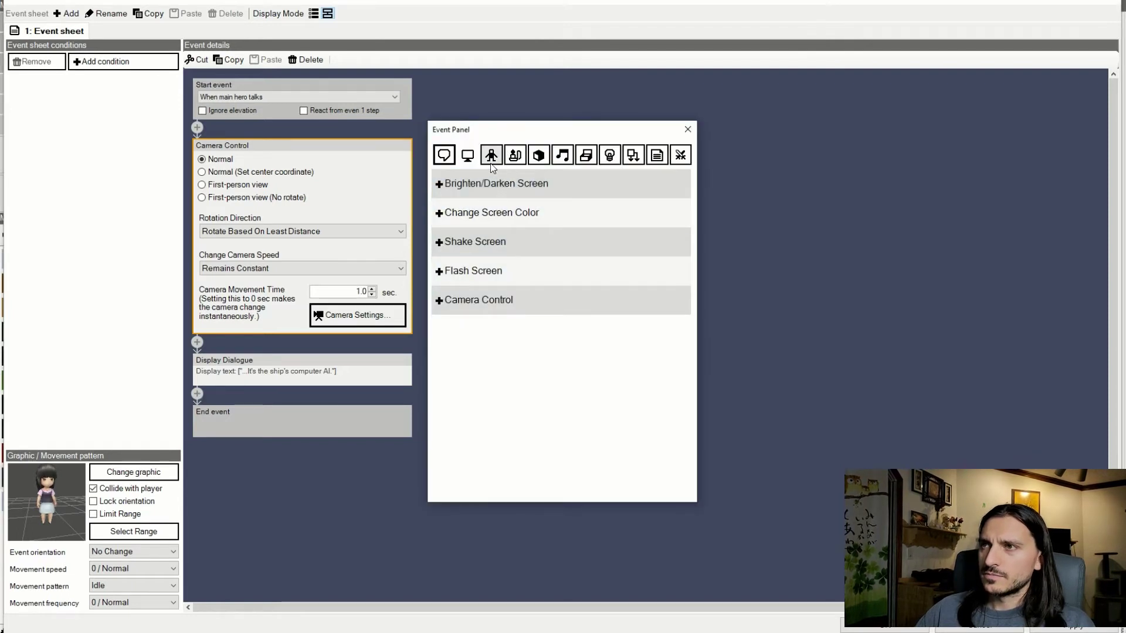
click(491, 164)
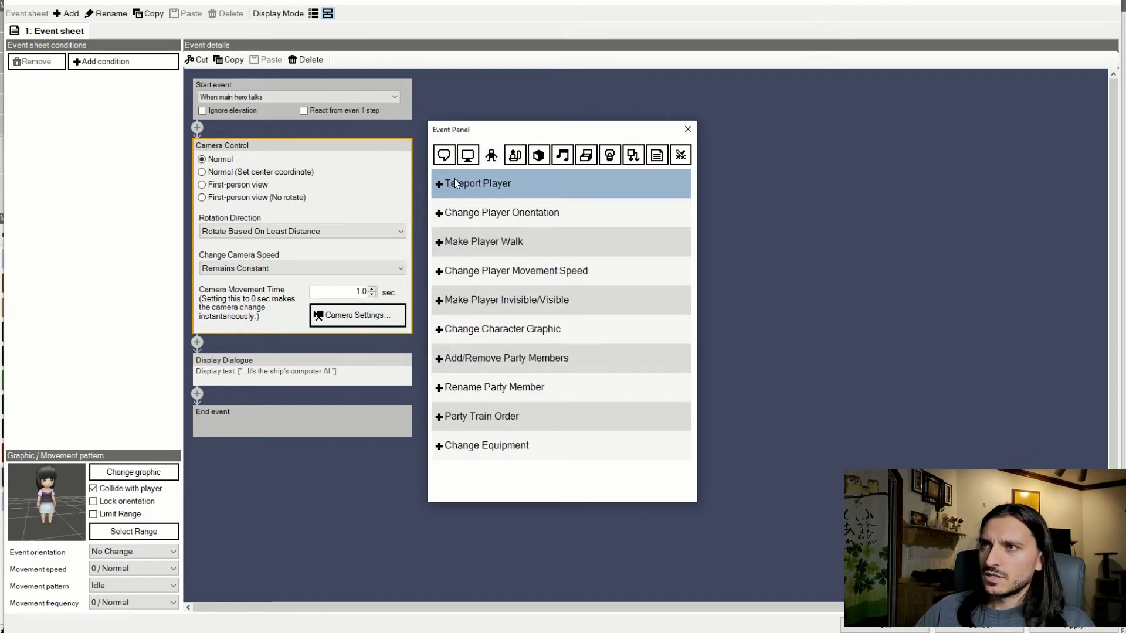
click(539, 156)
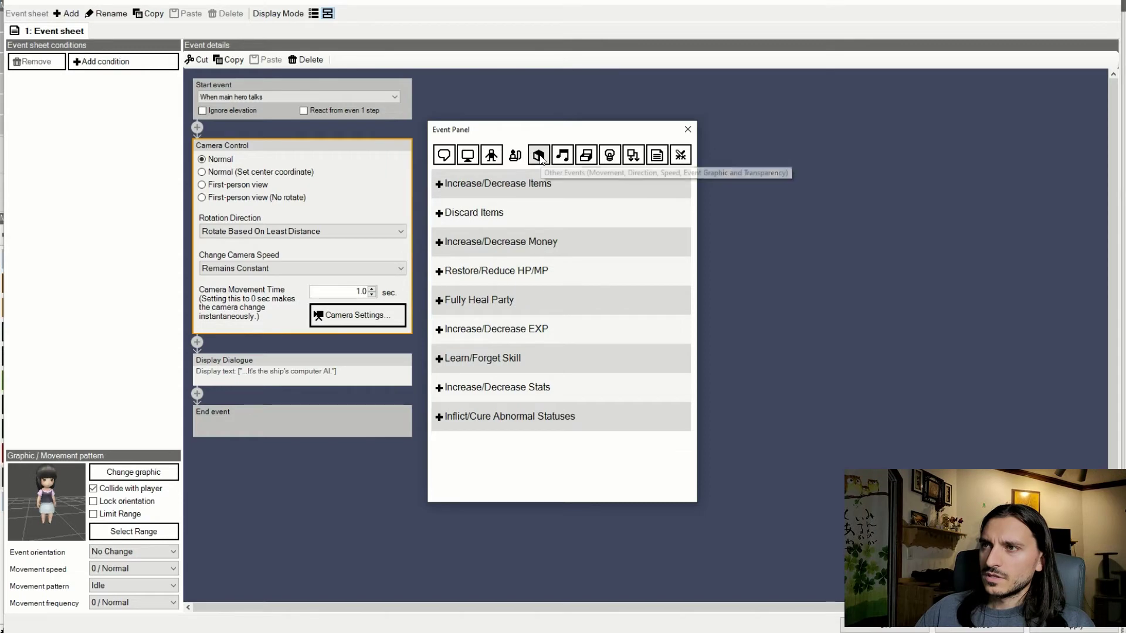
click(473, 157)
click(474, 158)
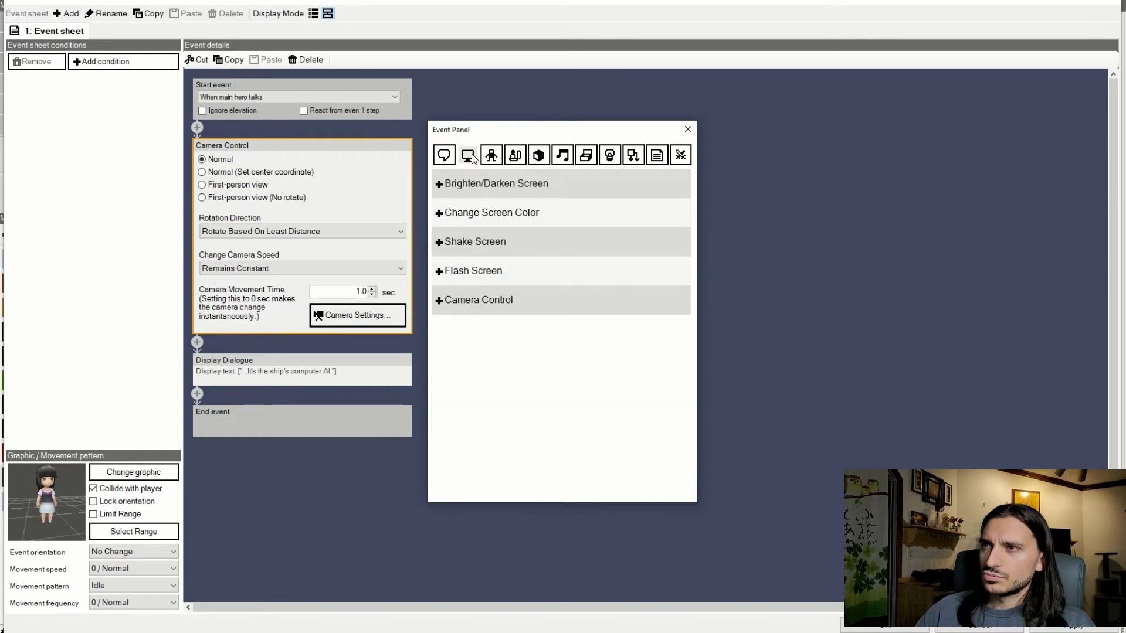
click(539, 157)
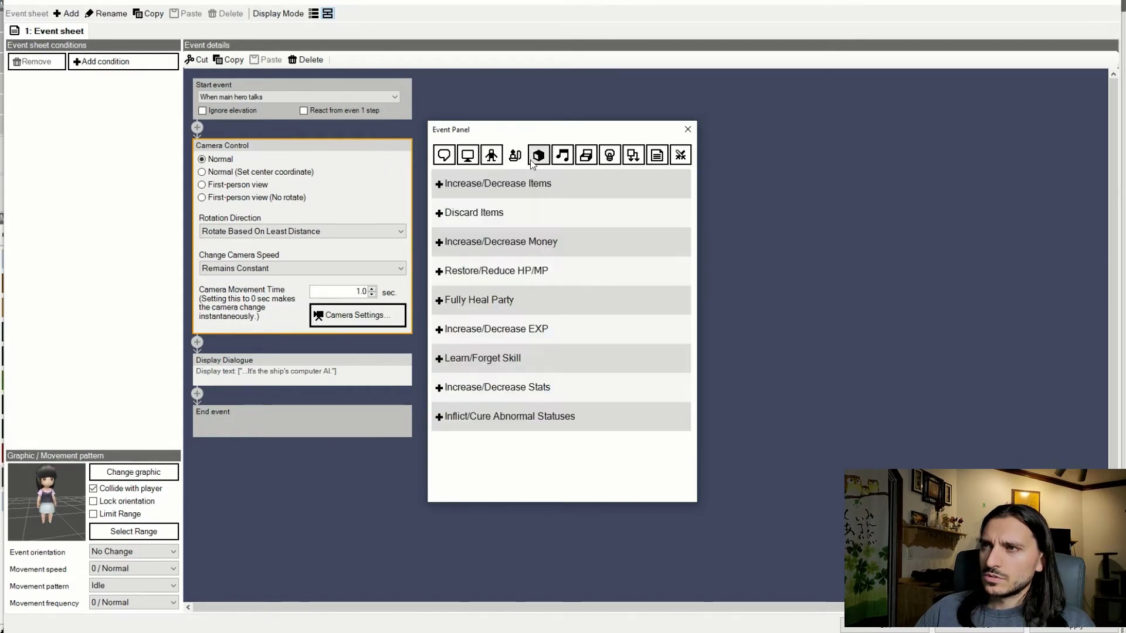
click(586, 156)
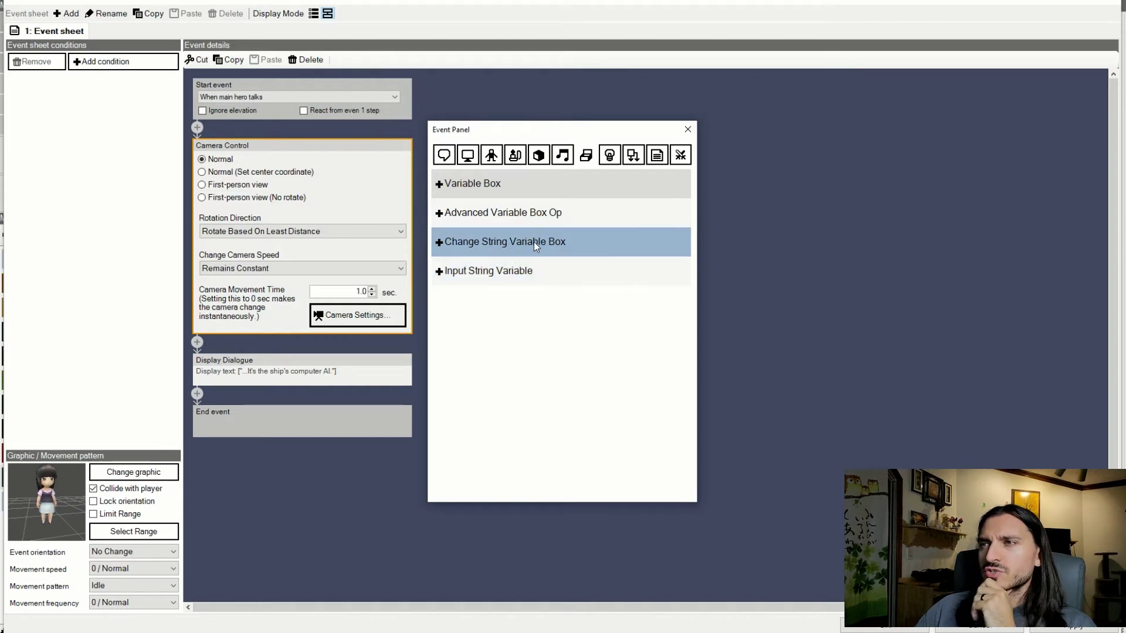
click(517, 186)
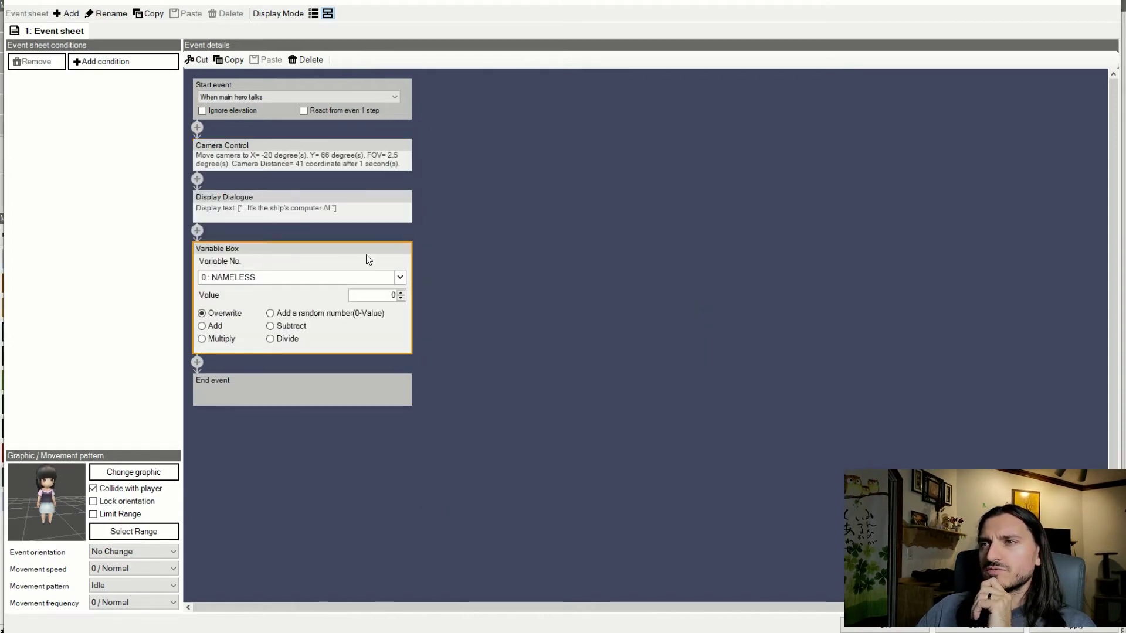
- Rename normal variable 0 to MSQ and use it as the Variable Box command's variable
click(302, 281)
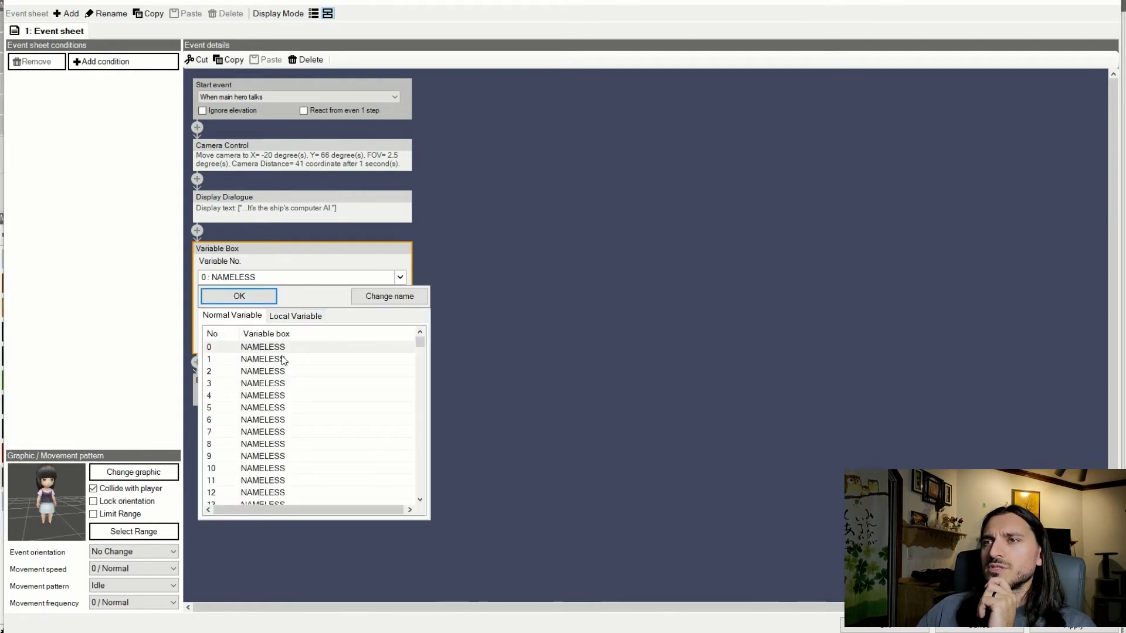
click(253, 351)
click(254, 349)
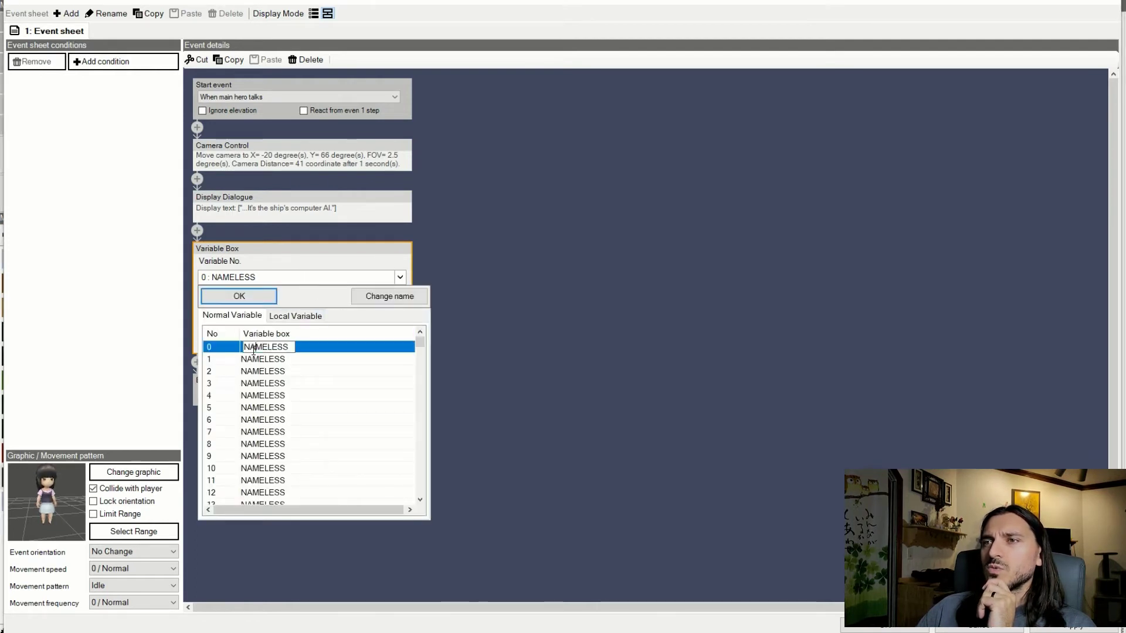
drag(293, 349, 140, 349)
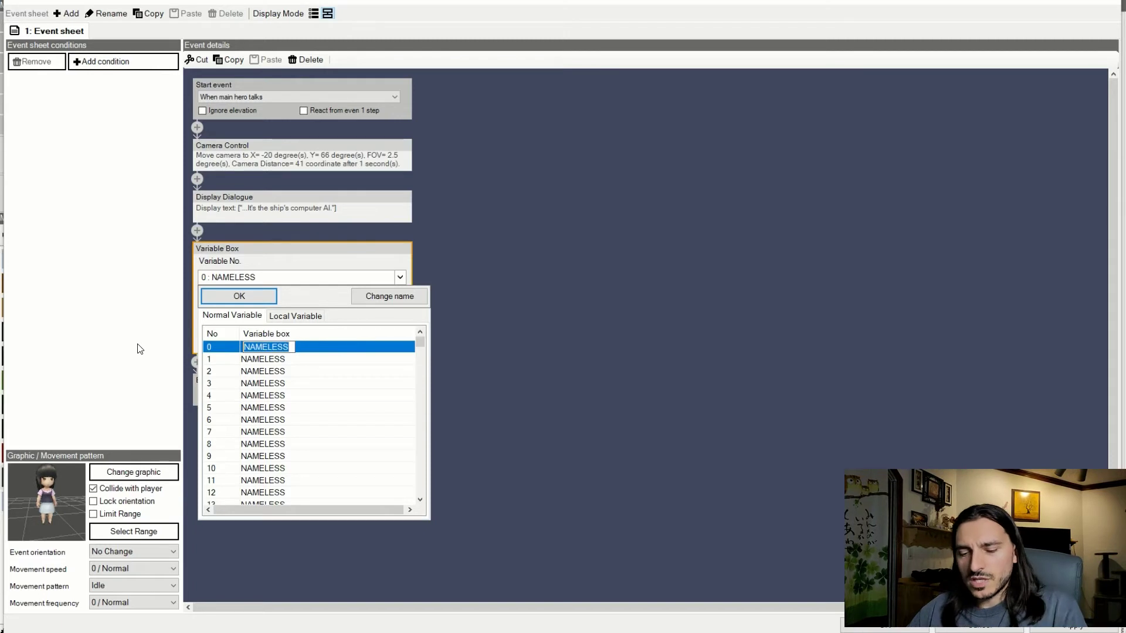
text(MSQ)
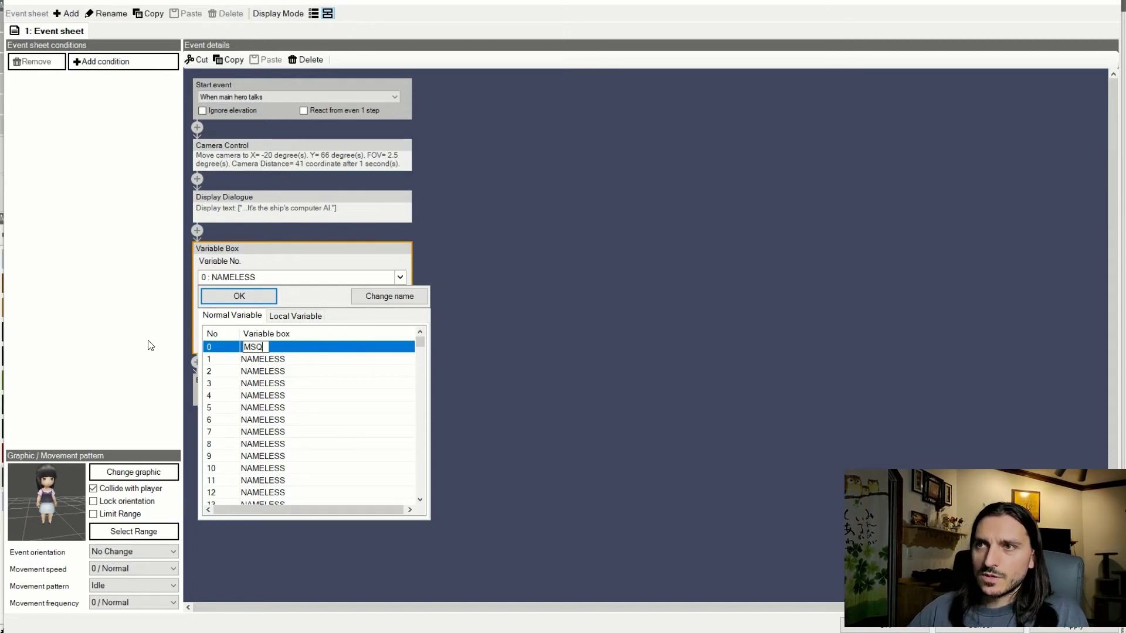
click(264, 297)
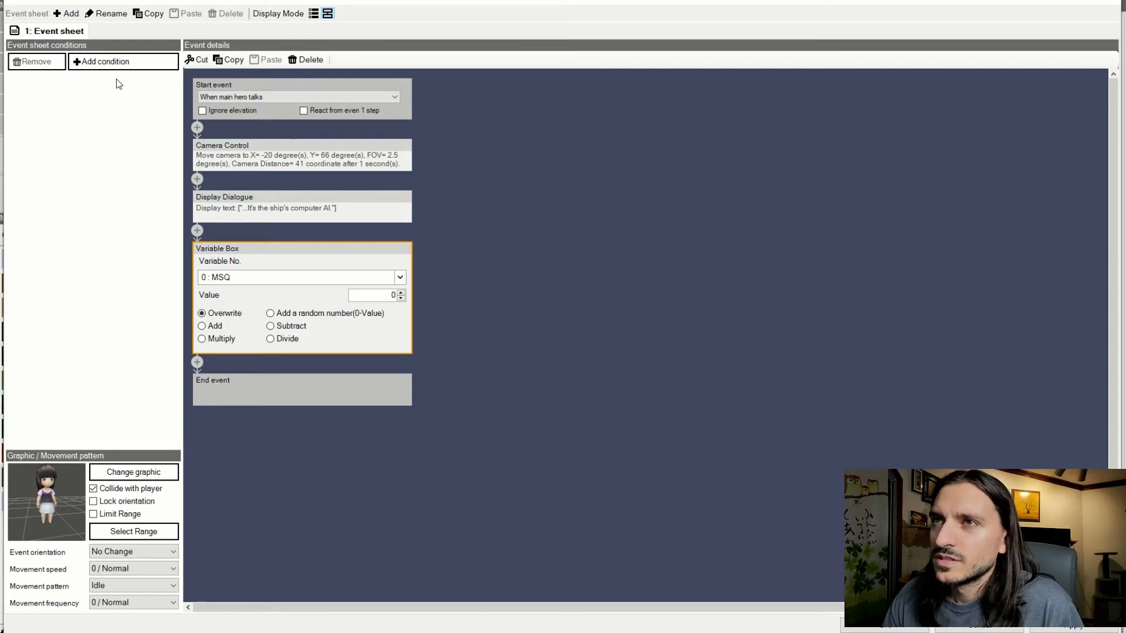
- Add an Event Switch condition to the event sheet and browse its normal and local switches
click(121, 63)
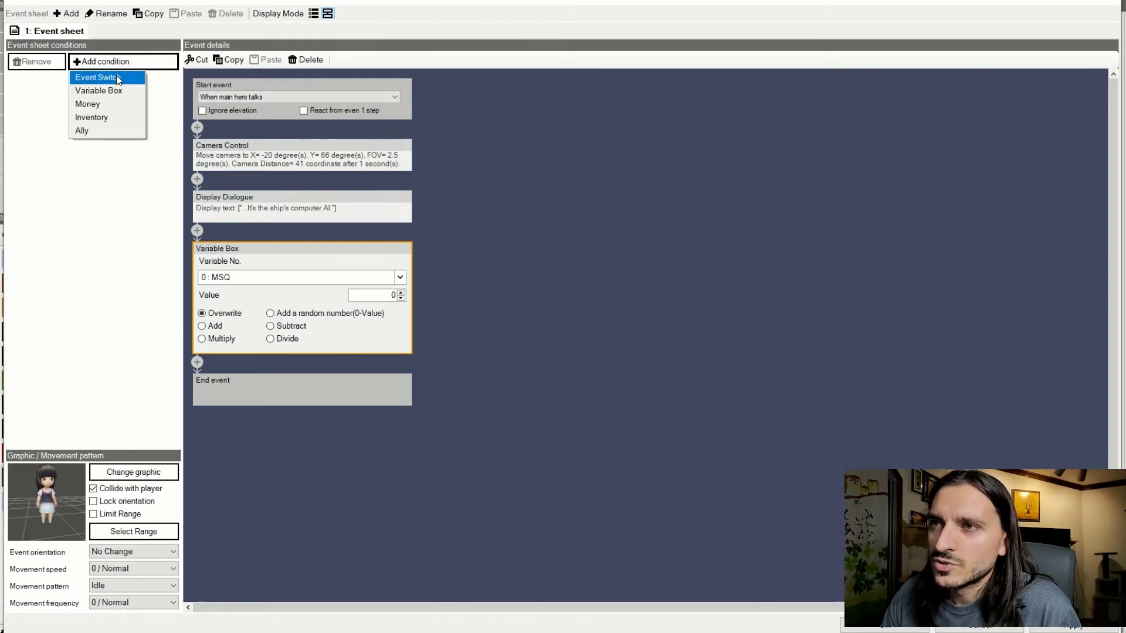
click(97, 77)
click(86, 96)
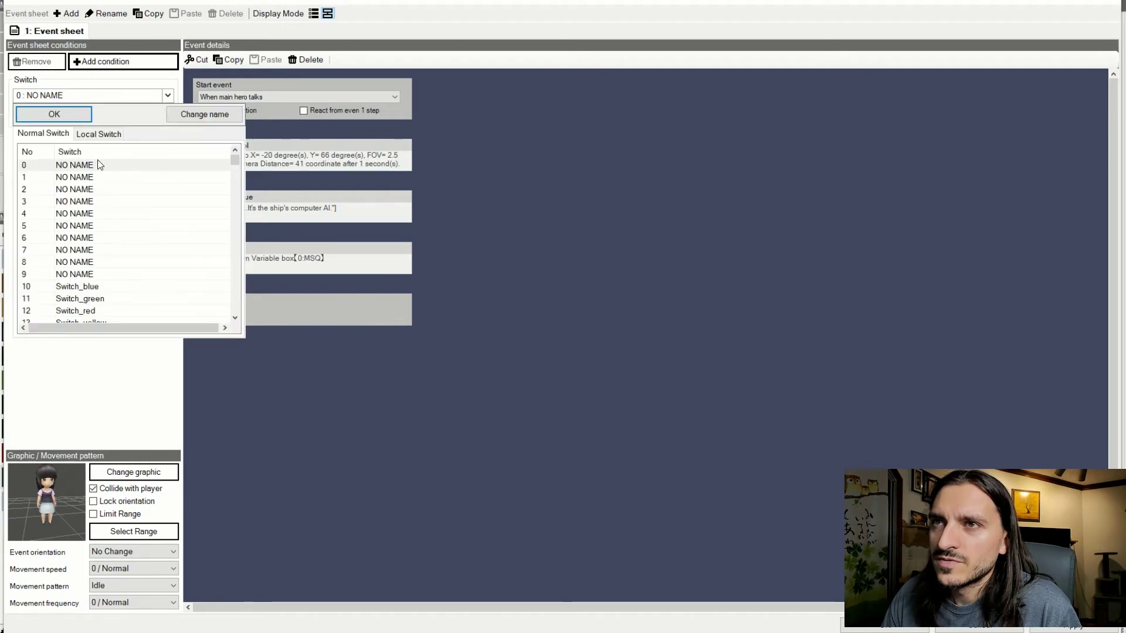
click(99, 134)
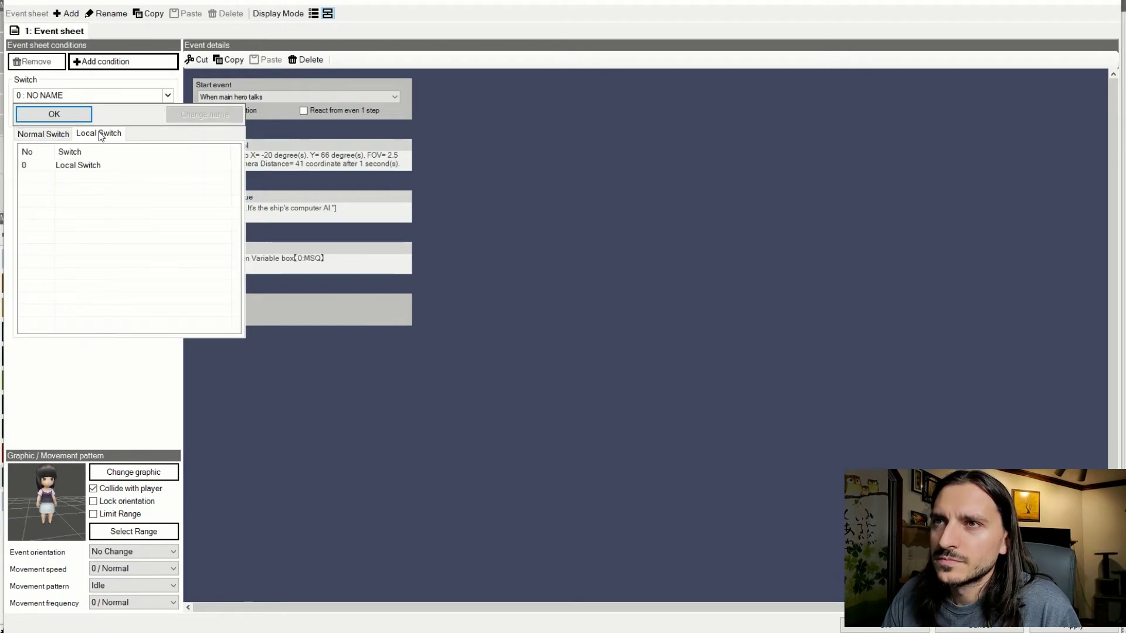
click(63, 137)
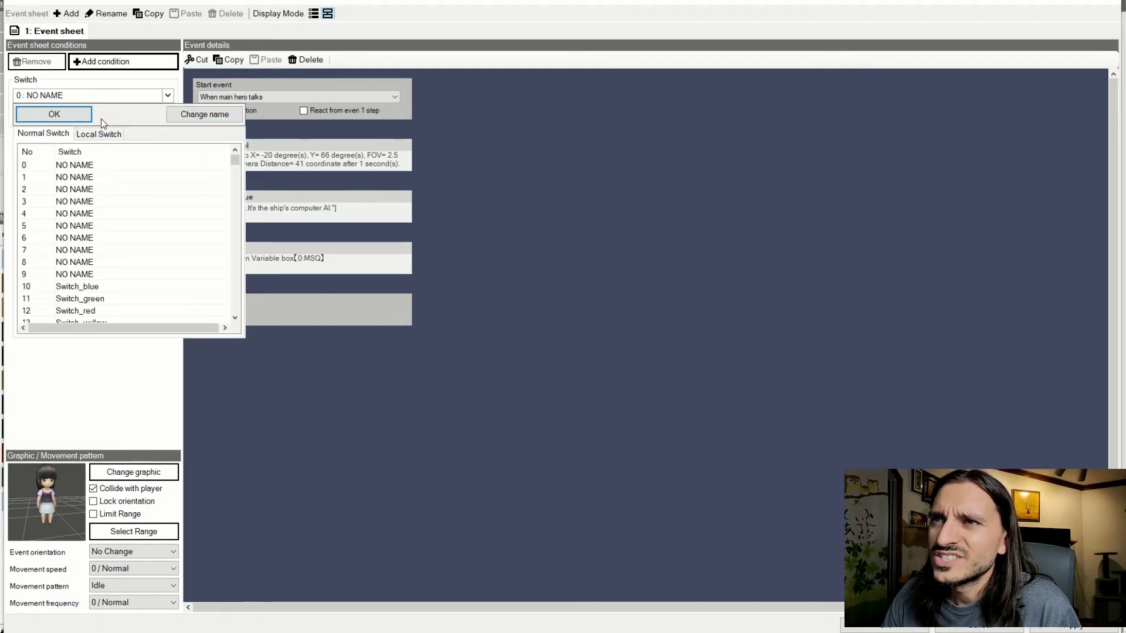
- Add a Variable Box condition requiring MSQ equal to 0 and remove the Switch condition
click(109, 64)
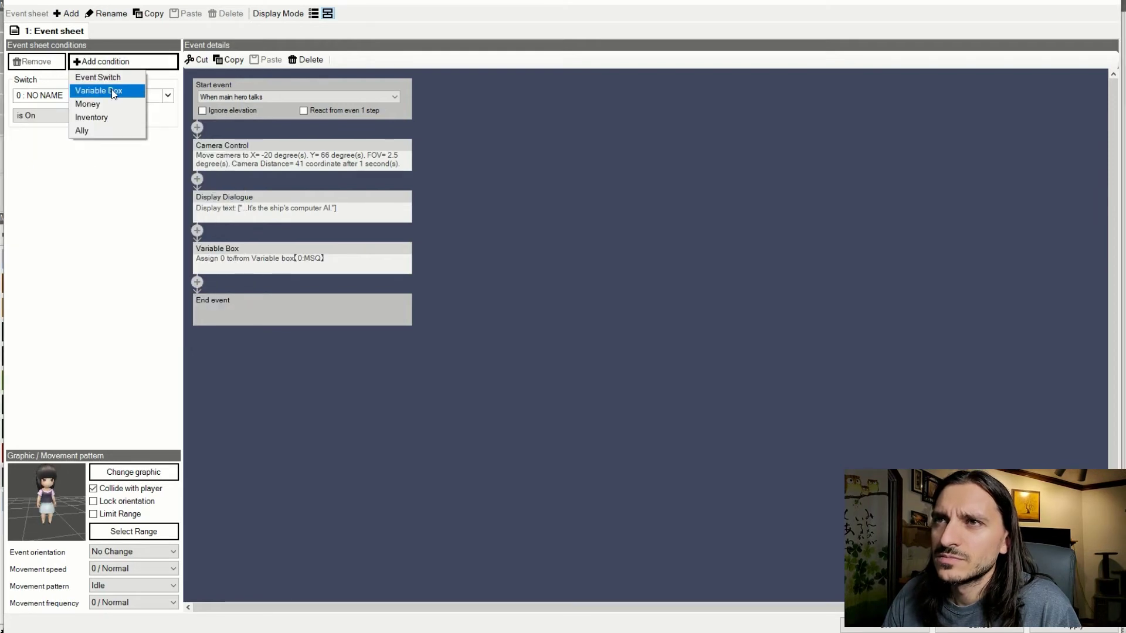
click(112, 89)
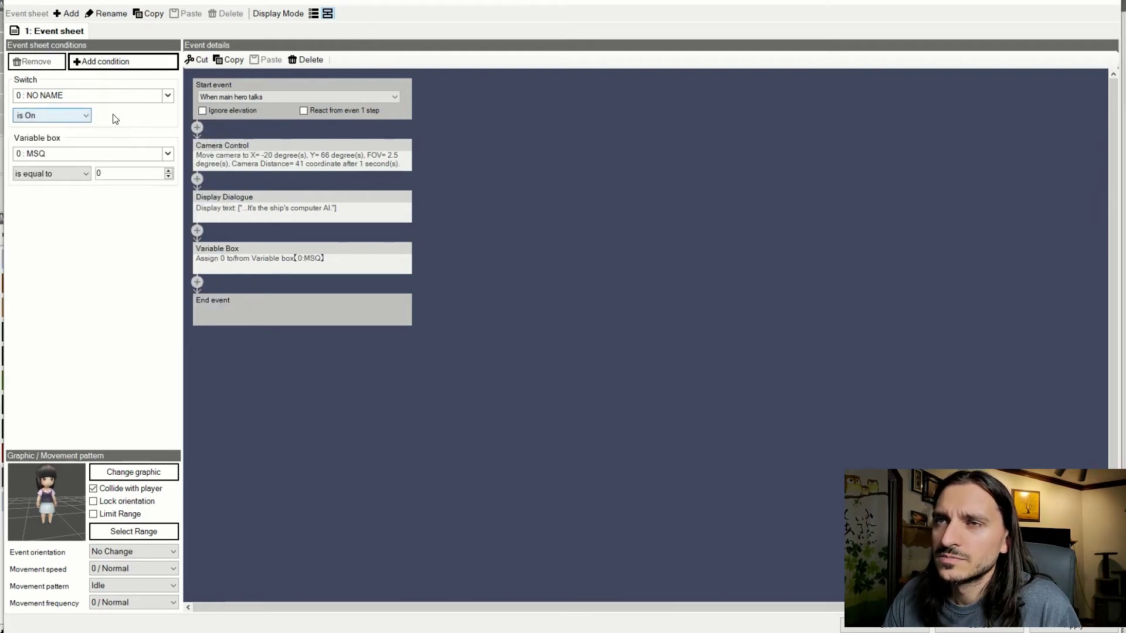
click(116, 119)
click(50, 63)
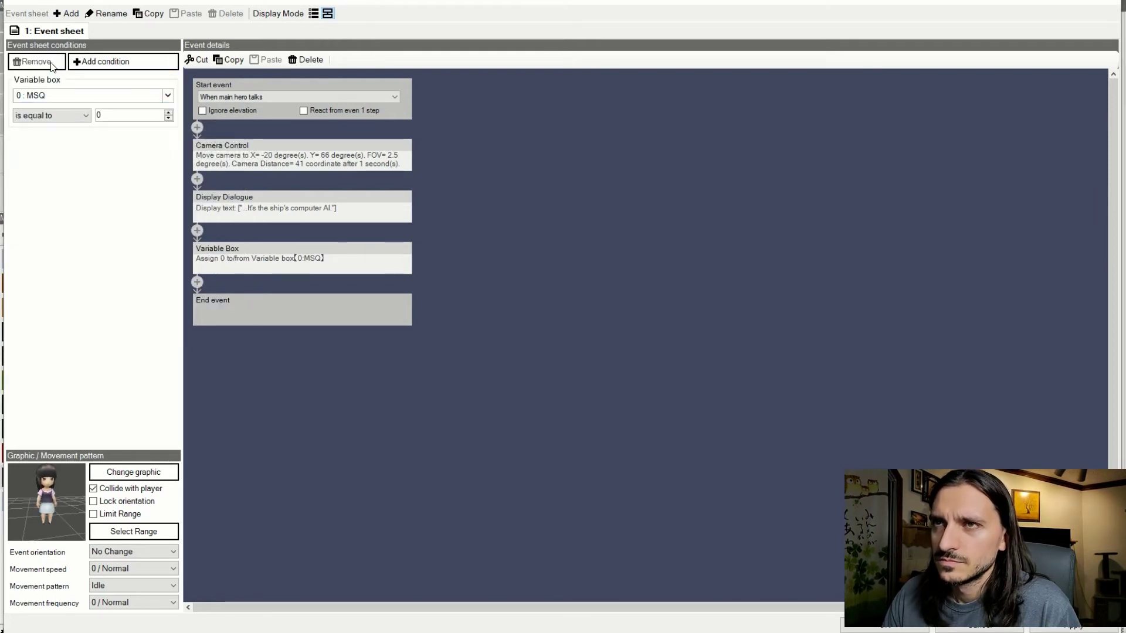
click(104, 61)
click(104, 82)
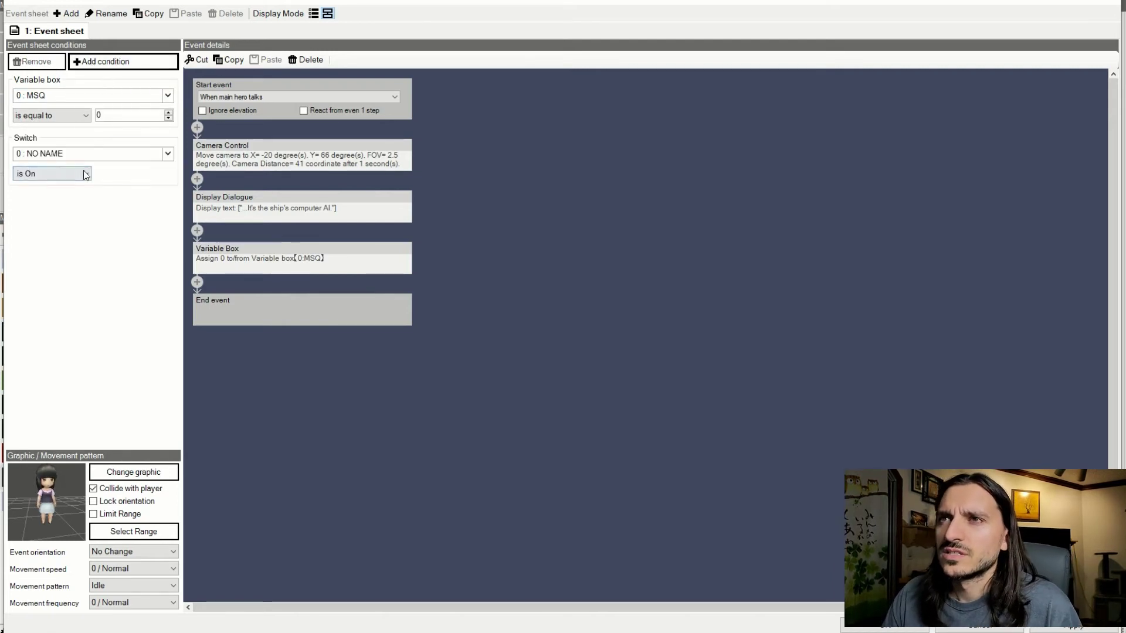
click(121, 177)
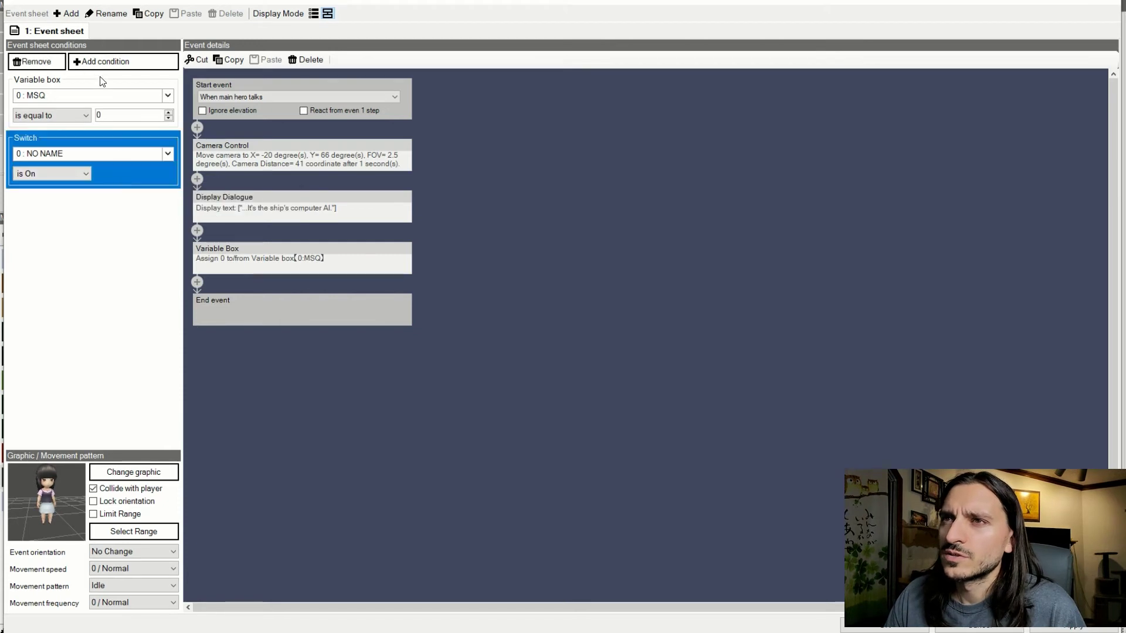
click(48, 70)
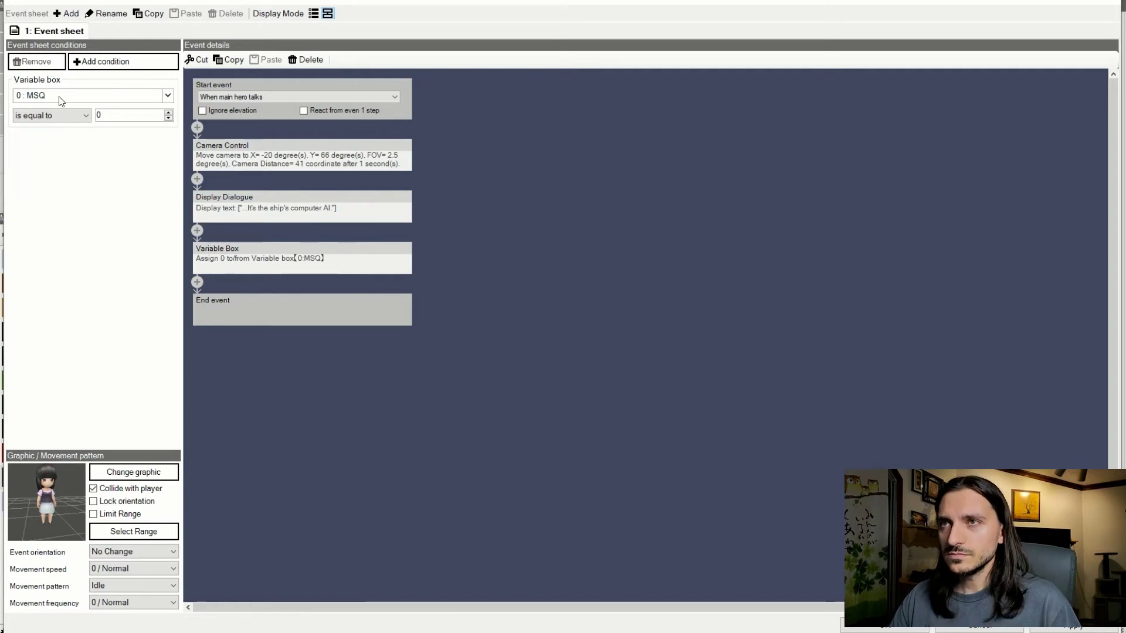
click(60, 97)
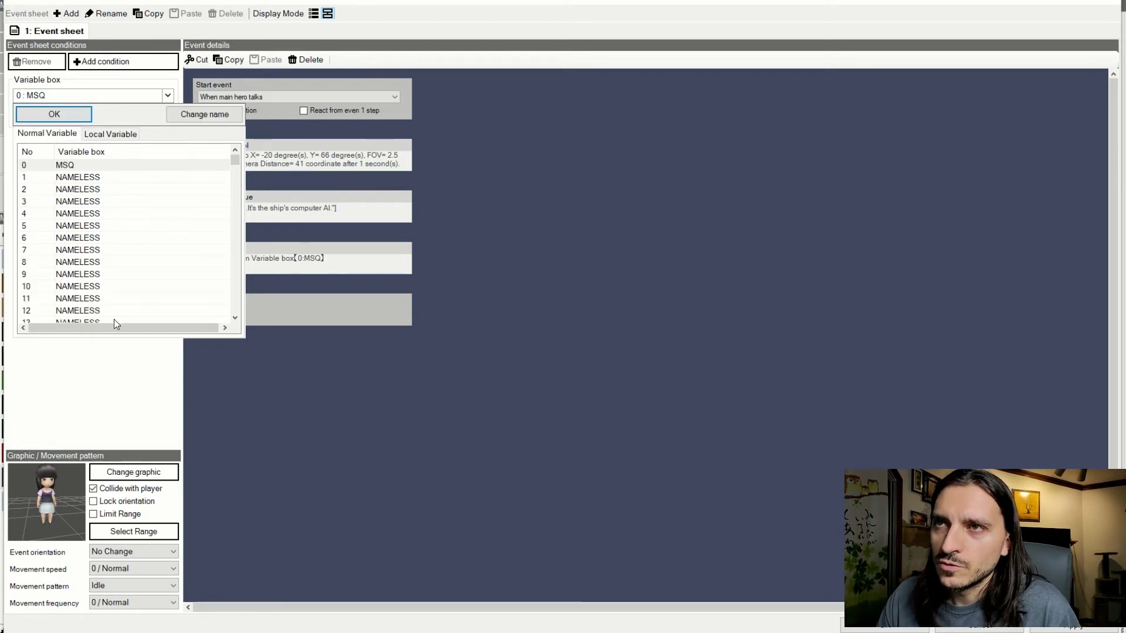
click(91, 356)
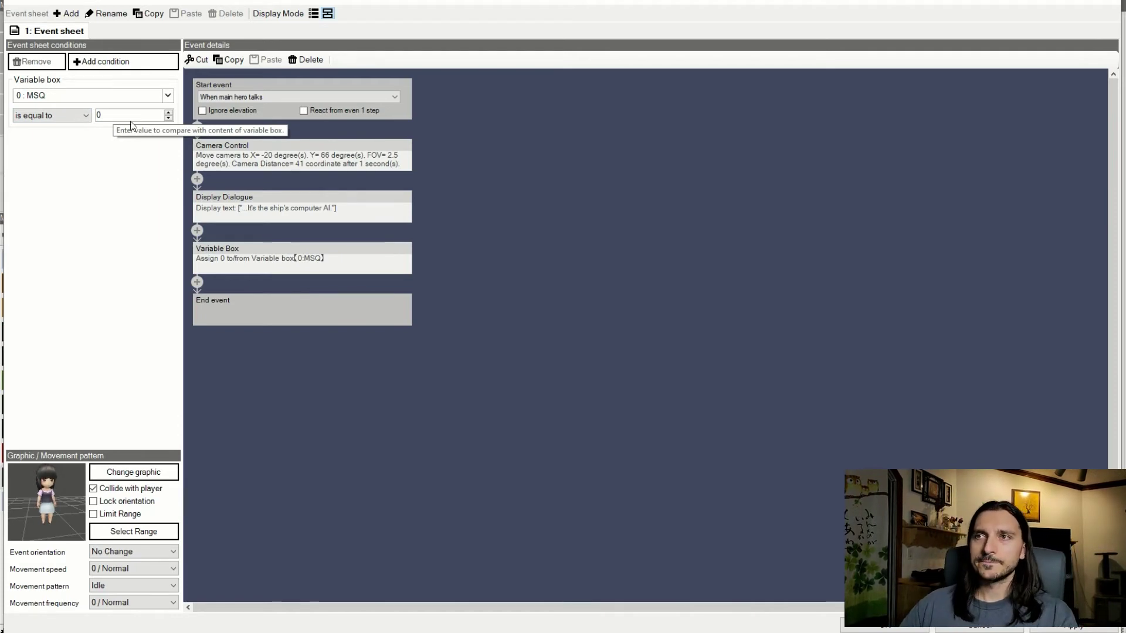
- Make the Variable Box command overwrite MSQ with the value 1 and accept the event
click(252, 260)
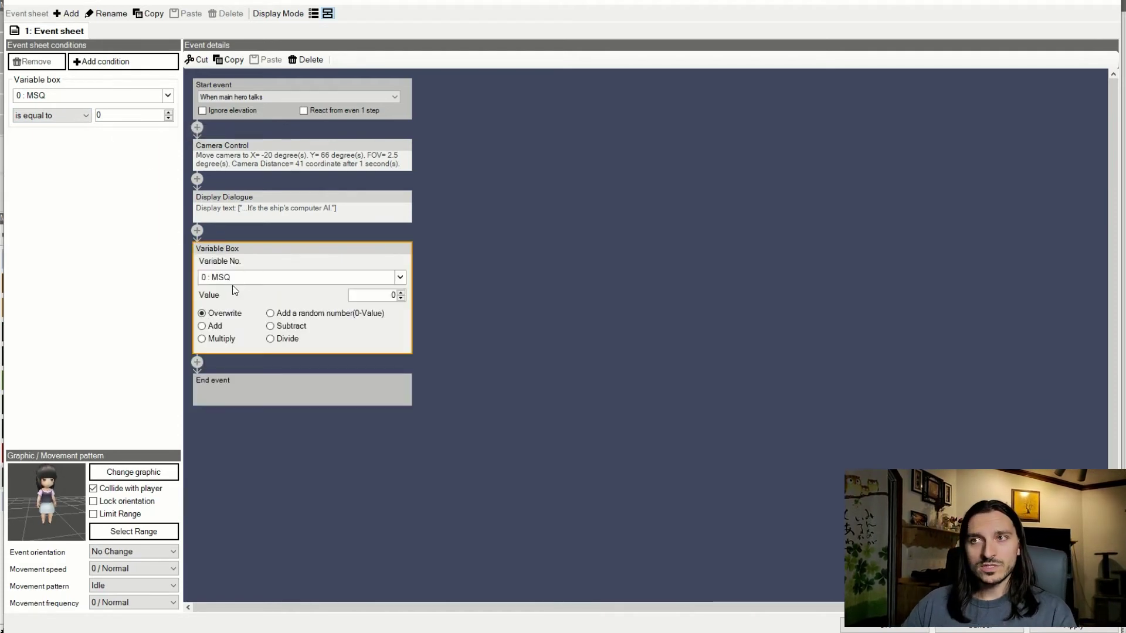
click(236, 279)
click(217, 369)
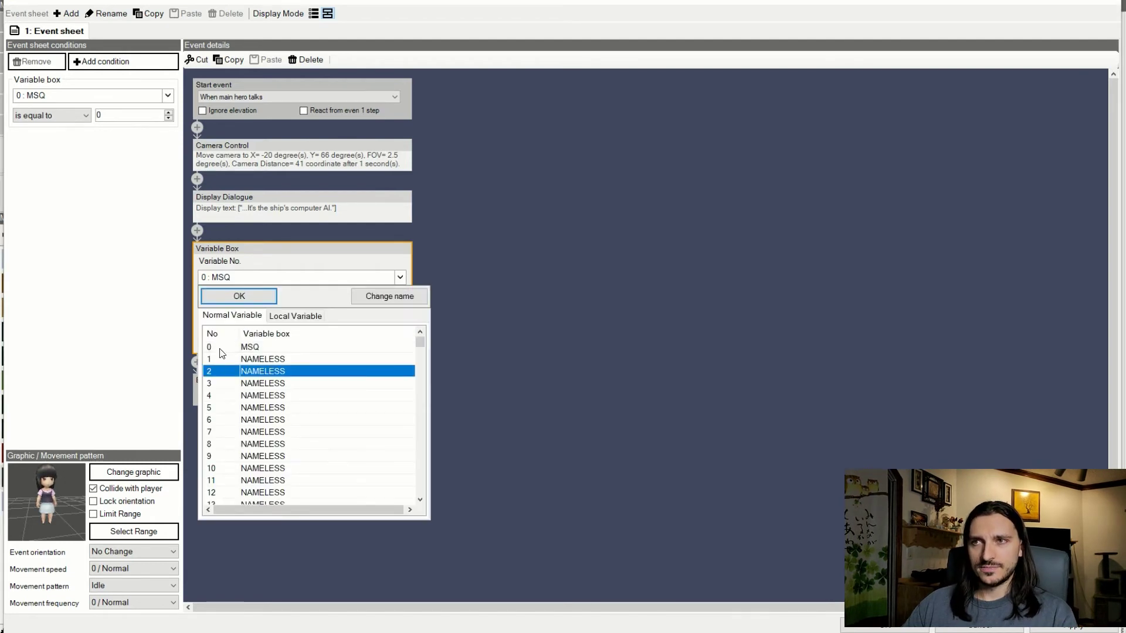
double_click(221, 347)
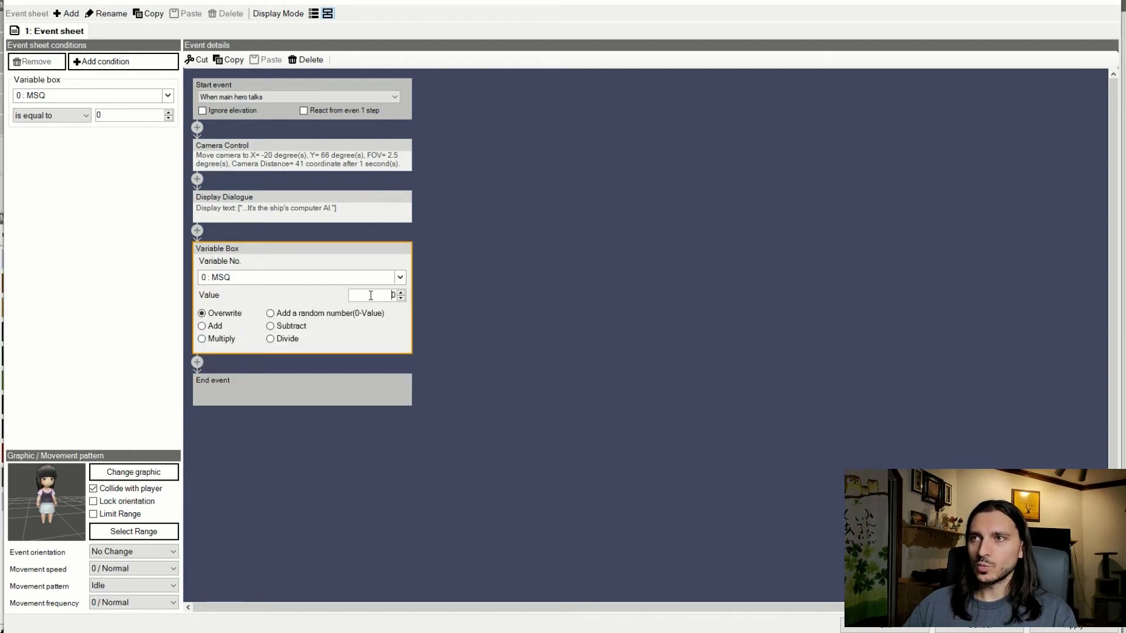
text(1)
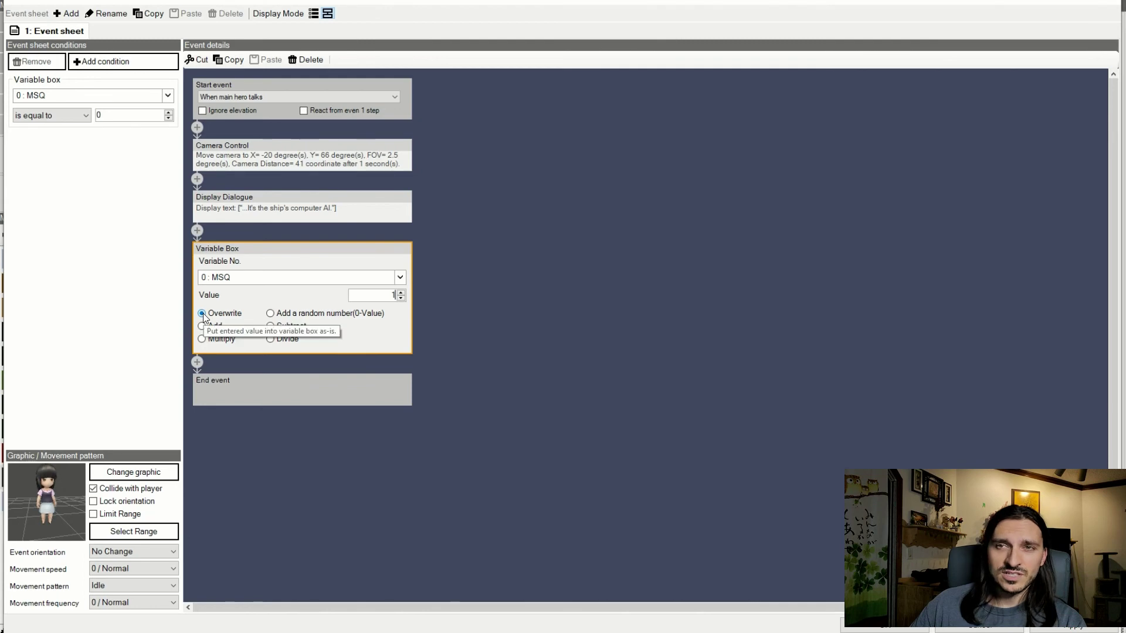
double_click(384, 295)
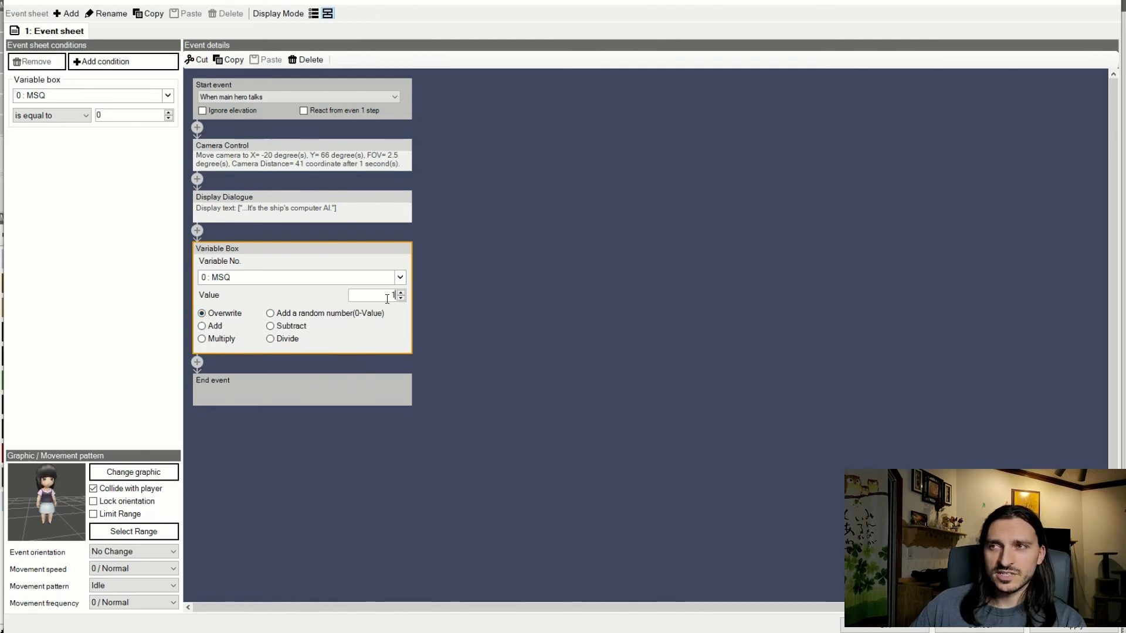
click(387, 295)
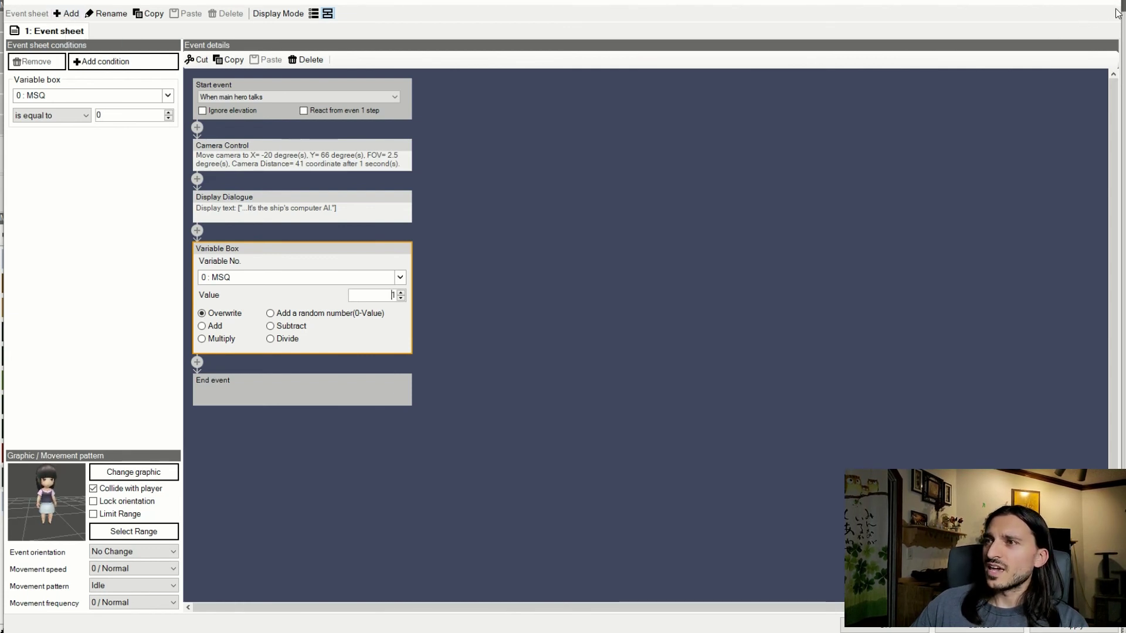
click(862, 628)
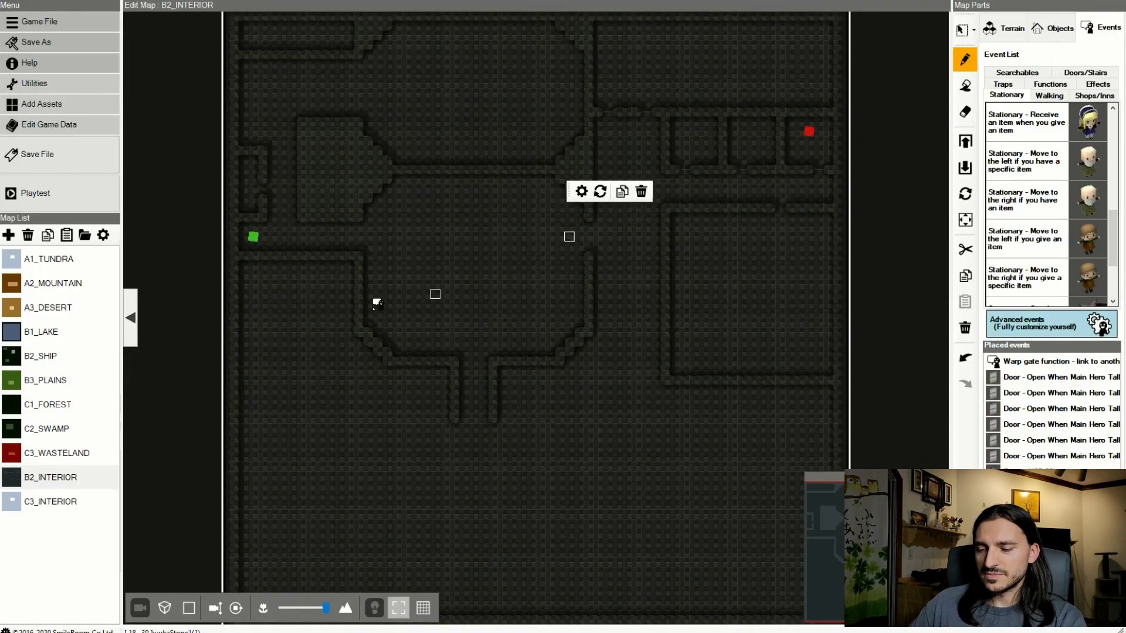
- Start a playtest, walk along the interior corridor to the character, and advance through her event dialogue
click(69, 186)
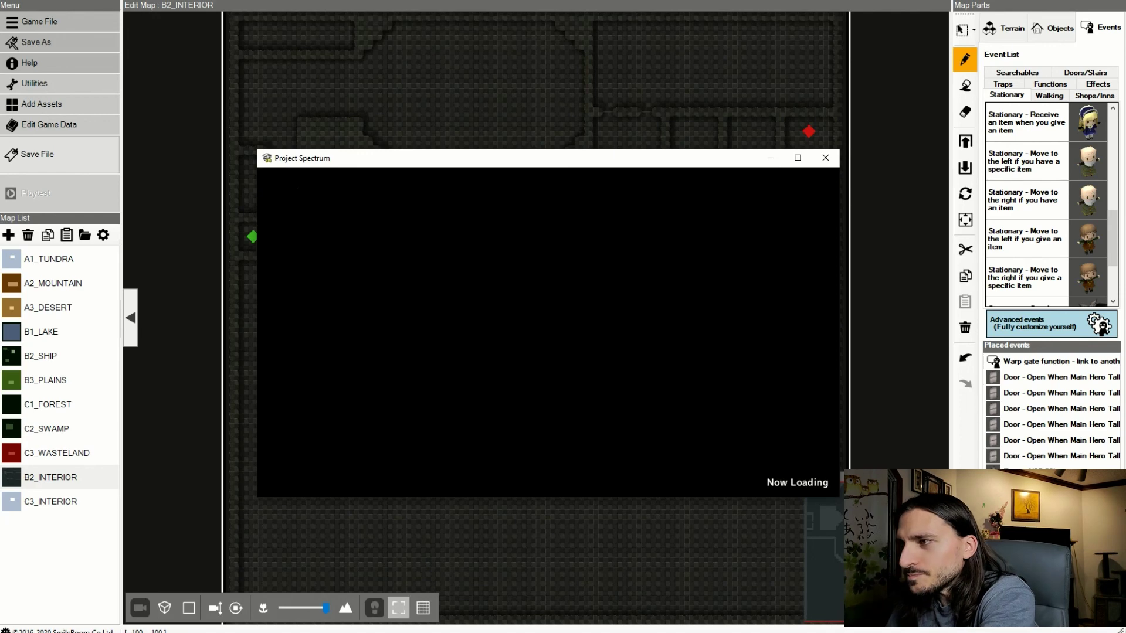
key(Up)
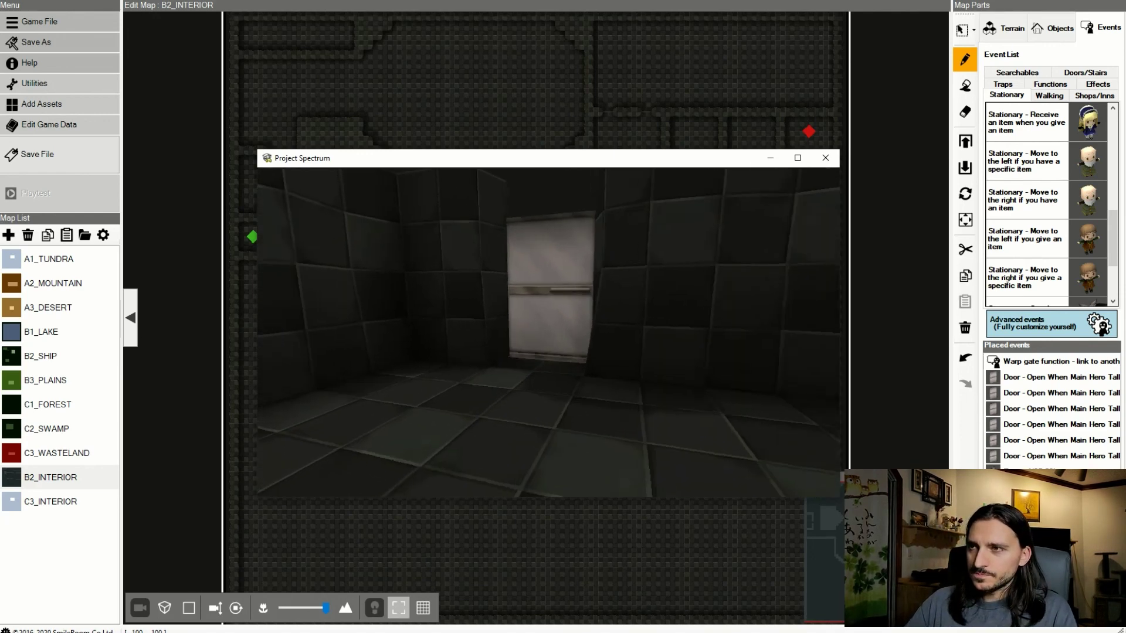
key(Left)
key(Right)
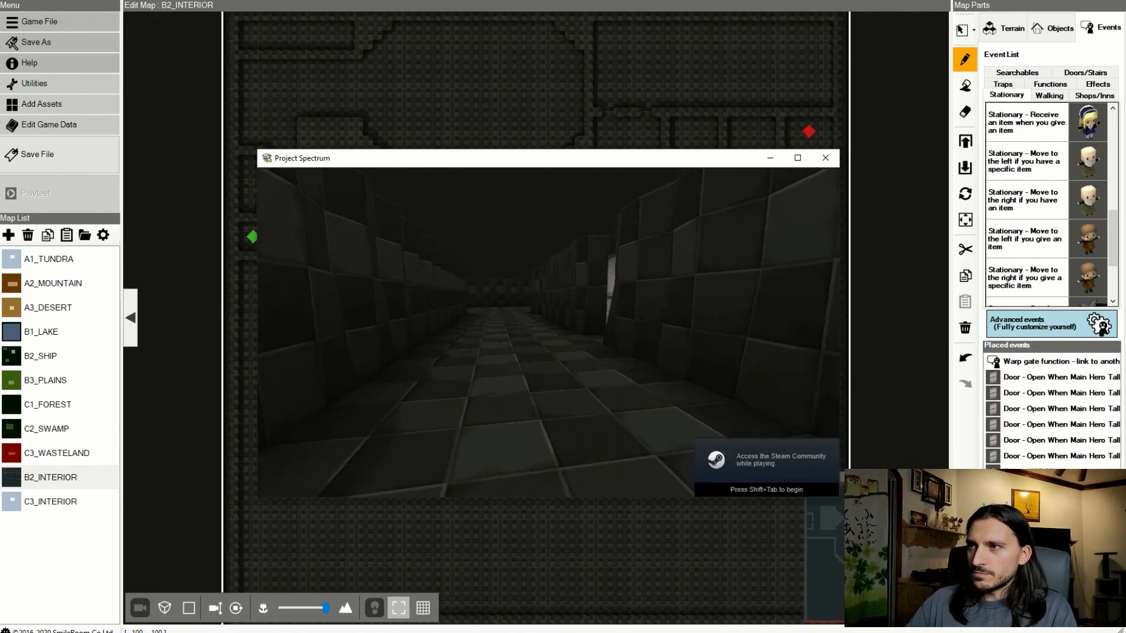
key(Up)
key(Up)
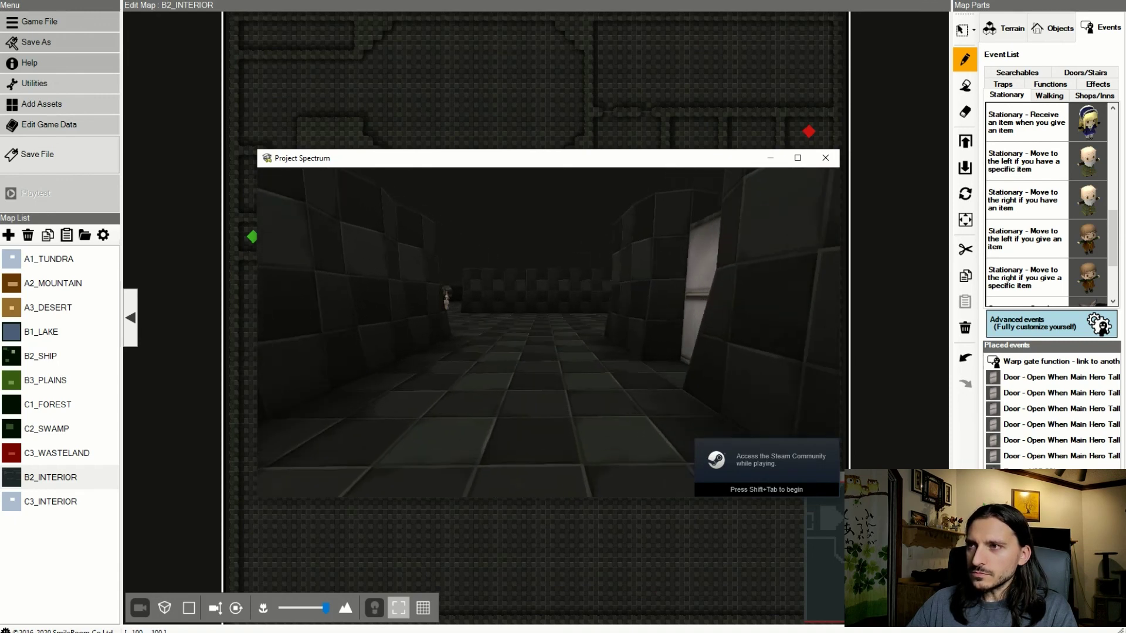
key(Up)
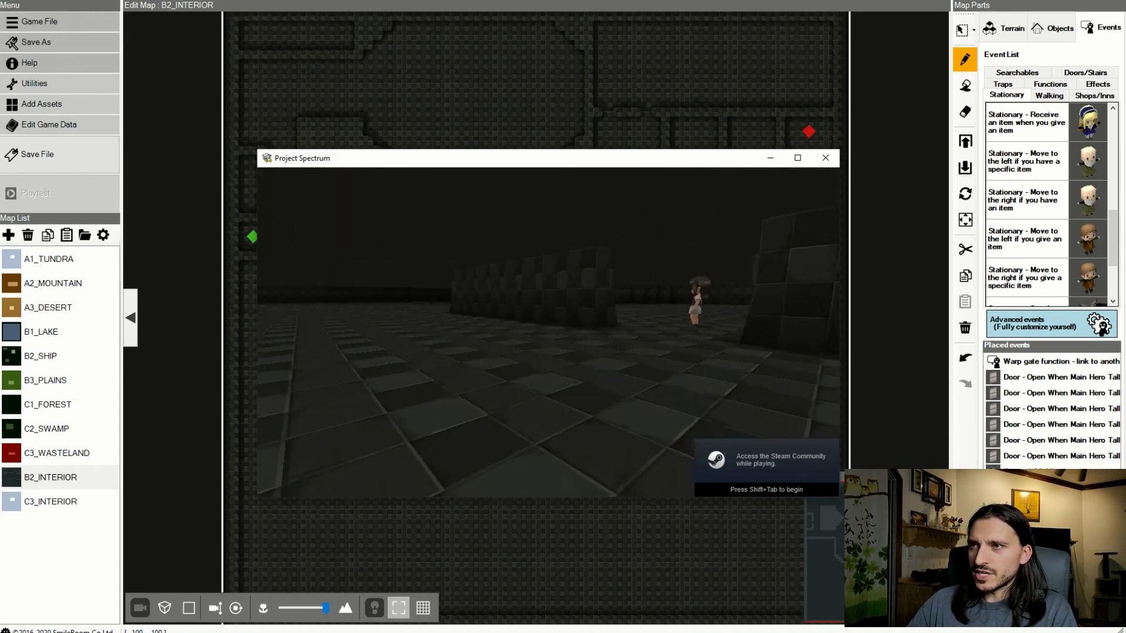
key(Up)
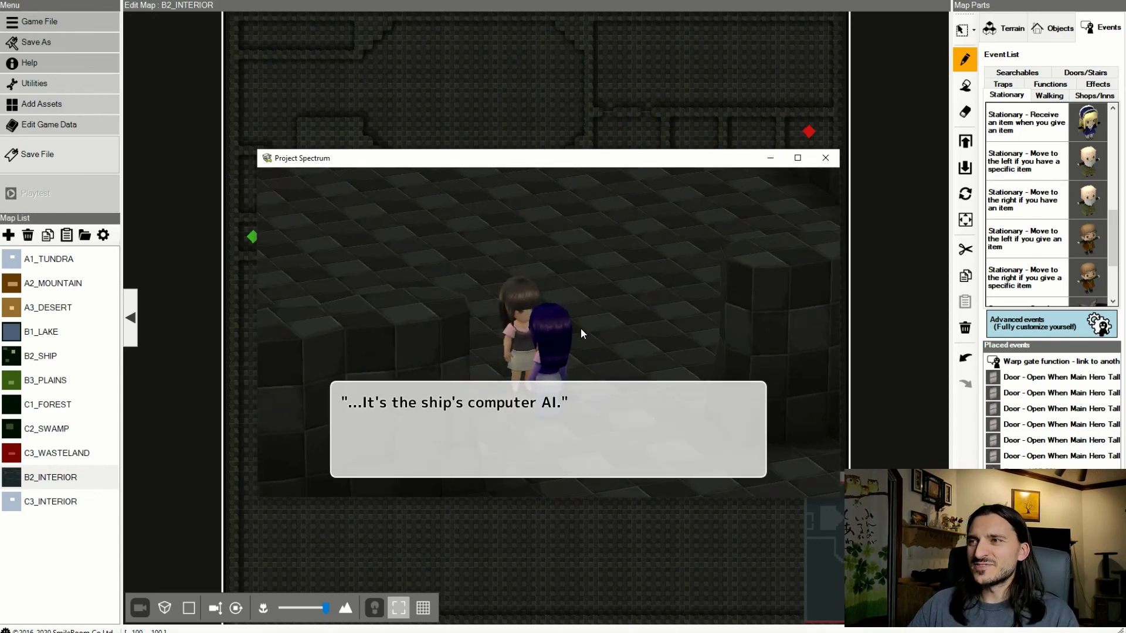
key(Return)
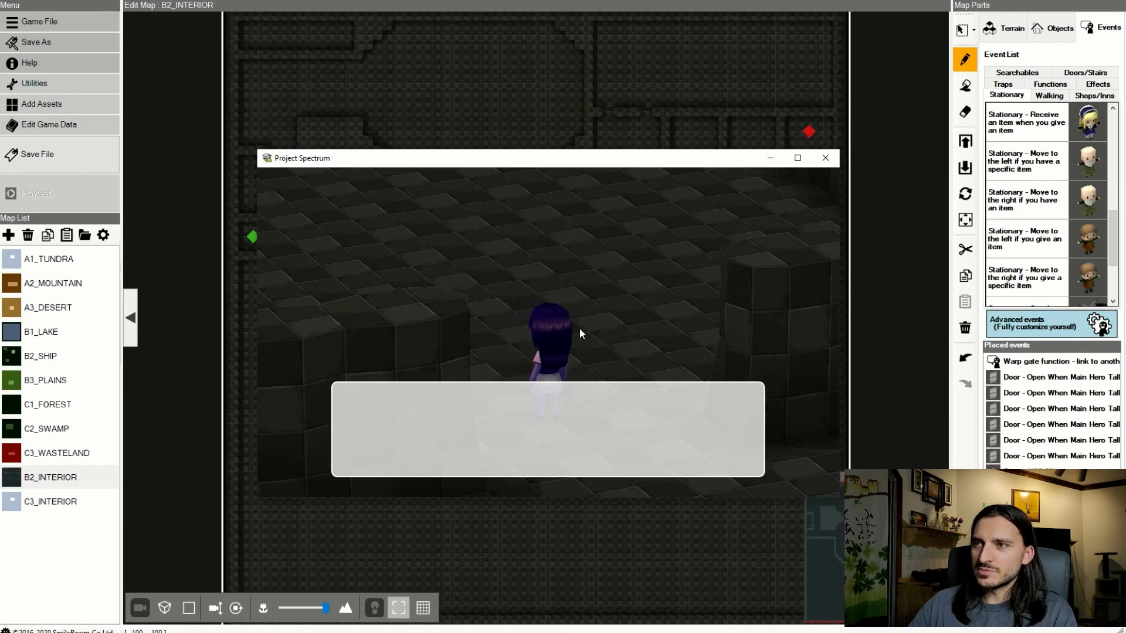
- Walk the hero around the interior room after the dialogue and leave through the exit to the outdoor map
key(Up)
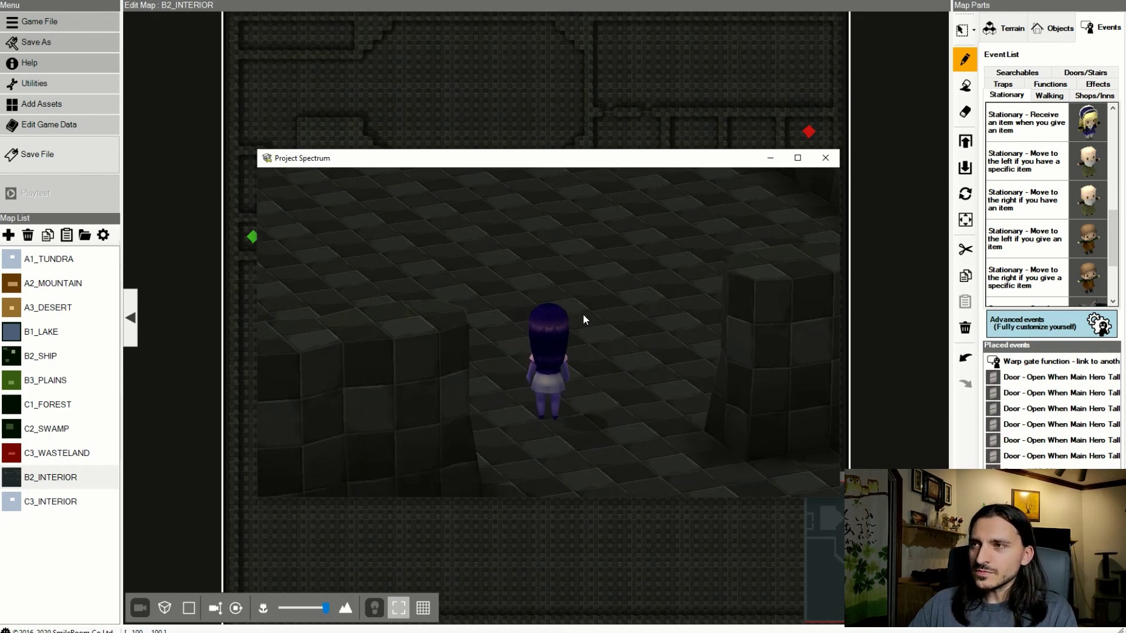
key(Left)
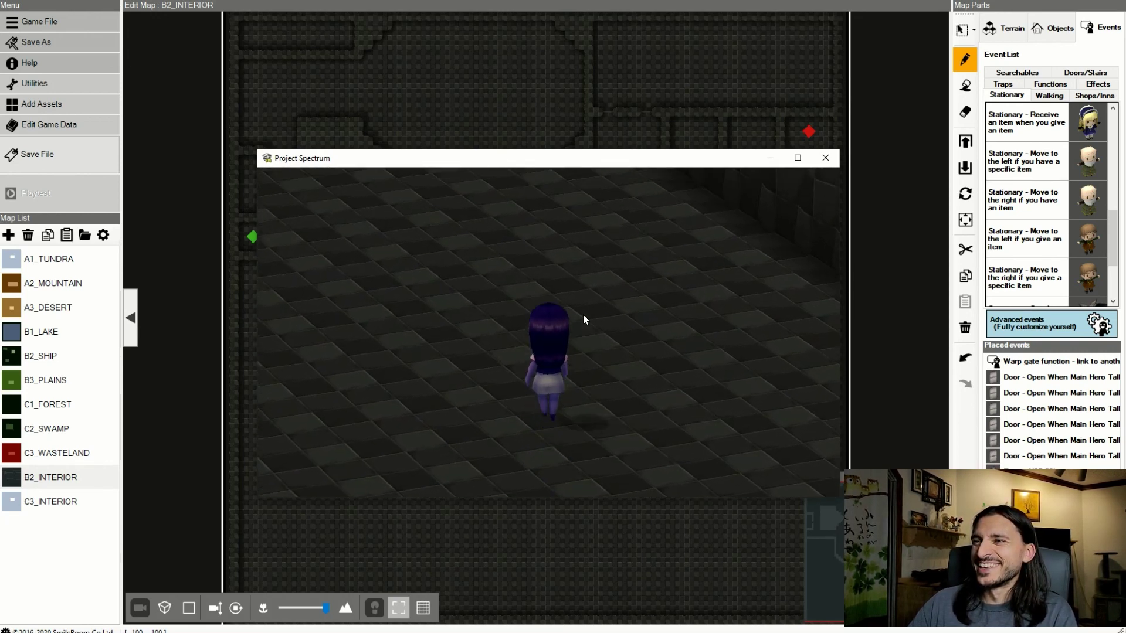
key(Down)
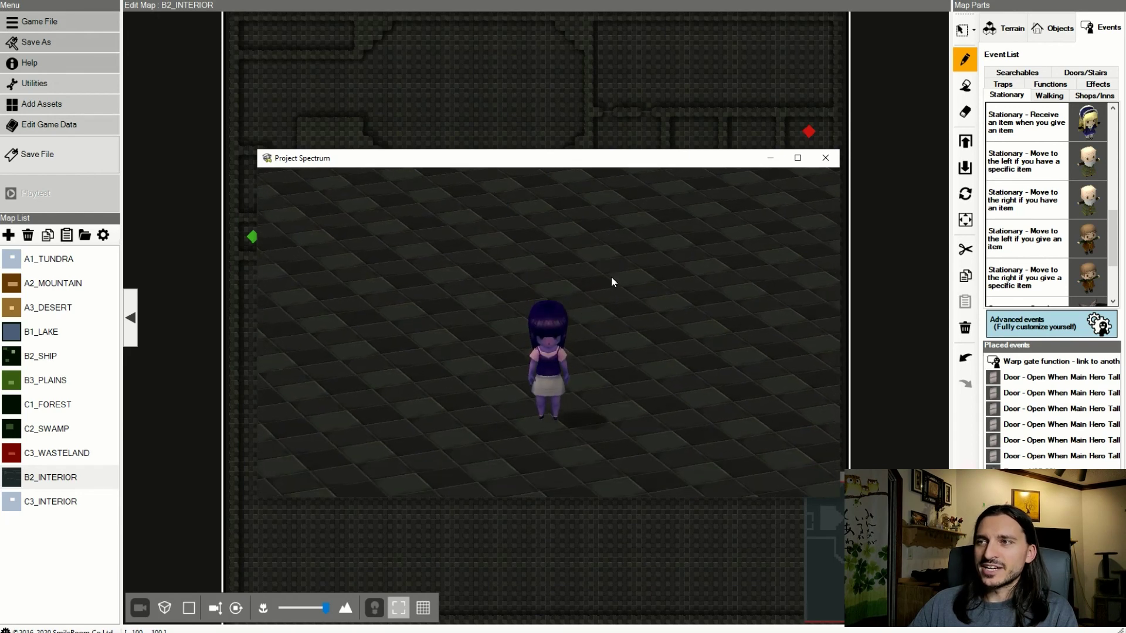
key(Right)
key(Up)
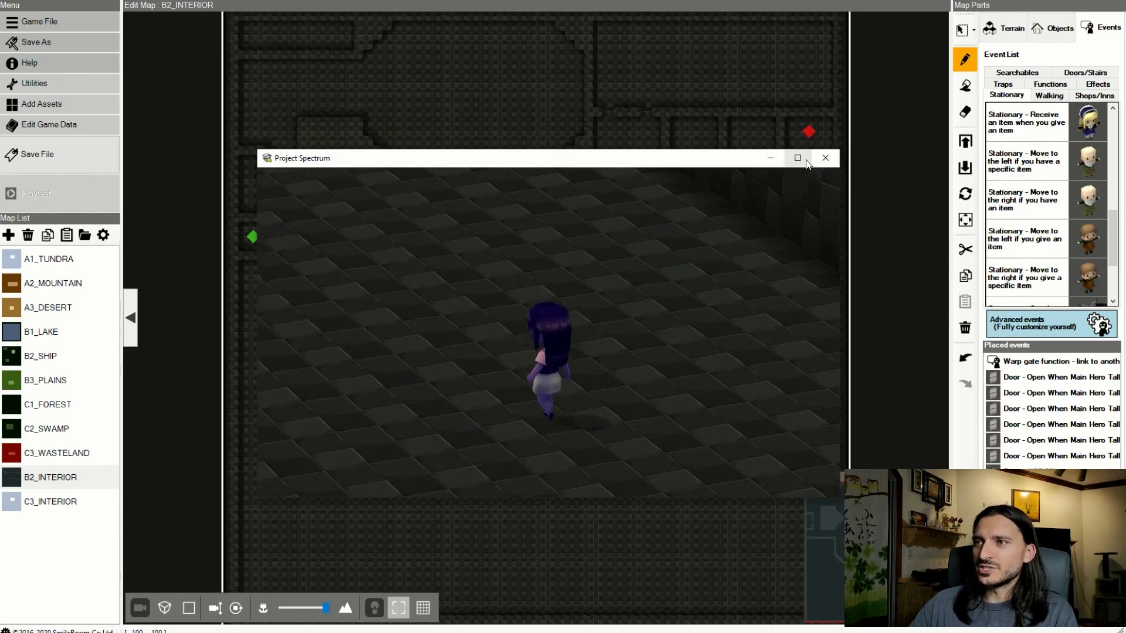
key(Left)
key(Up)
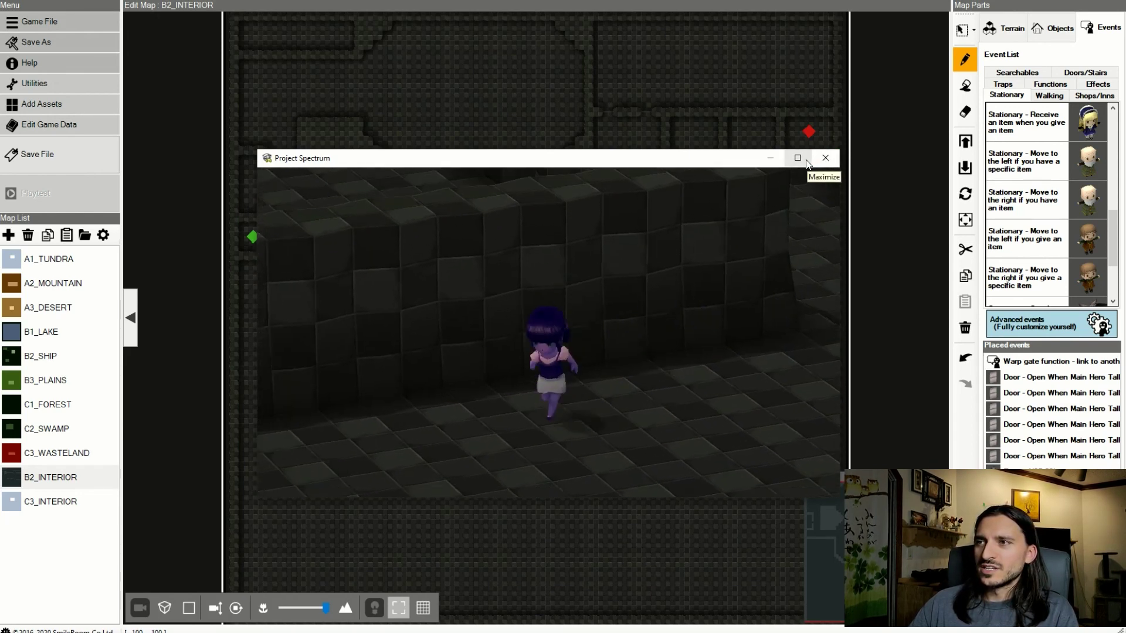
key(Left)
key(Up)
key(Left)
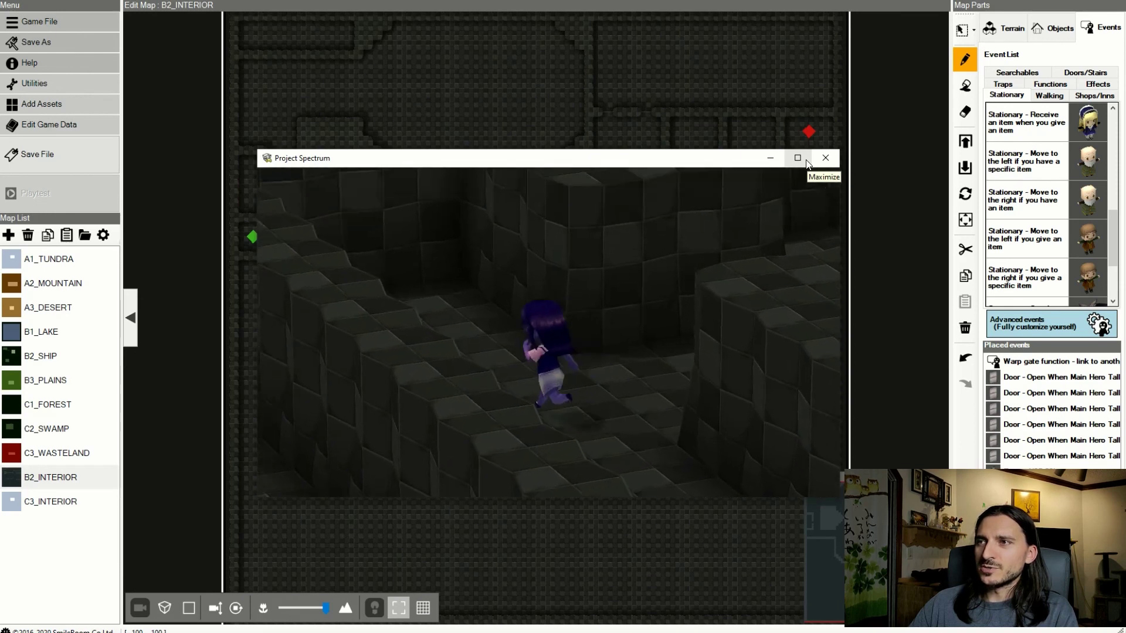
key(Up)
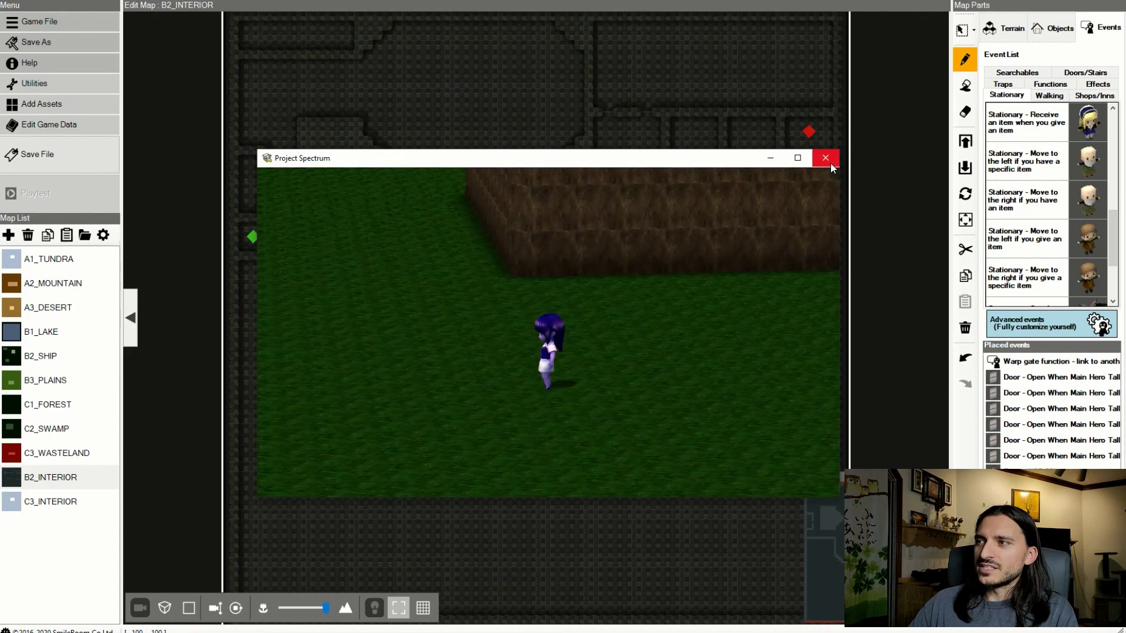
- Change the playtest to the first-person camera and look around the outdoor map while crossing the grass
key(Left)
key(Up)
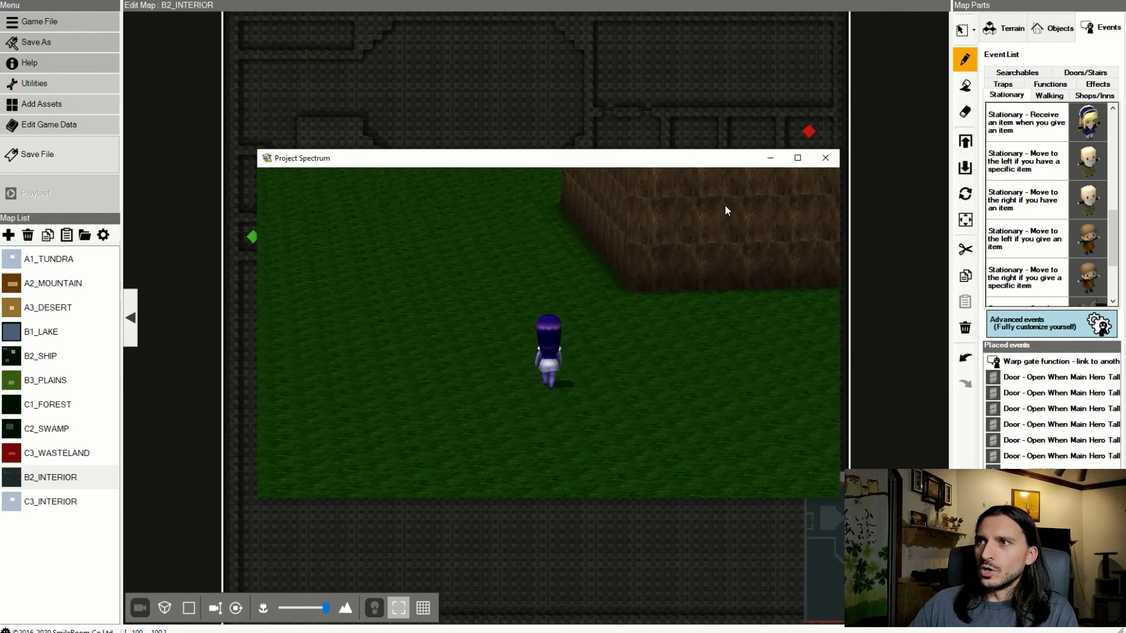
key(c)
key(Left)
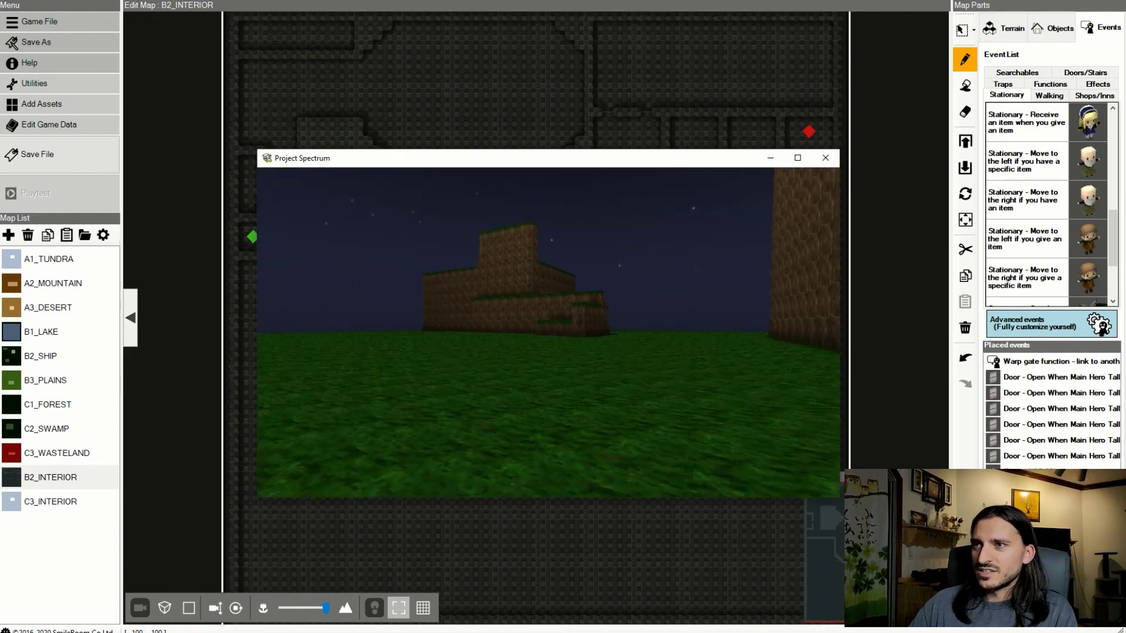
key(Up)
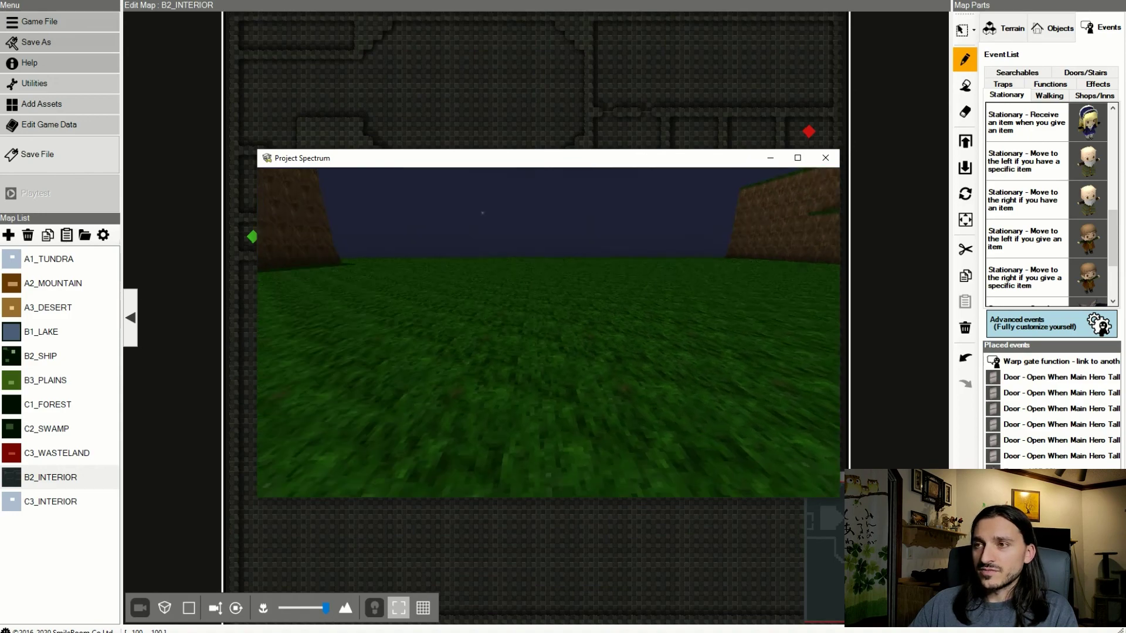
key(Up)
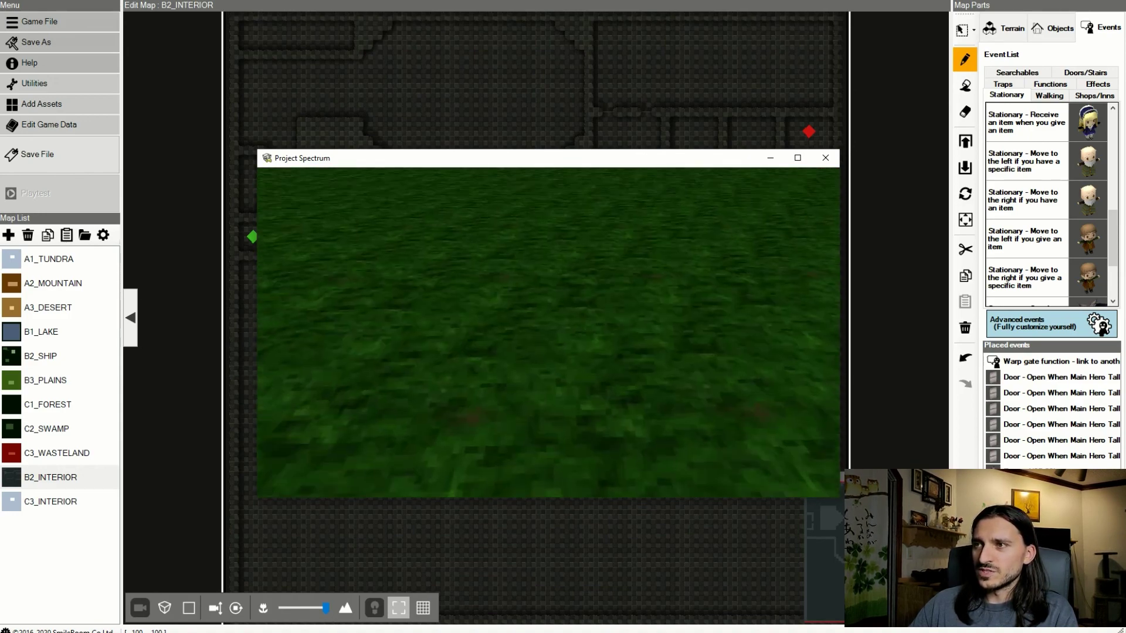
key(Right)
key(Left)
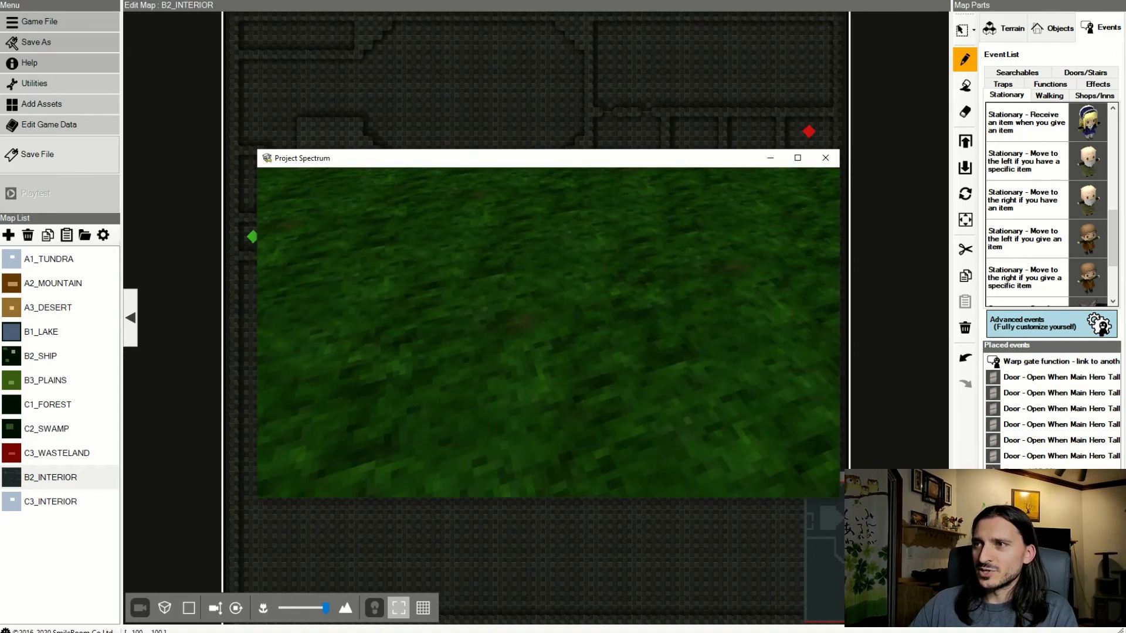
key(Left)
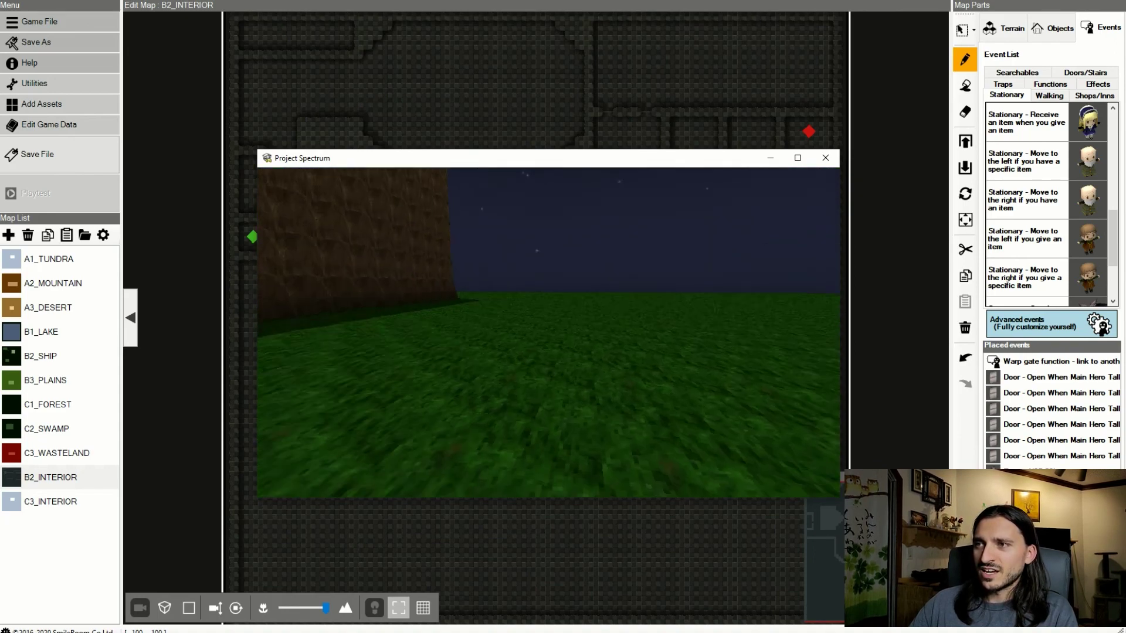
- Walk up to and around the brown cliff wall in first person, and open the in-game menu
key(Up)
key(Up)
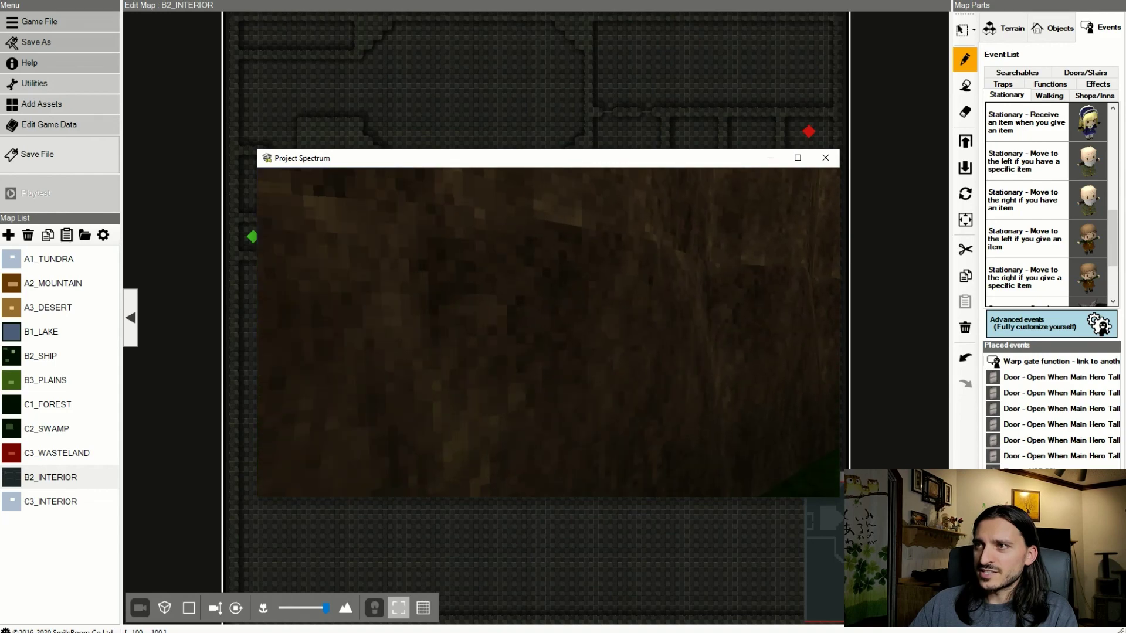
key(Right)
key(Right)
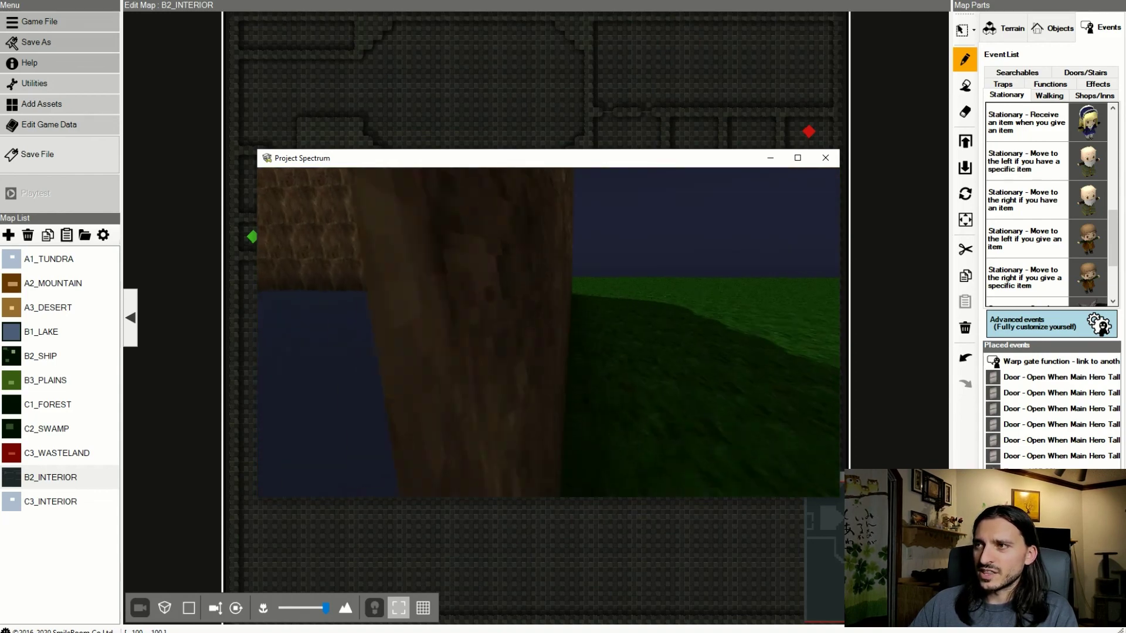
key(Up)
key(Left)
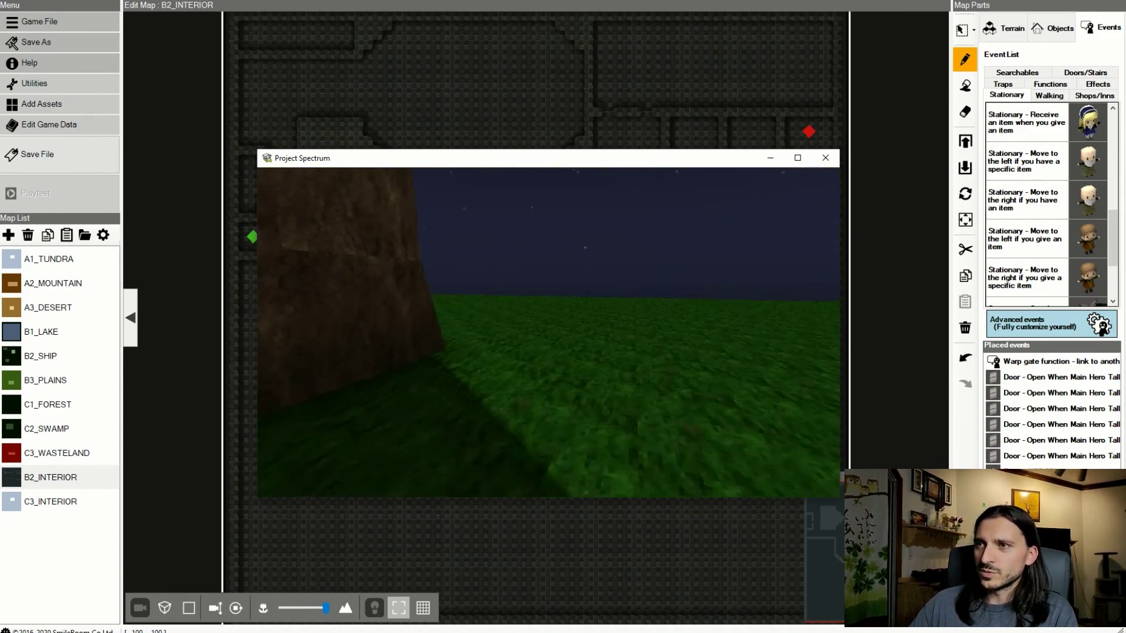
key(Escape)
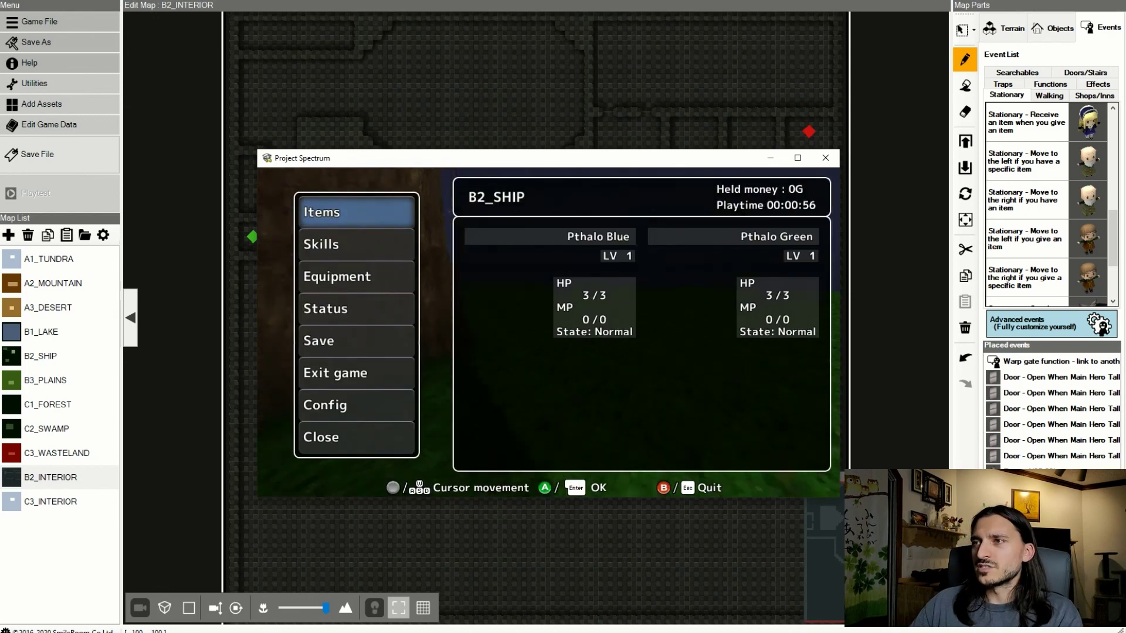